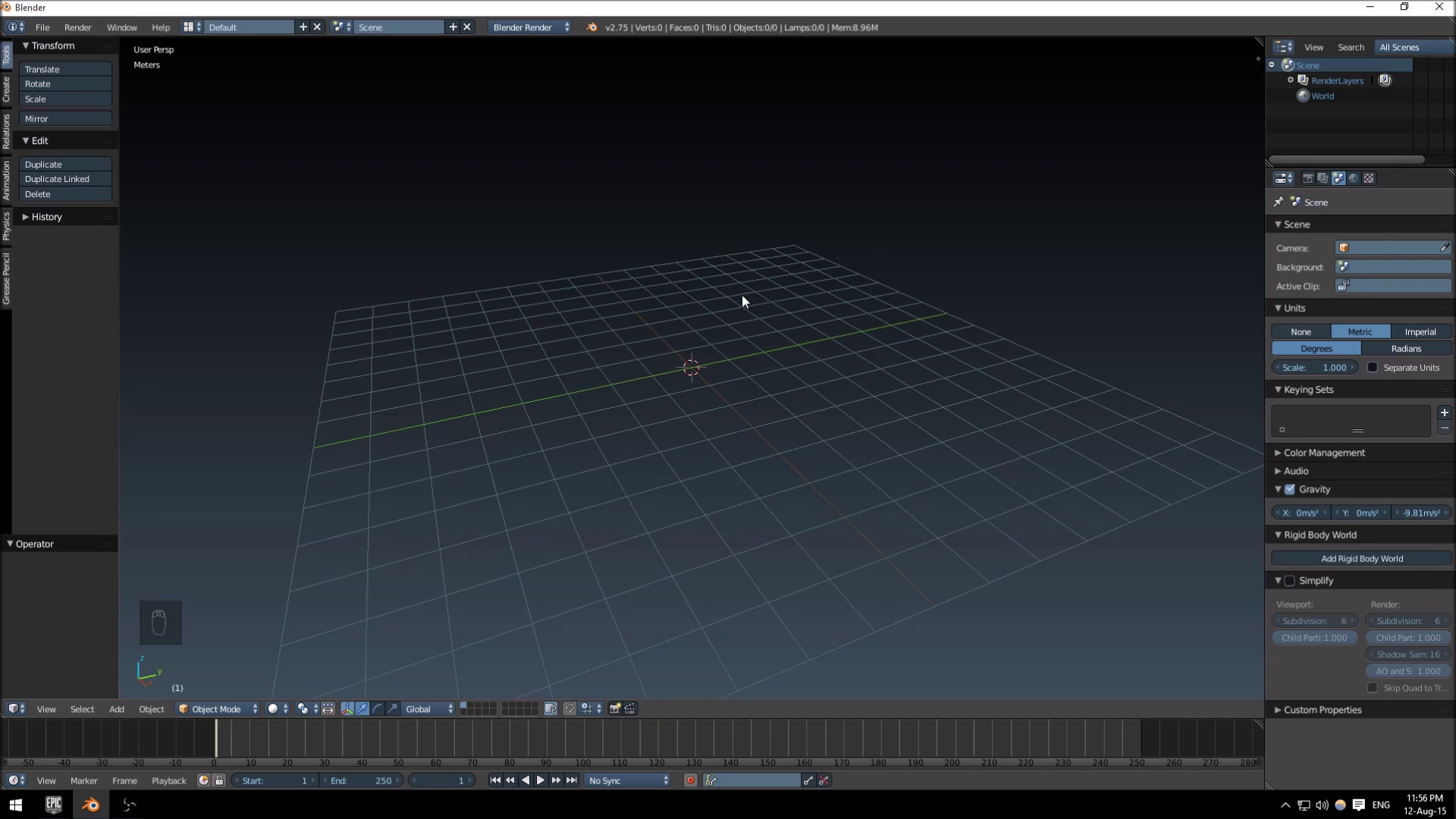
# - Reset the 3D cursor to the world origin
pyautogui.click(196, 615)
pyautogui.click(880, 492)
pyautogui.hotkey('shift', 'c')
pyautogui.moveTo(844, 408); pyautogui.dragTo(763, 405, button='middle')
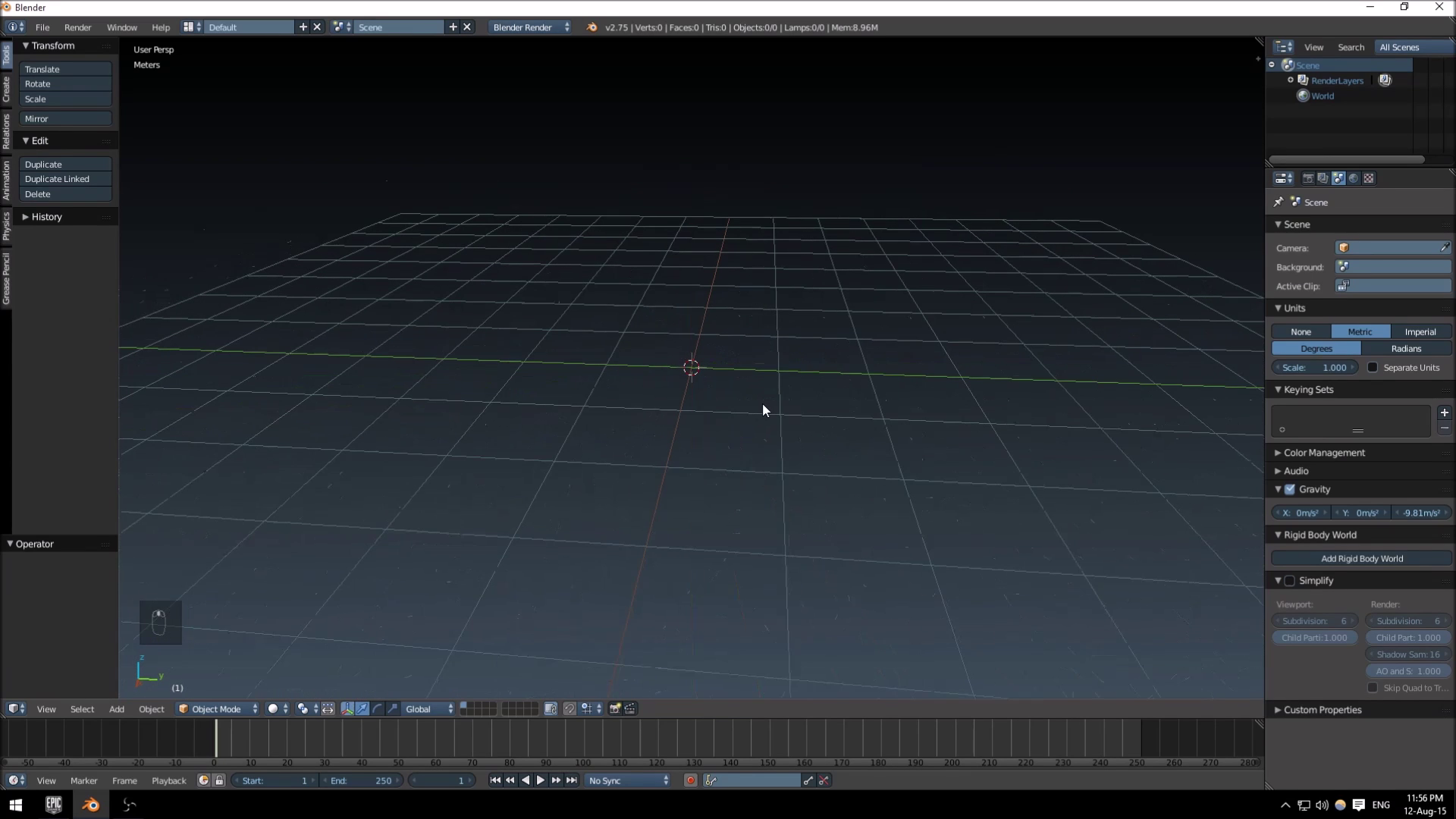
# - Add a cube at the origin and view it in front orthographic
pyautogui.hotkey('shift', 'a')
pyautogui.moveTo(763, 405)
pyautogui.moveTo(761, 322)
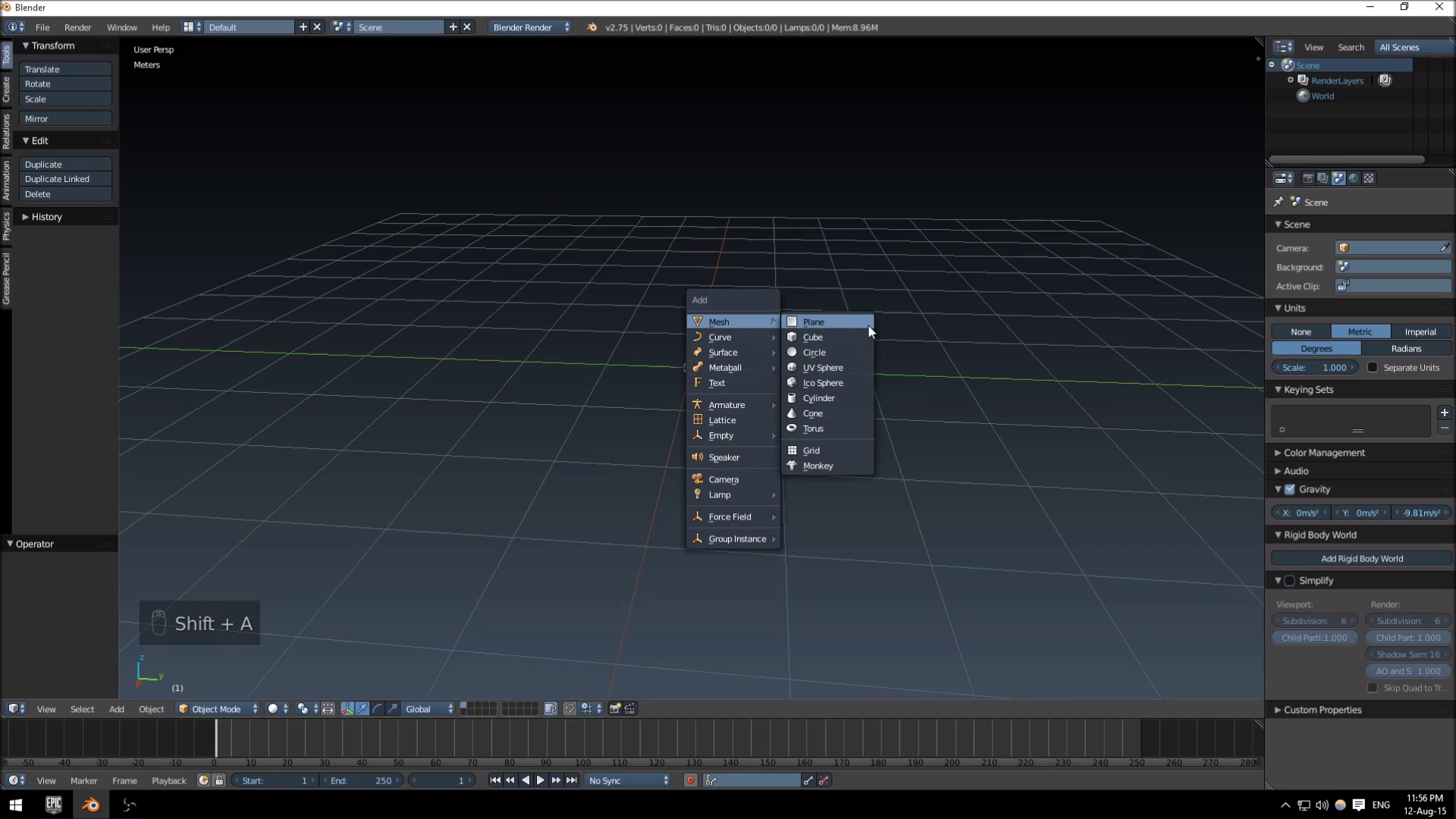
pyautogui.click(826, 338)
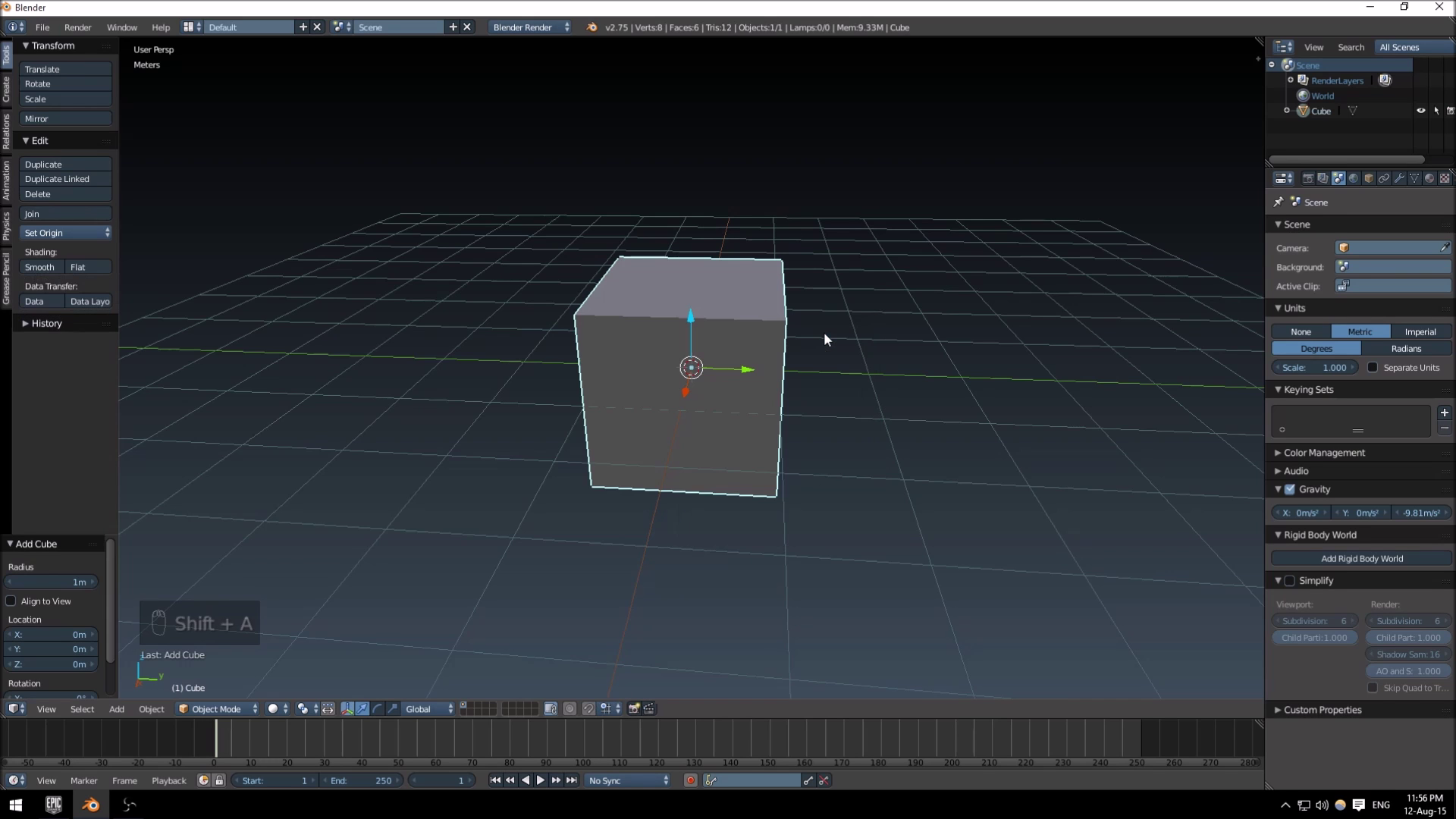
pyautogui.press('KP_1')
pyautogui.press('KP_5')
pyautogui.keyDown('shift'); pyautogui.moveTo(824, 331); pyautogui.dragTo(647, 432, button='middle'); pyautogui.keyUp('shift')
# - In wireframe Edit Mode, select the cube's top vertices and extrude them up 2 m
pyautogui.press('Tab')
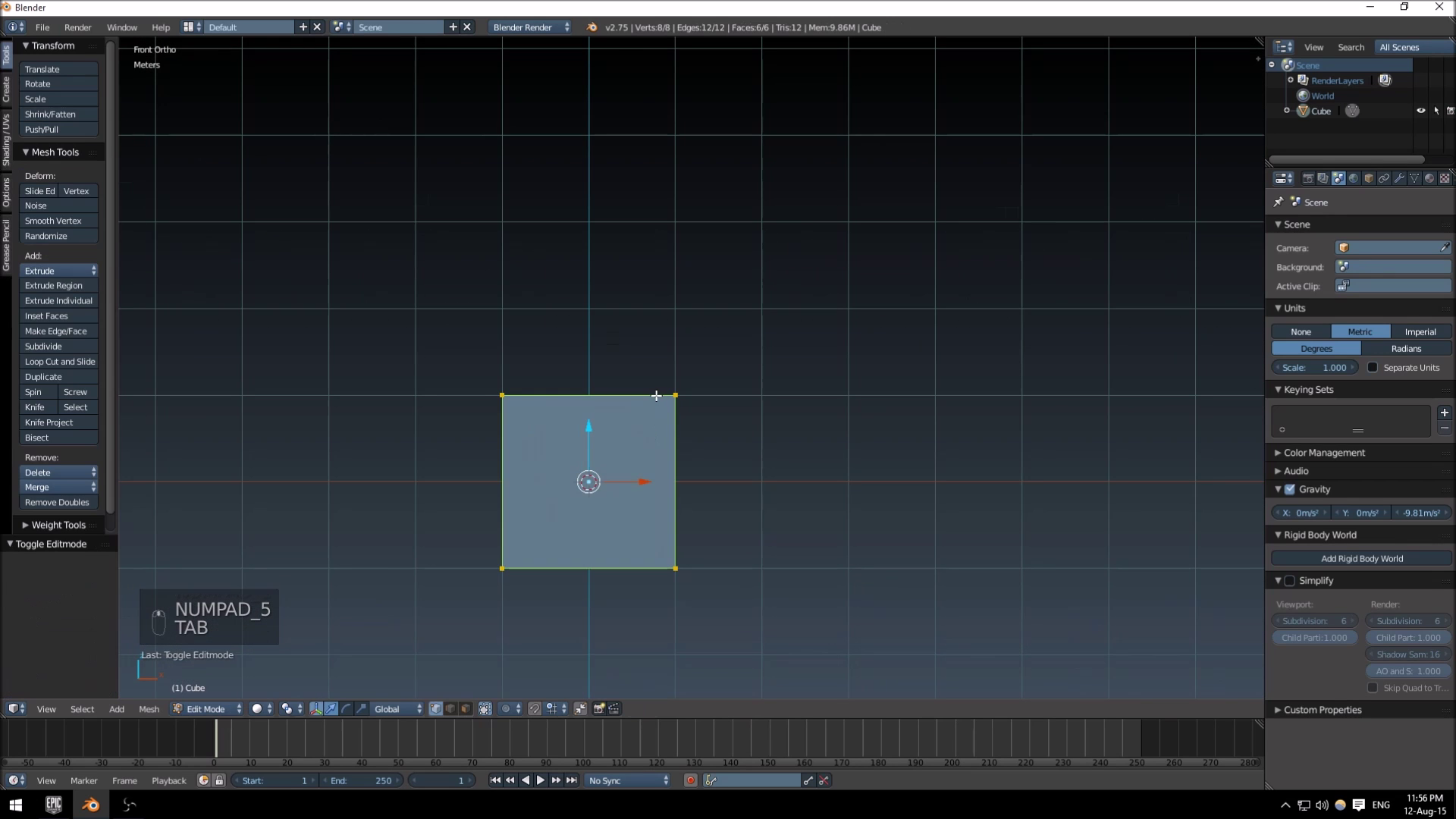
pyautogui.press('a')
pyautogui.press('a')
pyautogui.press('z')
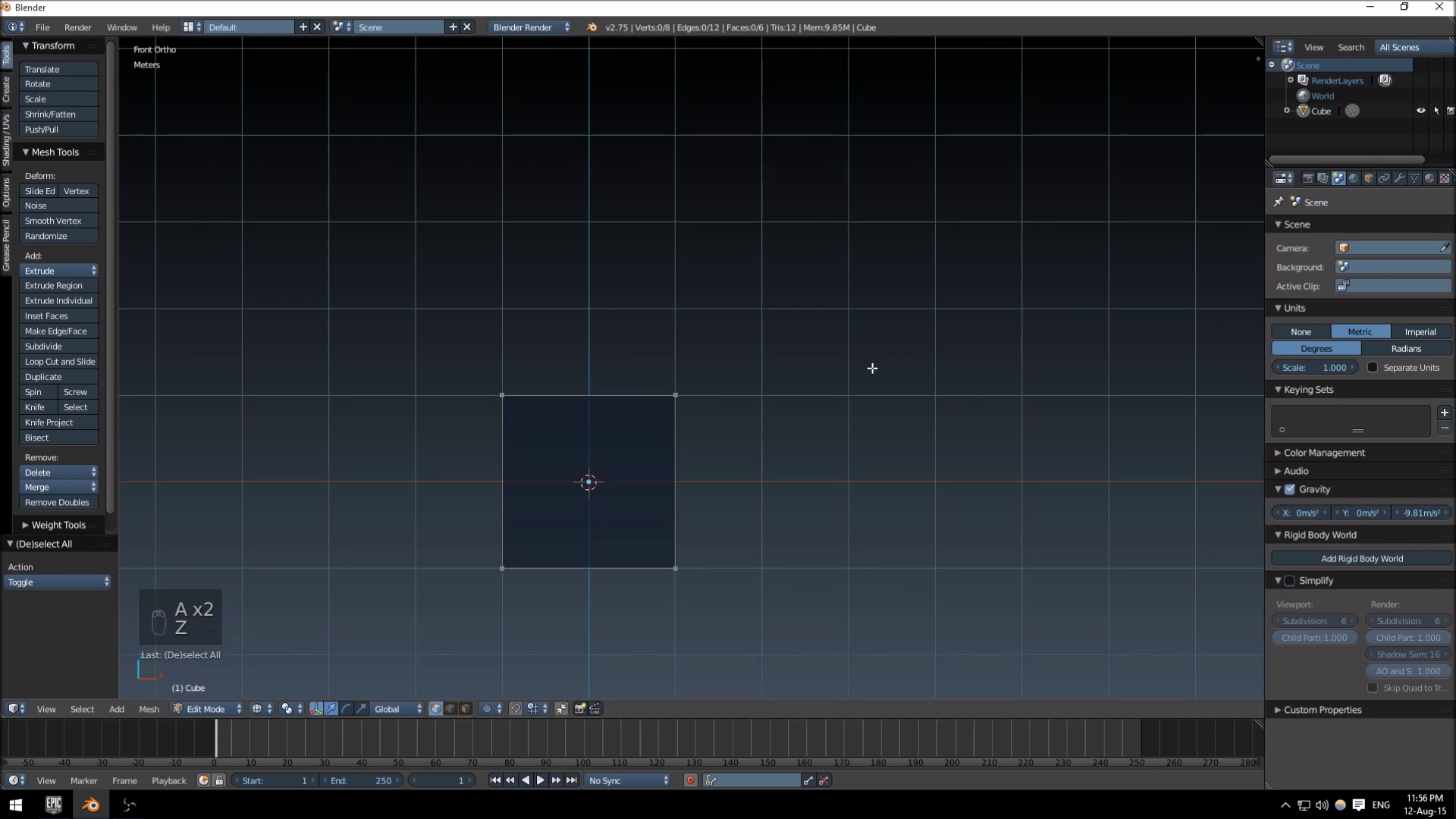
pyautogui.moveTo(936, 312)
pyautogui.keyDown('ctrl'); pyautogui.mouseDown()
pyautogui.moveTo(862, 303)
pyautogui.moveTo(942, 444)
pyautogui.mouseUp(); pyautogui.keyUp('ctrl')
pyautogui.keyDown('shift'); pyautogui.moveTo(670, 314); pyautogui.dragTo(758, 416, button='middle'); pyautogui.keyUp('shift')
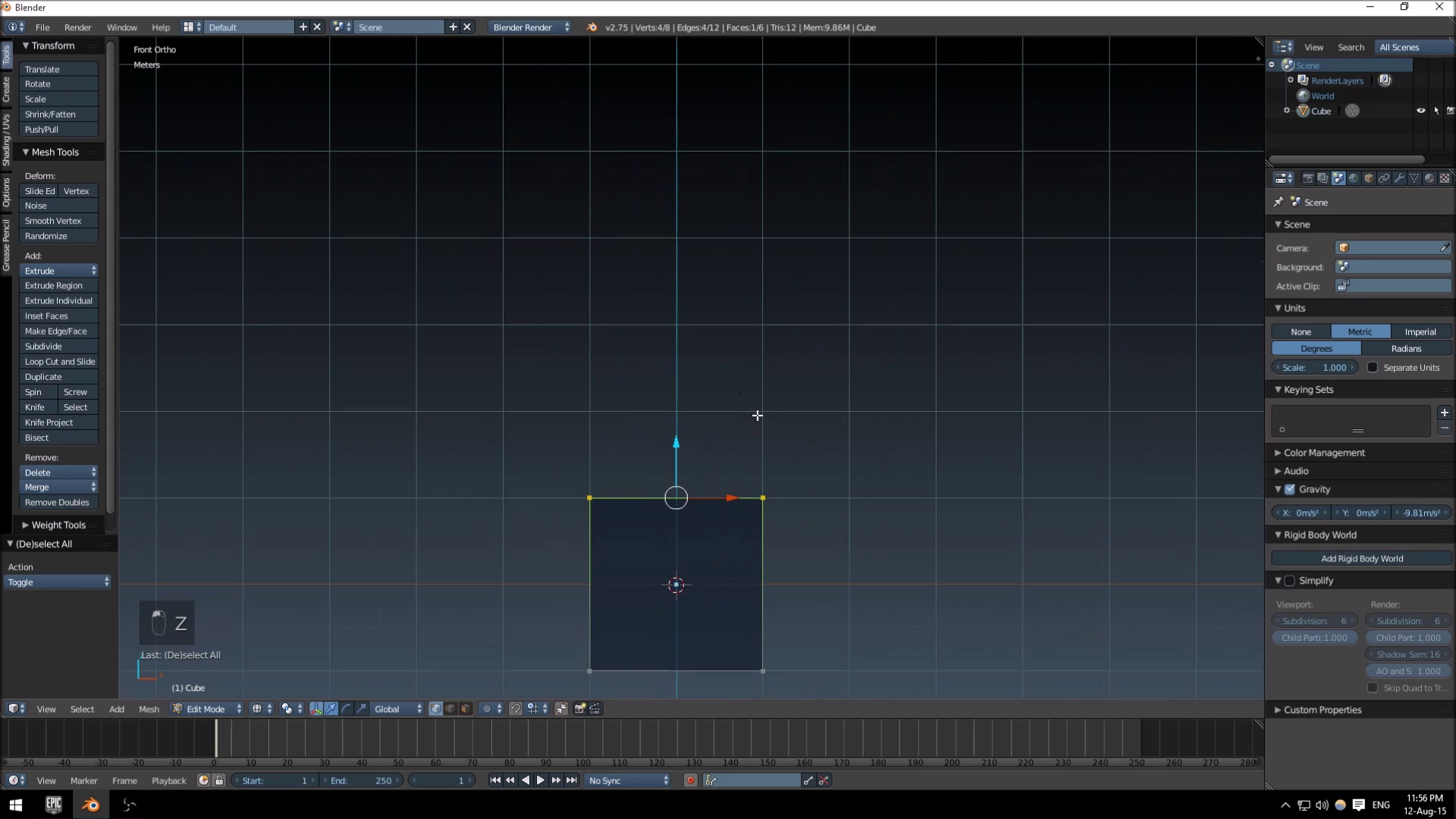
pyautogui.press('e')
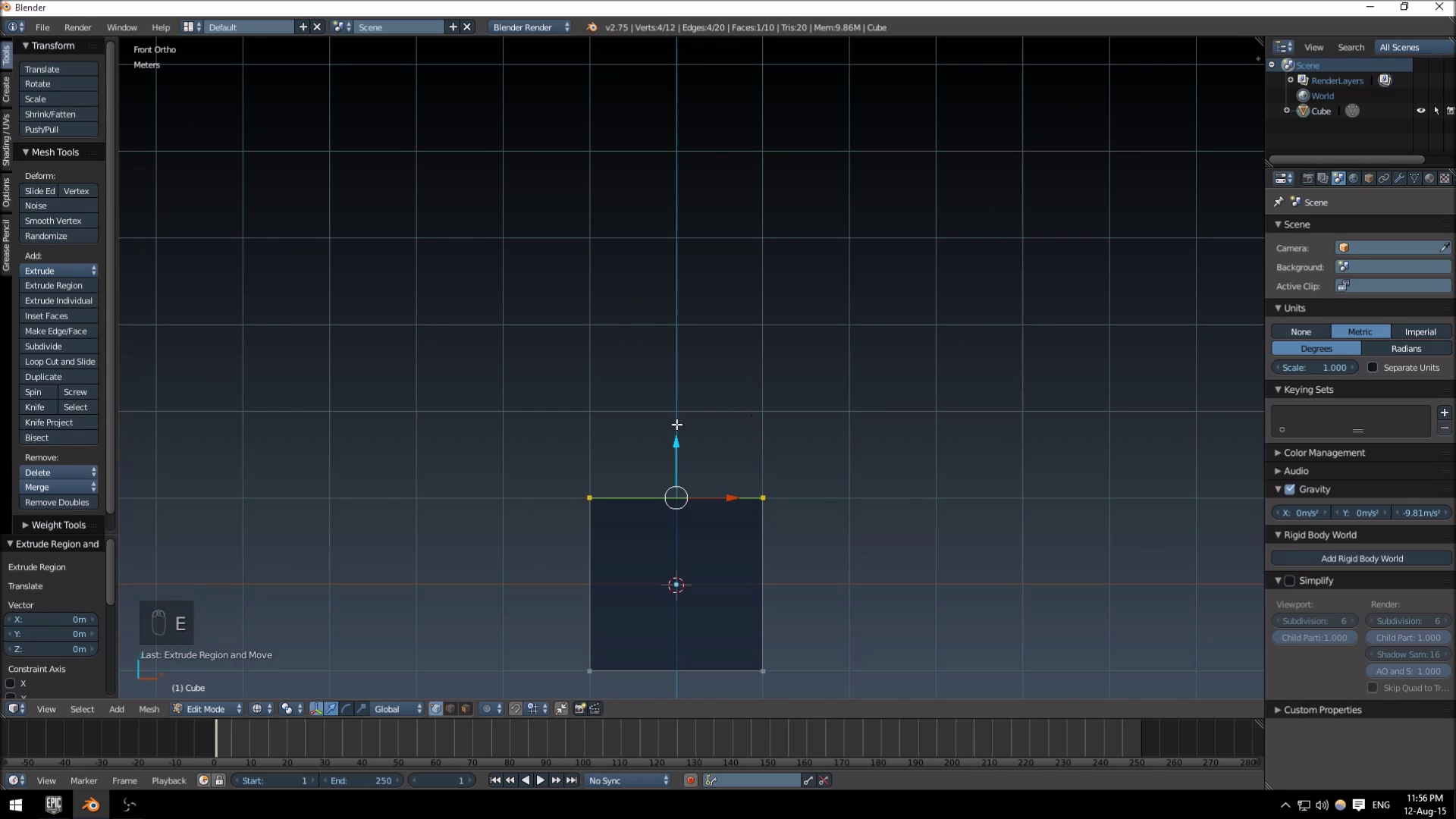
pyautogui.click(673, 303)
pyautogui.scroll(-4, 731, 424)
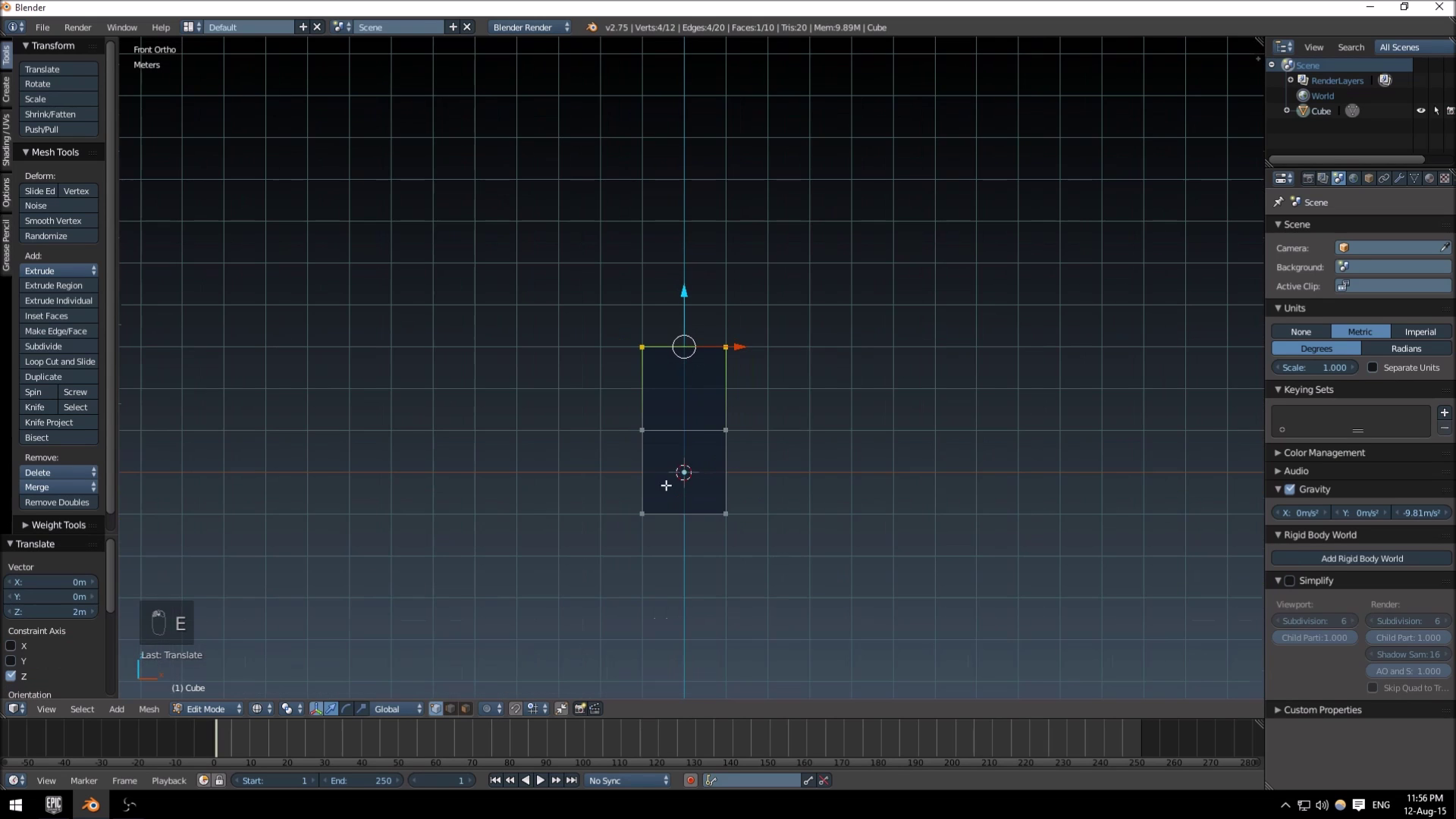
pyautogui.keyDown('shift'); pyautogui.moveTo(660, 371); pyautogui.dragTo(660, 420, button='middle'); pyautogui.keyUp('shift')
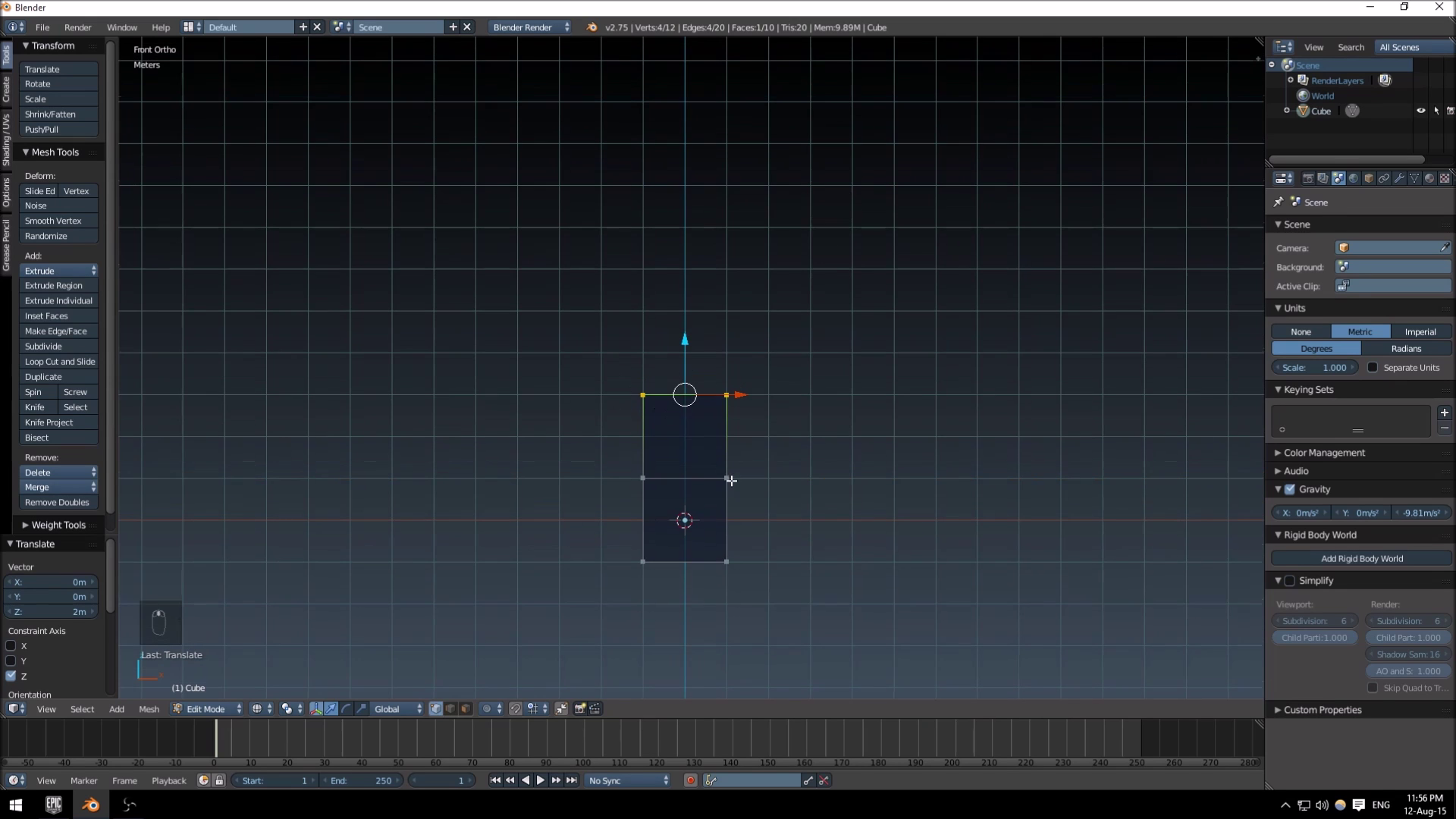
# - Extrude the top three more times, 2 m each, then return to Object Mode
pyautogui.press('e')
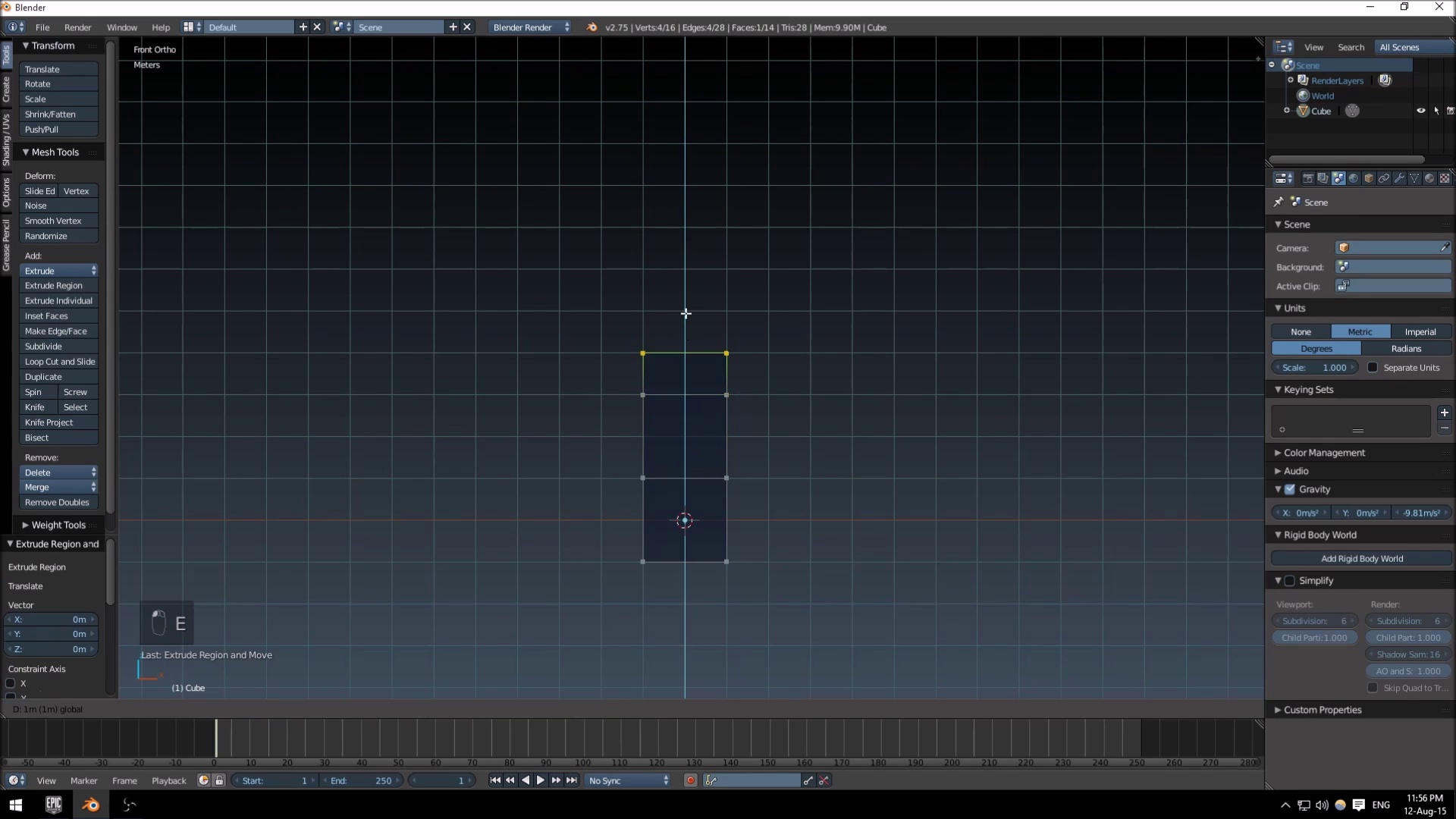
pyautogui.click(691, 376)
pyautogui.keyDown('shift'); pyautogui.moveTo(679, 402); pyautogui.dragTo(689, 480, button='middle'); pyautogui.keyUp('shift')
pyautogui.press('e')
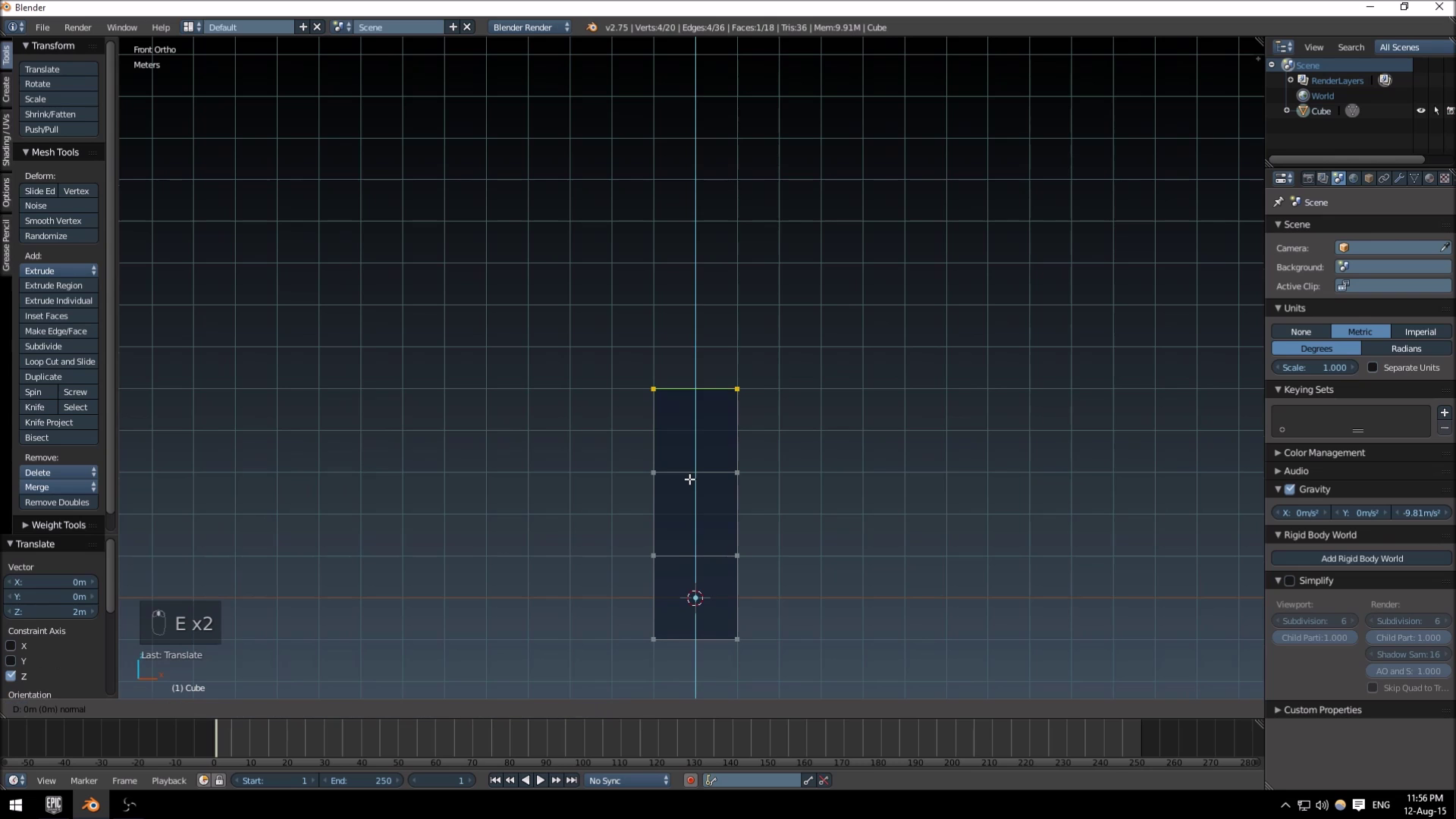
pyautogui.click(703, 384)
pyautogui.press('e')
pyautogui.click(713, 295)
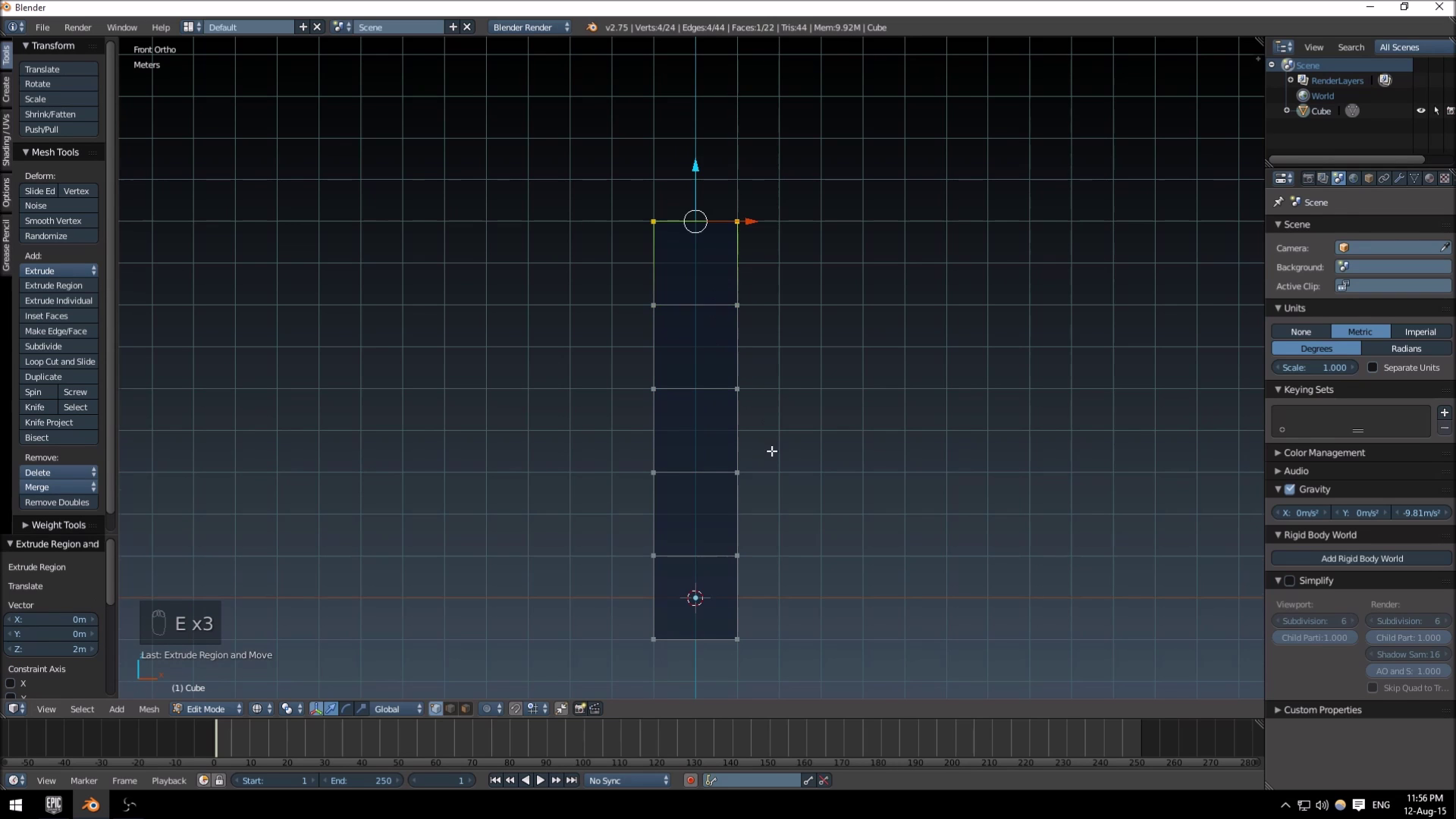
pyautogui.scroll(-4, 703, 379)
pyautogui.moveTo(676, 340)
pyautogui.keyDown('shift'); pyautogui.mouseDown(button='middle')
pyautogui.moveTo(701, 371)
pyautogui.moveTo(673, 294)
pyautogui.moveTo(749, 299)
pyautogui.moveTo(659, 320)
pyautogui.moveTo(674, 315)
pyautogui.mouseUp(button='middle'); pyautogui.keyUp('shift')
pyautogui.press('a')
pyautogui.scroll(3, 703, 372)
pyautogui.press('Tab')
# - Add a single armature bone, viewed from the front at the box's base
pyautogui.press('a')
pyautogui.press('a')
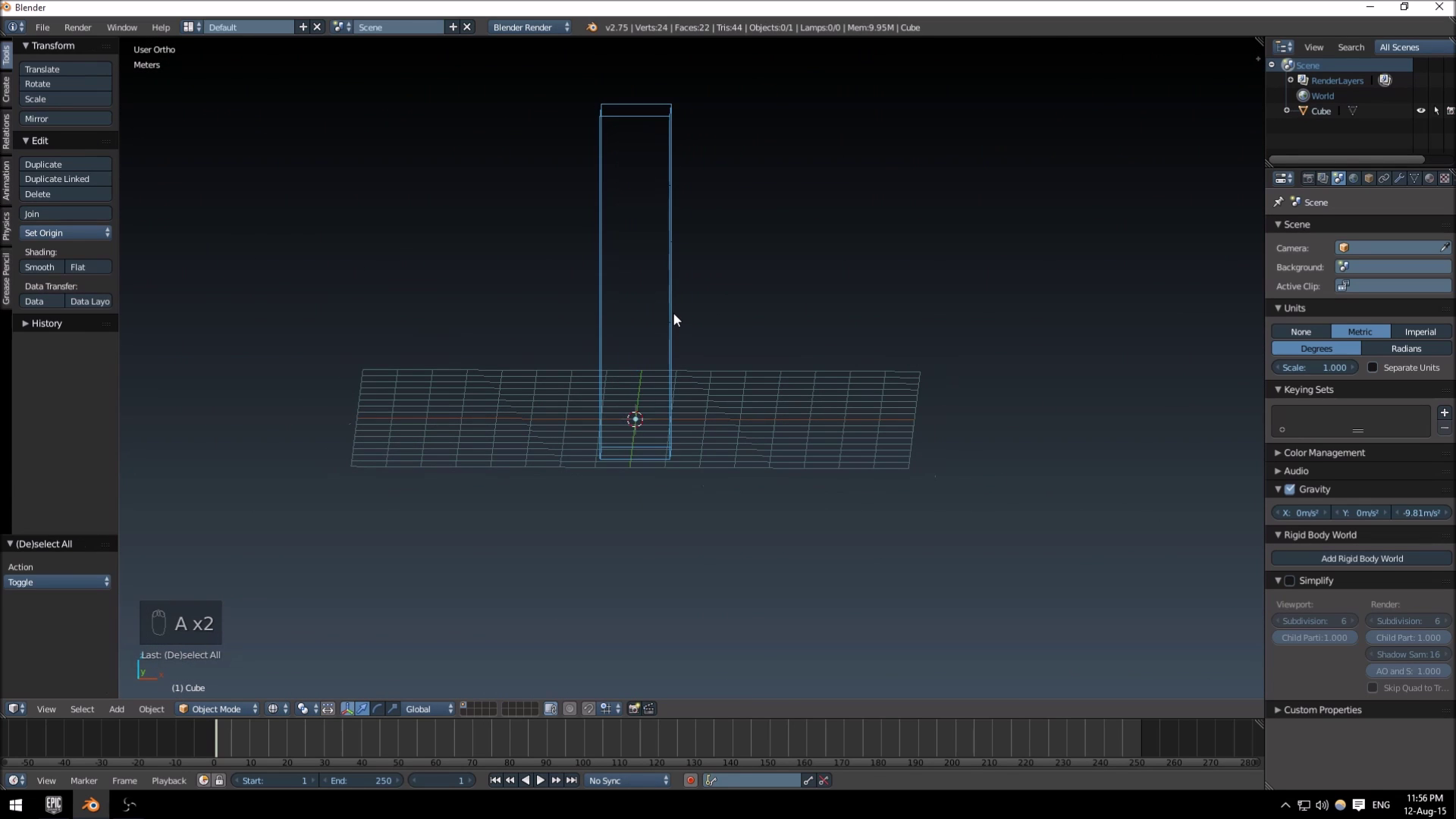
pyautogui.press('KP_1')
pyautogui.scroll(4, 672, 311)
pyautogui.keyDown('shift'); pyautogui.moveTo(672, 312); pyautogui.dragTo(820, 234, button='middle'); pyautogui.keyUp('shift')
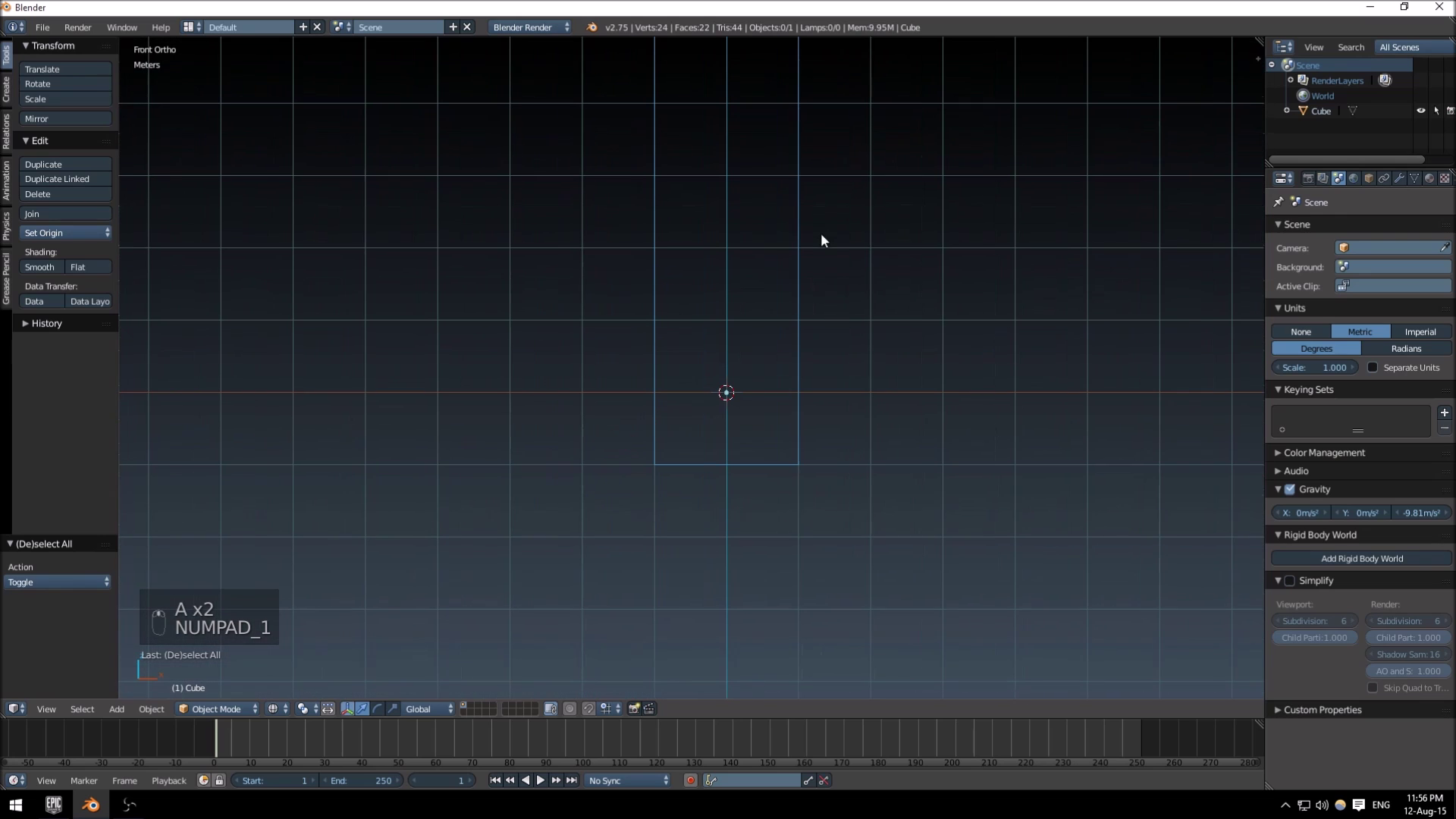
pyautogui.hotkey('shift', 'a')
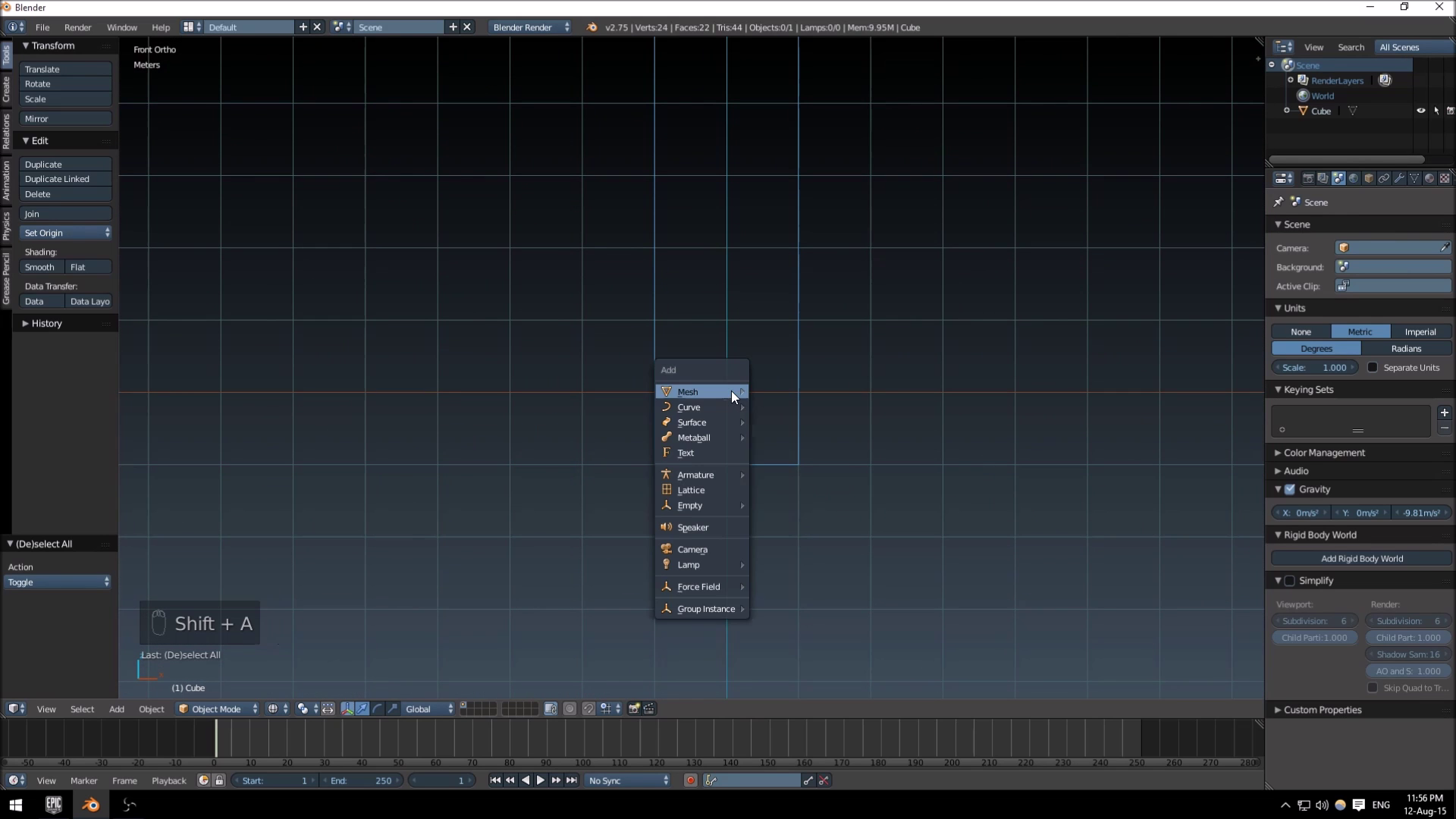
pyautogui.moveTo(727, 477)
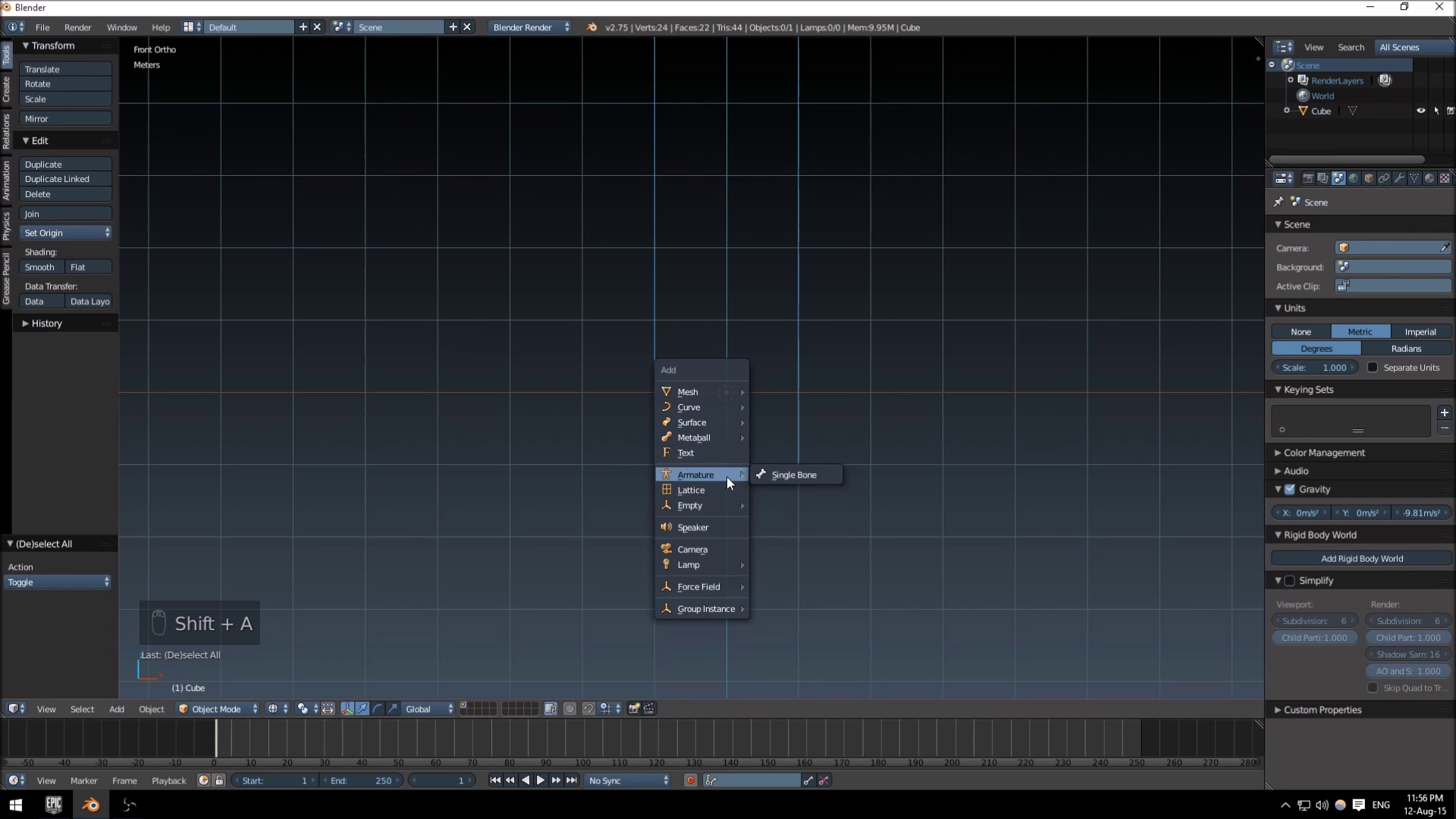
pyautogui.click(784, 475)
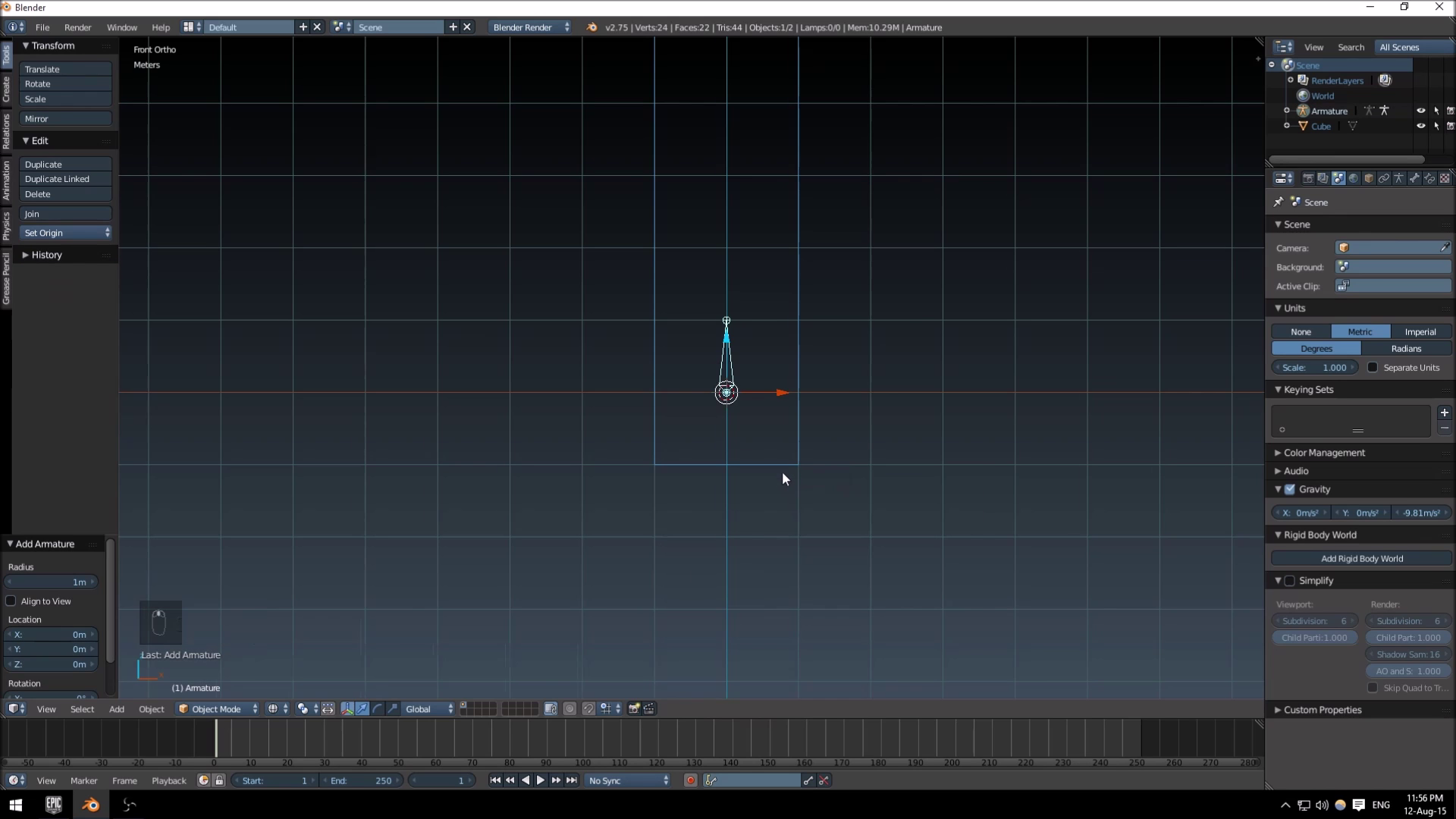
# - Lower the bone 1 m along Z and enter its Edit Mode
pyautogui.scroll(6, 781, 471)
pyautogui.keyDown('shift'); pyautogui.moveTo(744, 426); pyautogui.dragTo(725, 316, button='middle'); pyautogui.keyUp('shift')
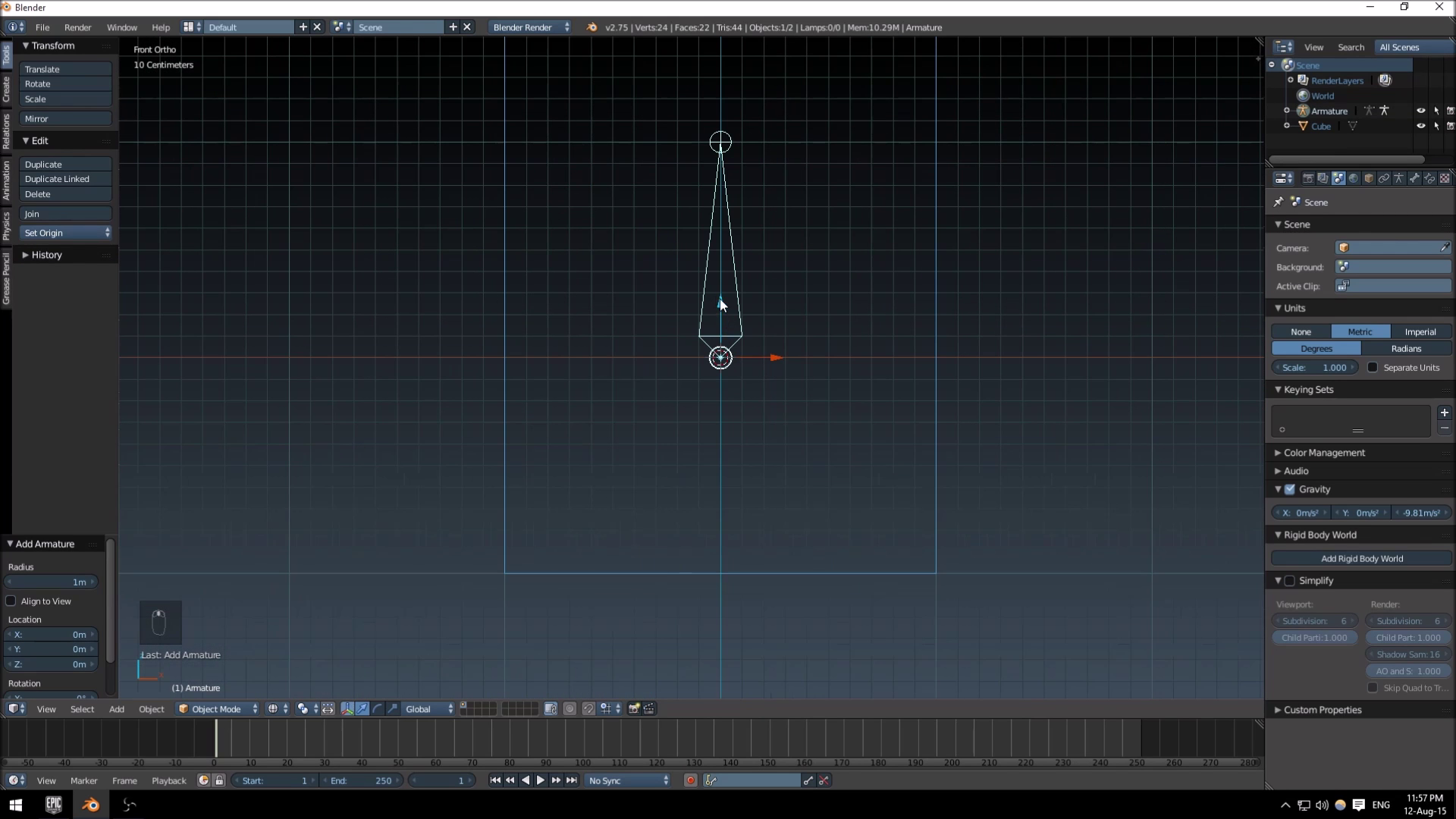
pyautogui.press('g')
pyautogui.press('z')
pyautogui.click(752, 520)
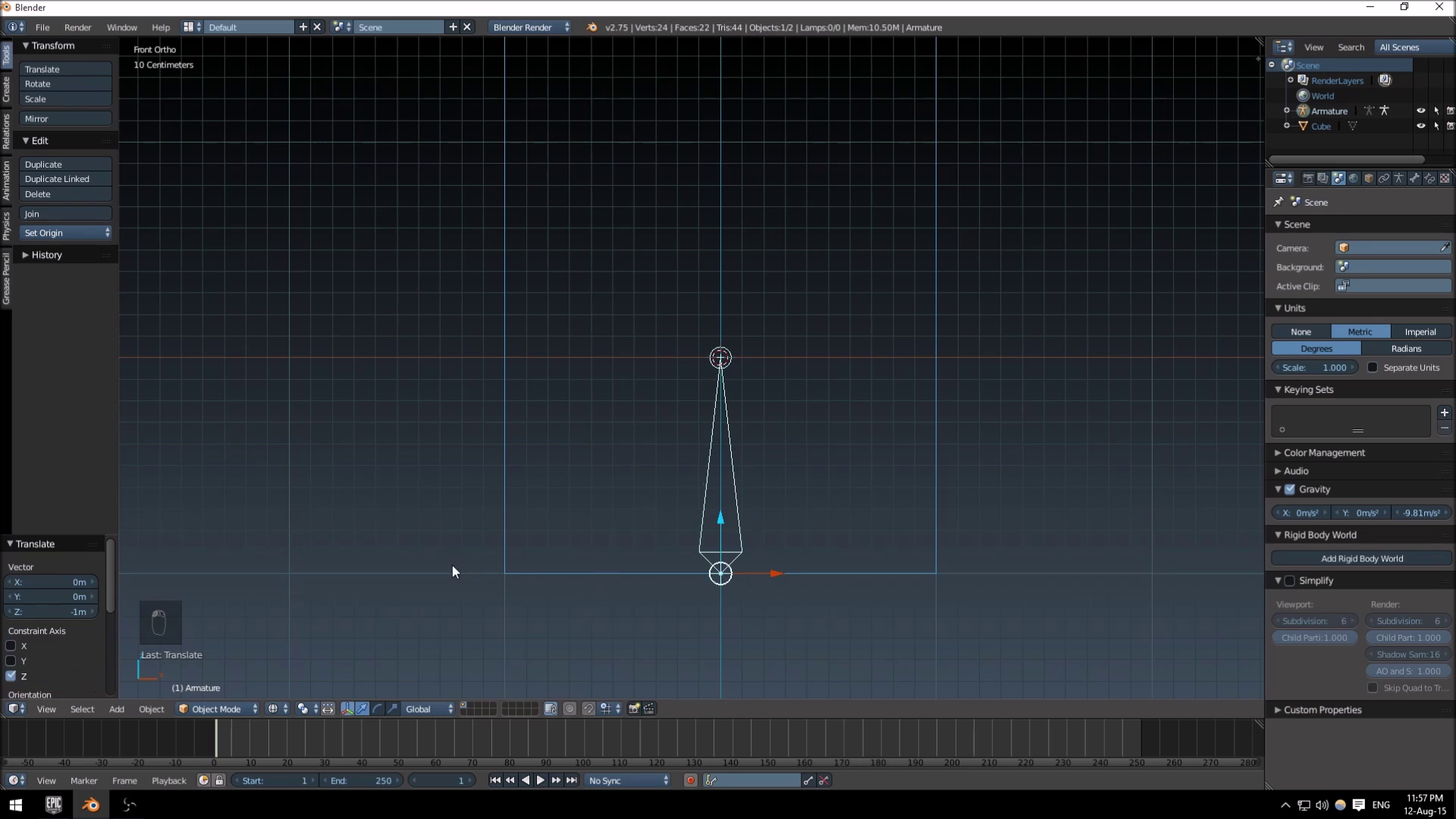
pyautogui.keyDown('shift'); pyautogui.moveTo(731, 385); pyautogui.dragTo(714, 474, button='middle'); pyautogui.keyUp('shift')
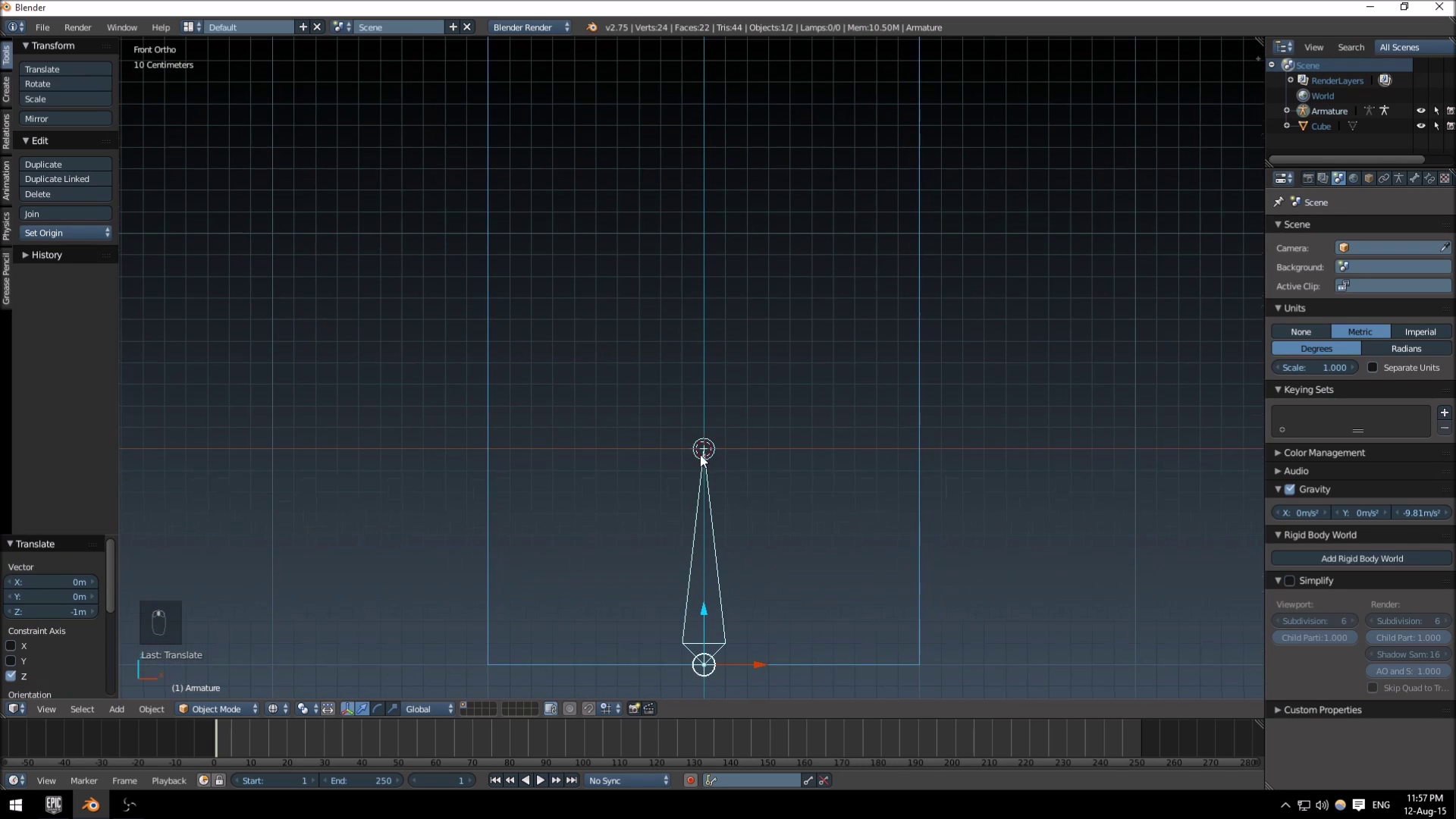
pyautogui.press('Tab')
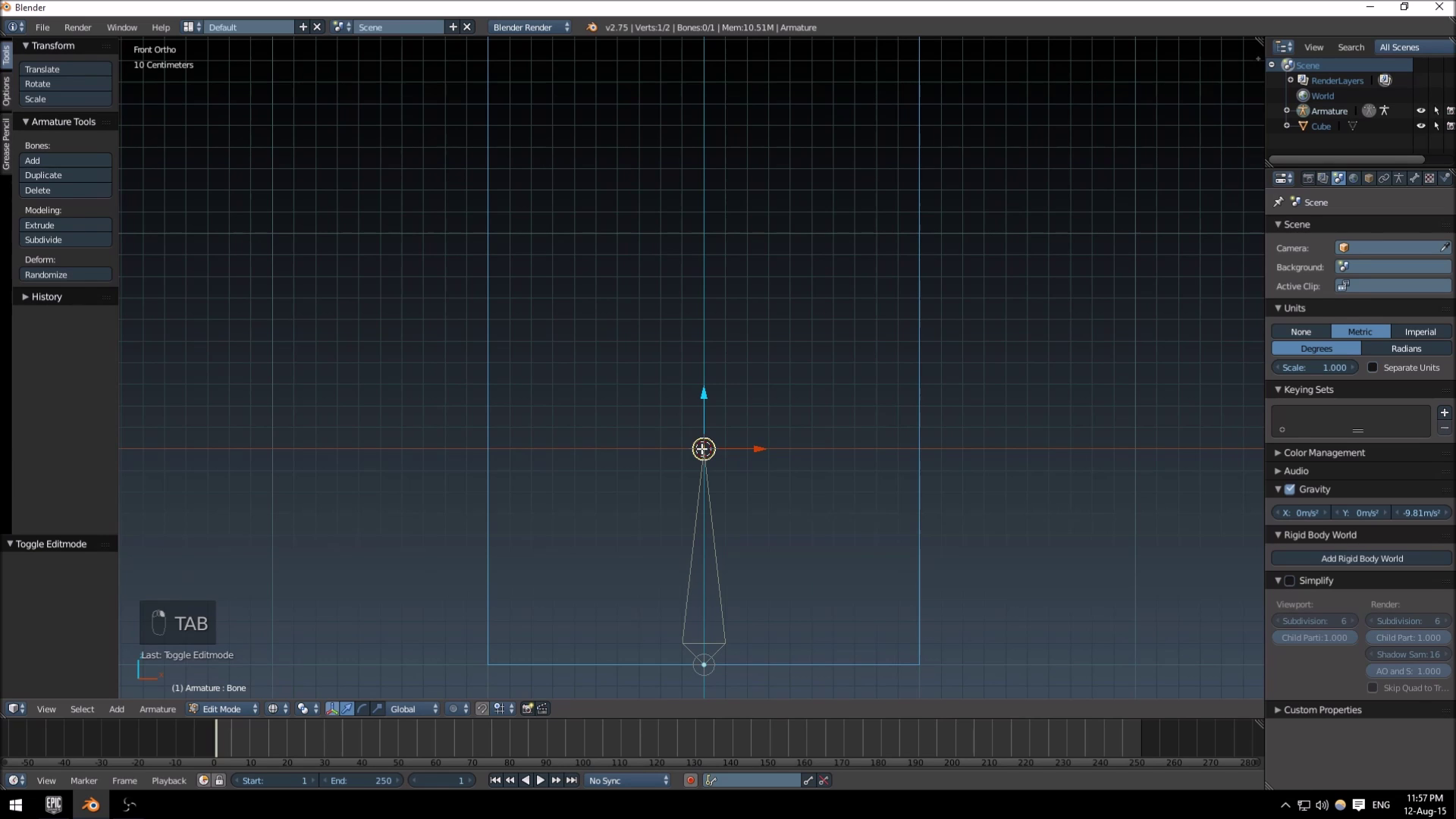
# - Stretch the bone's tip up by 1 m
pyautogui.moveTo(704, 396); pyautogui.dragTo(730, 190)
pyautogui.scroll(-4, 731, 412)
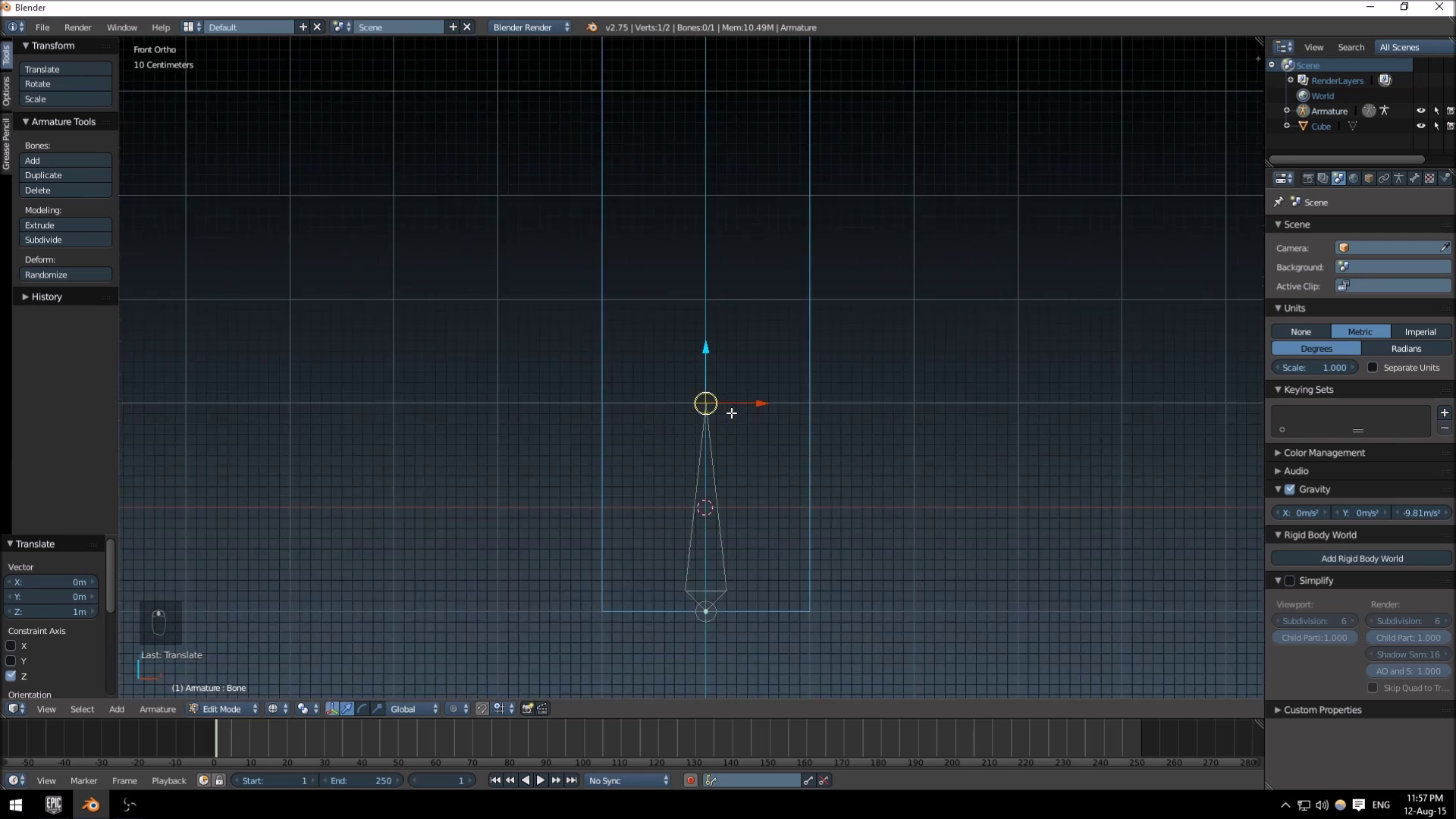
pyautogui.scroll(-1, 731, 412)
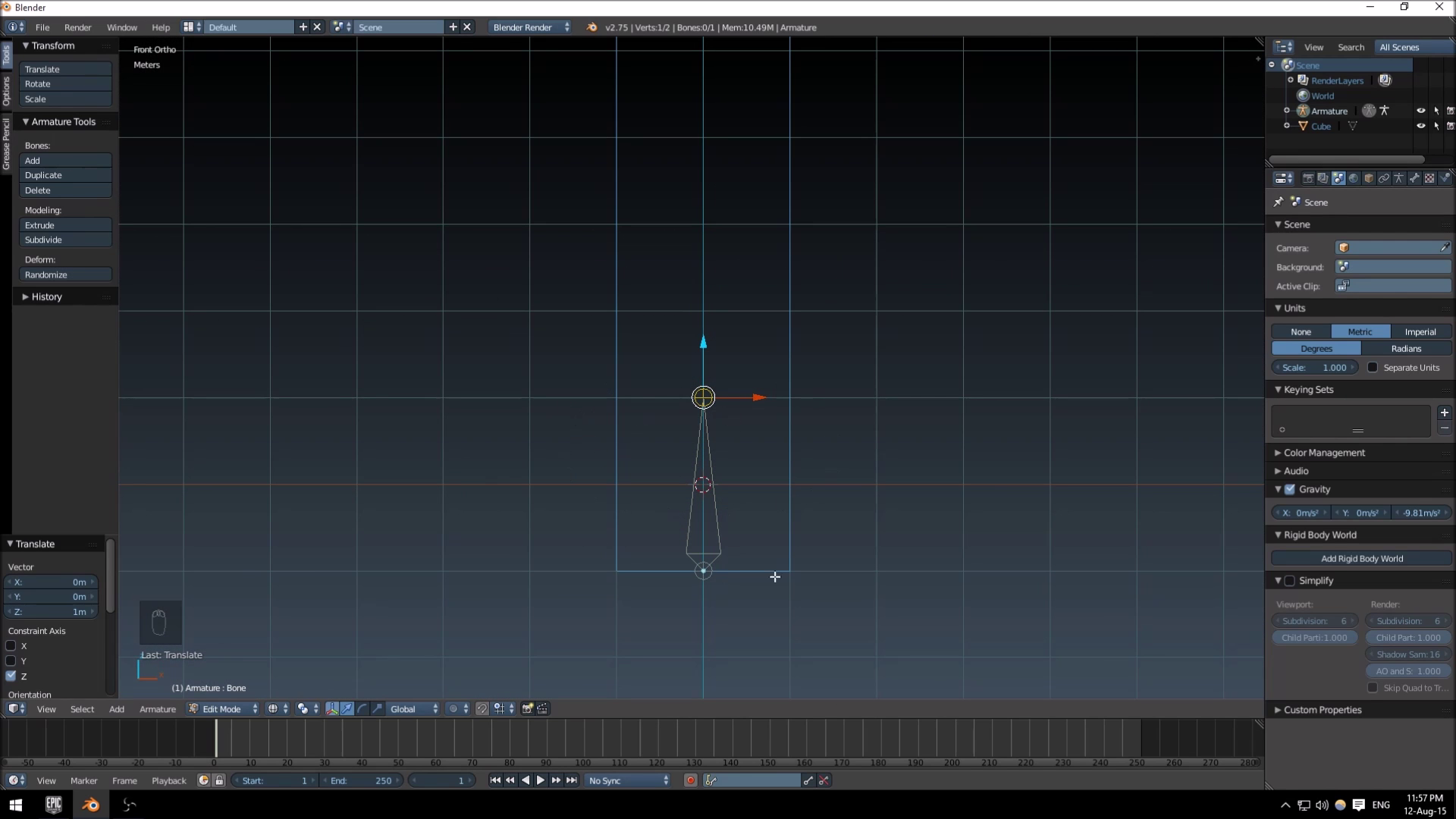
pyautogui.keyDown('shift'); pyautogui.moveTo(736, 408); pyautogui.dragTo(745, 517, button='middle'); pyautogui.keyUp('shift')
# - Extrude four bones upward, Bone.001 through Bone.004, each 2 m long
pyautogui.press('e')
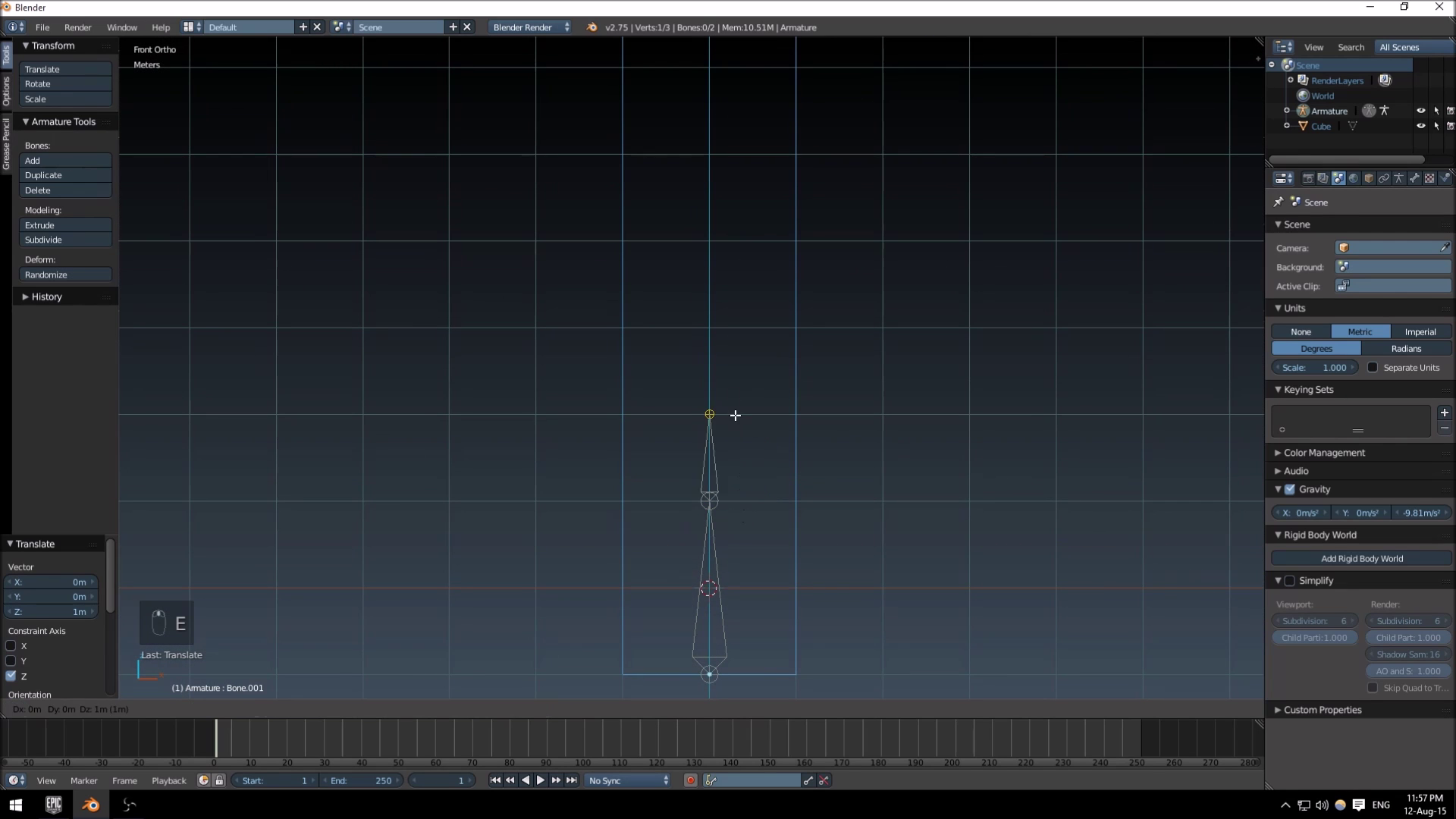
pyautogui.click(734, 368)
pyautogui.keyDown('shift'); pyautogui.moveTo(734, 367); pyautogui.dragTo(803, 526, button='middle'); pyautogui.keyUp('shift')
pyautogui.press('e')
pyautogui.rightClick(786, 351)
pyautogui.press('e')
pyautogui.click(812, 372)
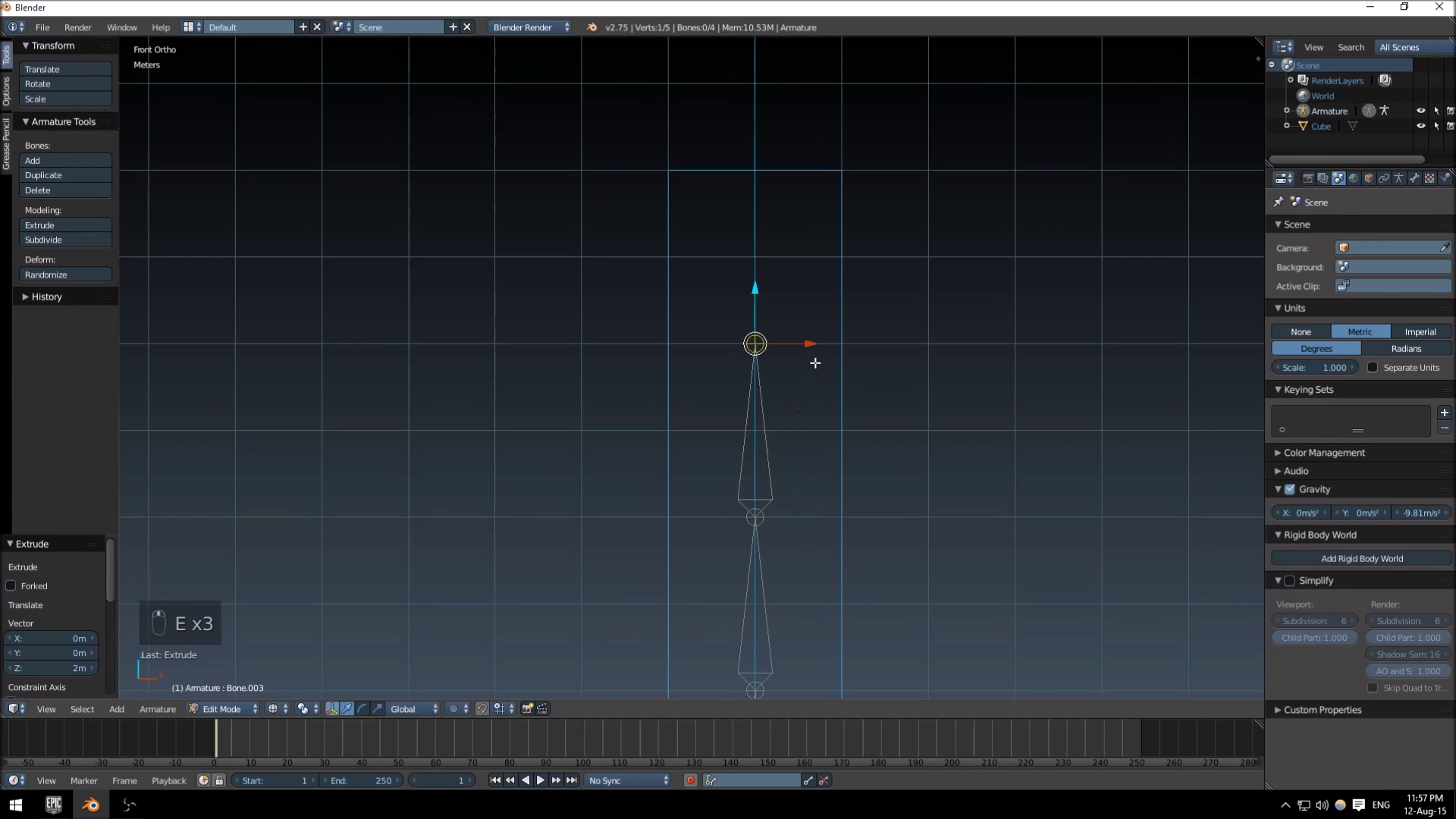
pyautogui.keyDown('shift'); pyautogui.moveTo(813, 364); pyautogui.dragTo(800, 521, button='middle'); pyautogui.keyUp('shift')
pyautogui.press('e')
pyautogui.click(797, 368)
pyautogui.keyDown('shift'); pyautogui.moveTo(858, 579); pyautogui.dragTo(806, 458, button='middle'); pyautogui.keyUp('shift')
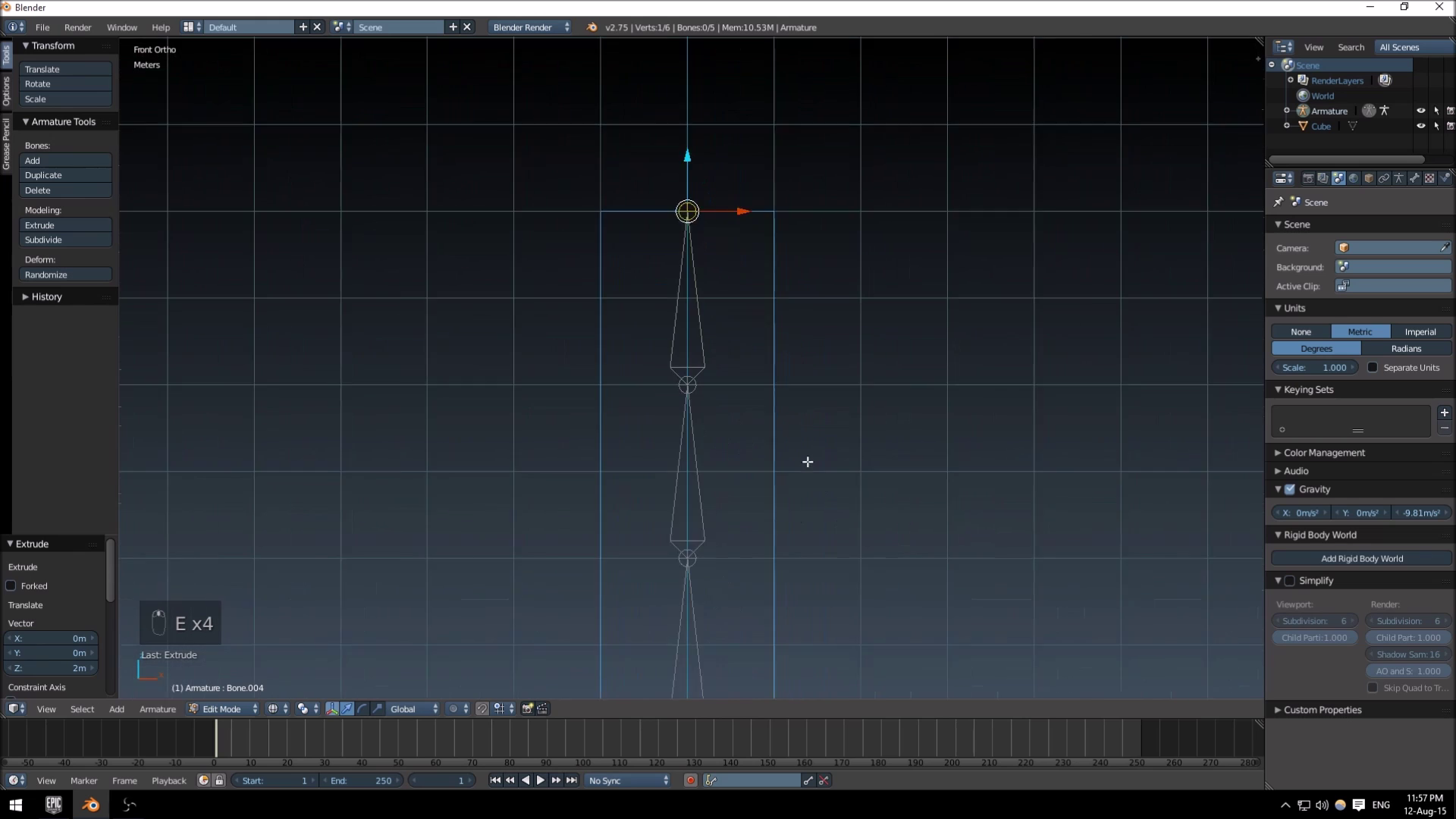
# - Check the five-bone chain from the front and return to Object Mode
pyautogui.scroll(-3, 793, 459)
pyautogui.moveTo(709, 330); pyautogui.dragTo(755, 405, button='middle')
pyautogui.press('KP_1')
pyautogui.scroll(-3, 751, 400)
pyautogui.scroll(4, 742, 376)
pyautogui.keyDown('shift'); pyautogui.moveTo(744, 250); pyautogui.dragTo(742, 98, button='middle'); pyautogui.keyUp('shift')
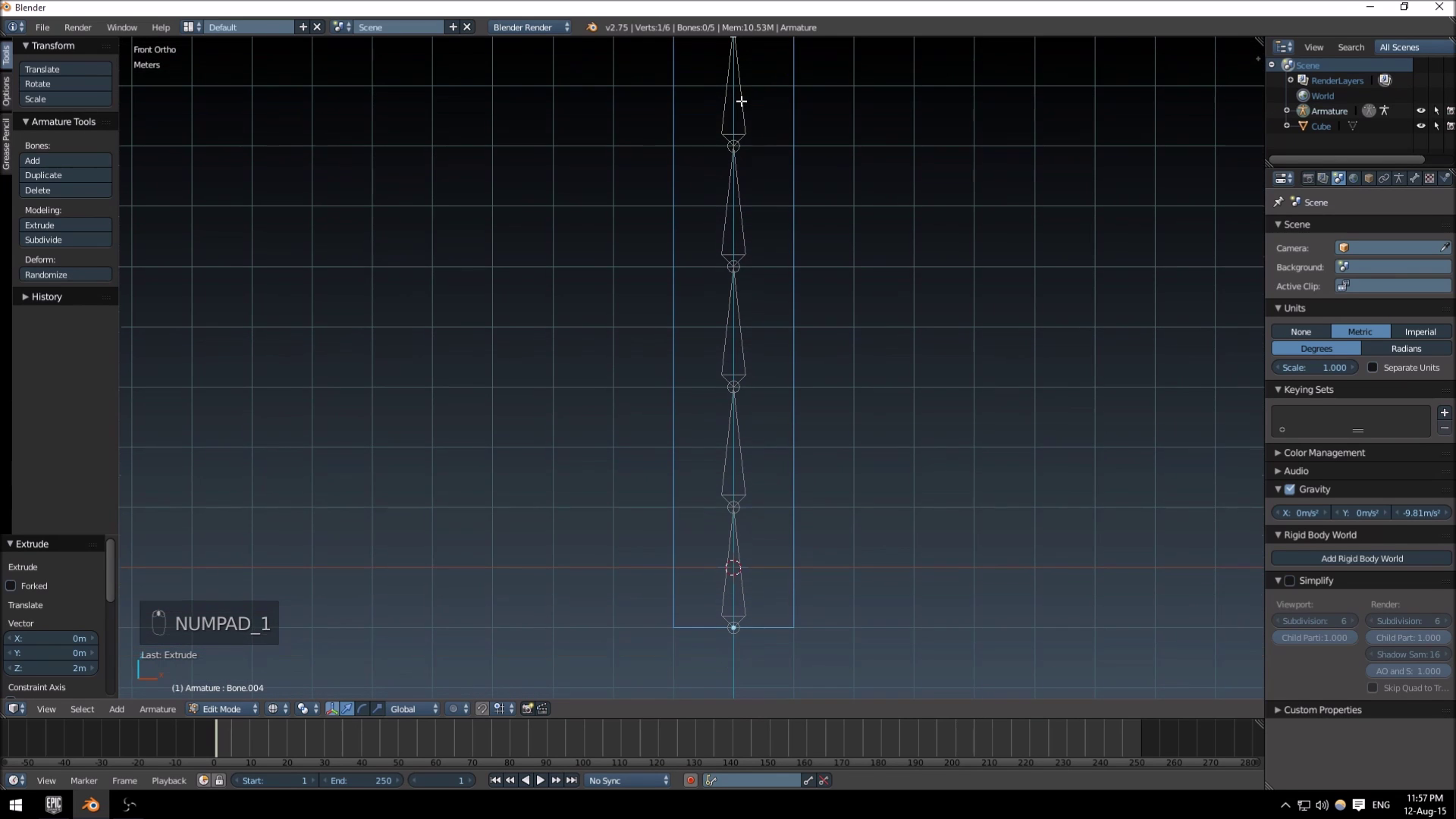
pyautogui.press('Tab')
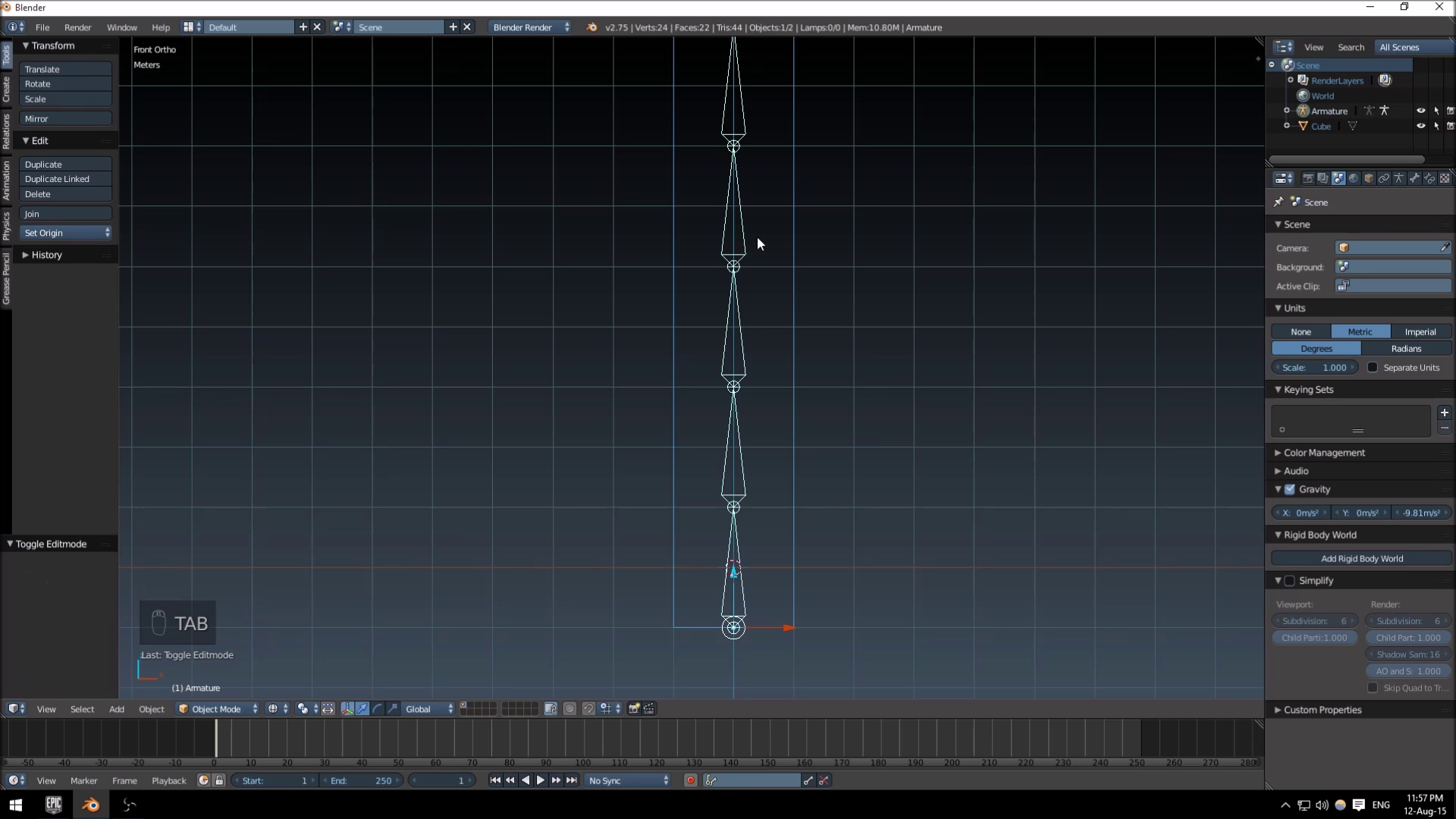
pyautogui.moveTo(757, 235); pyautogui.dragTo(818, 208, button='middle')
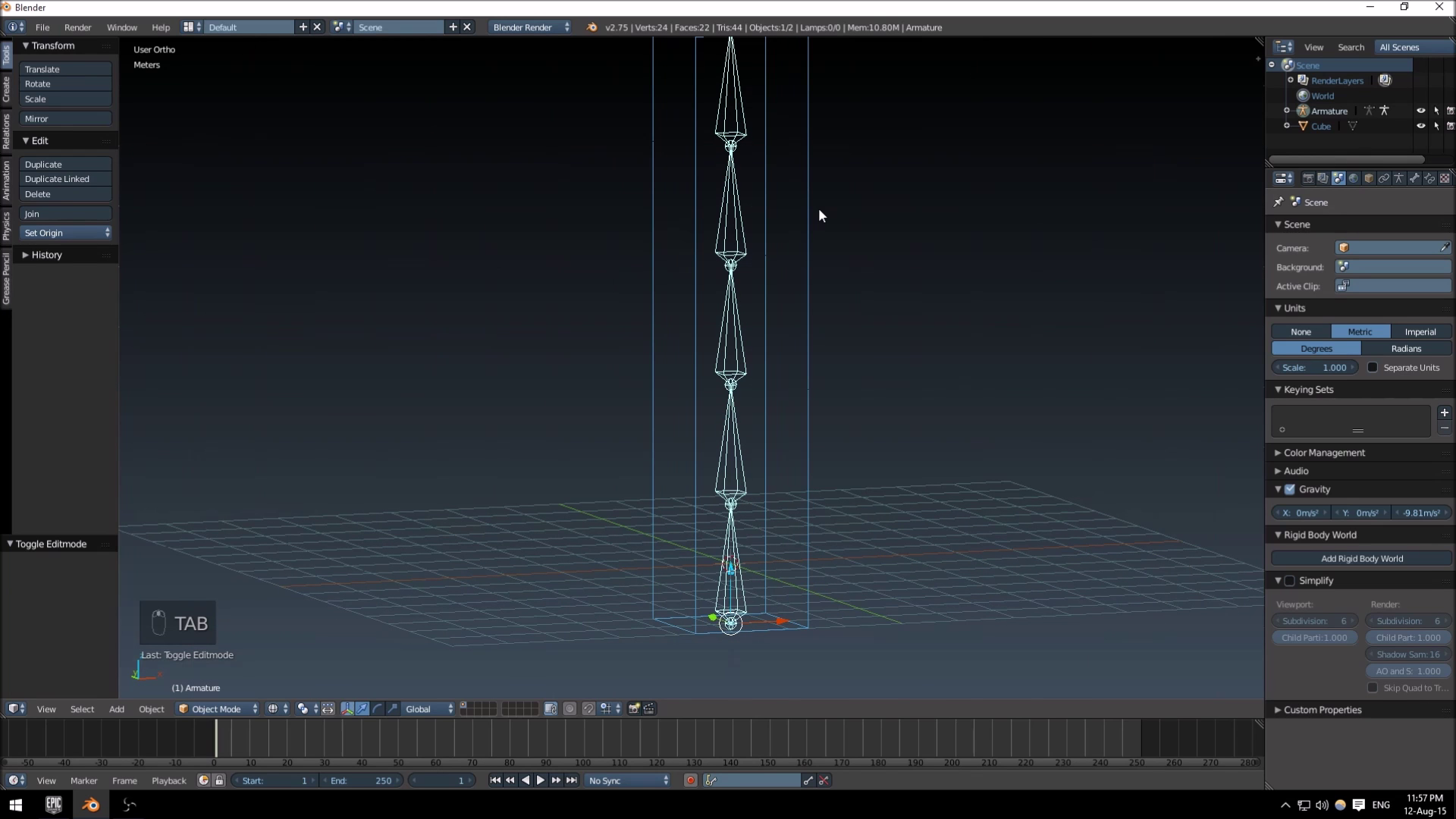
# - Select the Cube then the Armature and parent them With Automatic Weights
pyautogui.rightClick(808, 221)
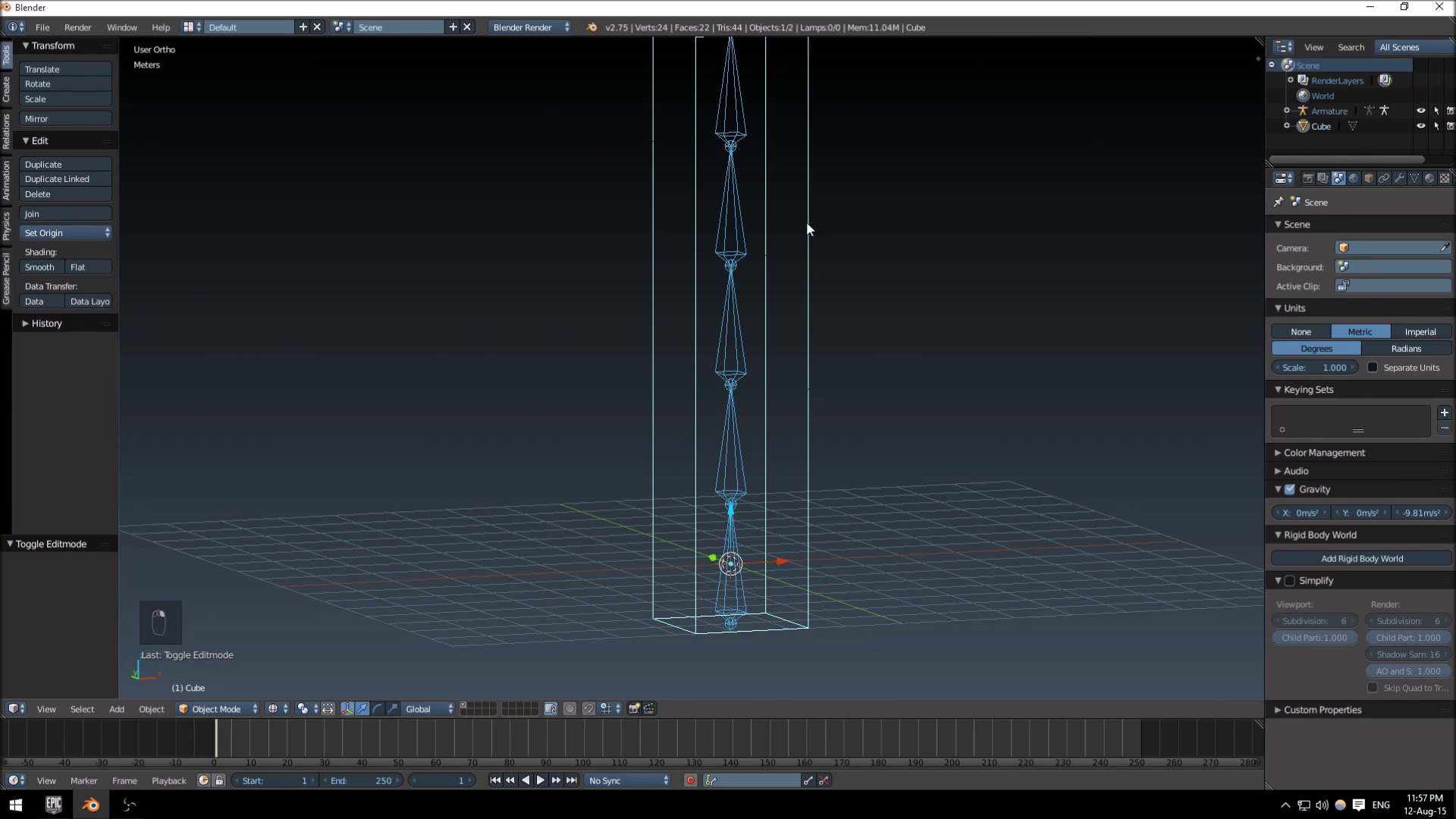
pyautogui.keyDown('shift'); pyautogui.moveTo(807, 222); pyautogui.dragTo(857, 306, button='middle'); pyautogui.keyUp('shift')
pyautogui.rightClick(753, 342)
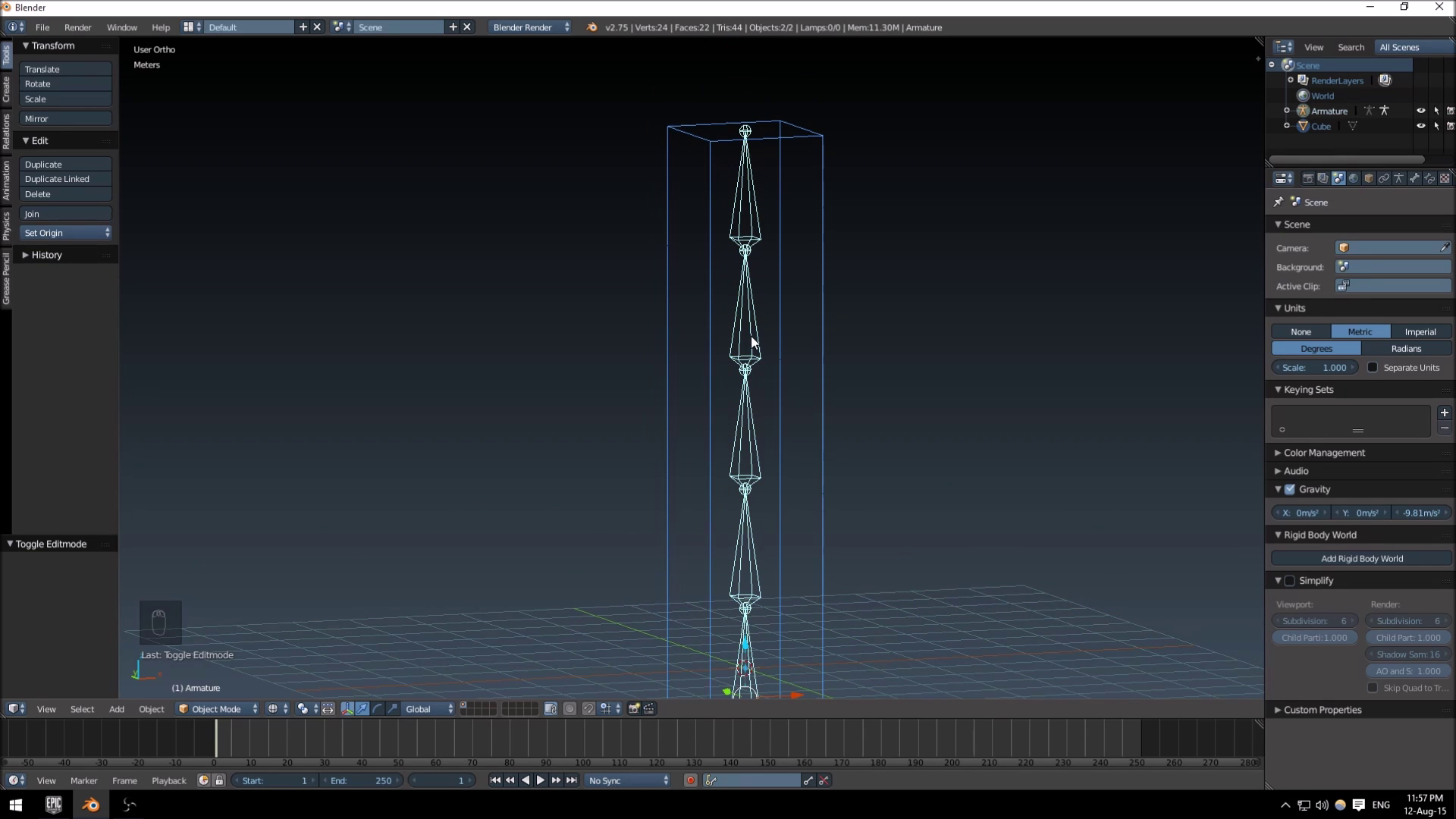
pyautogui.hotkey('ctrl', 'p')
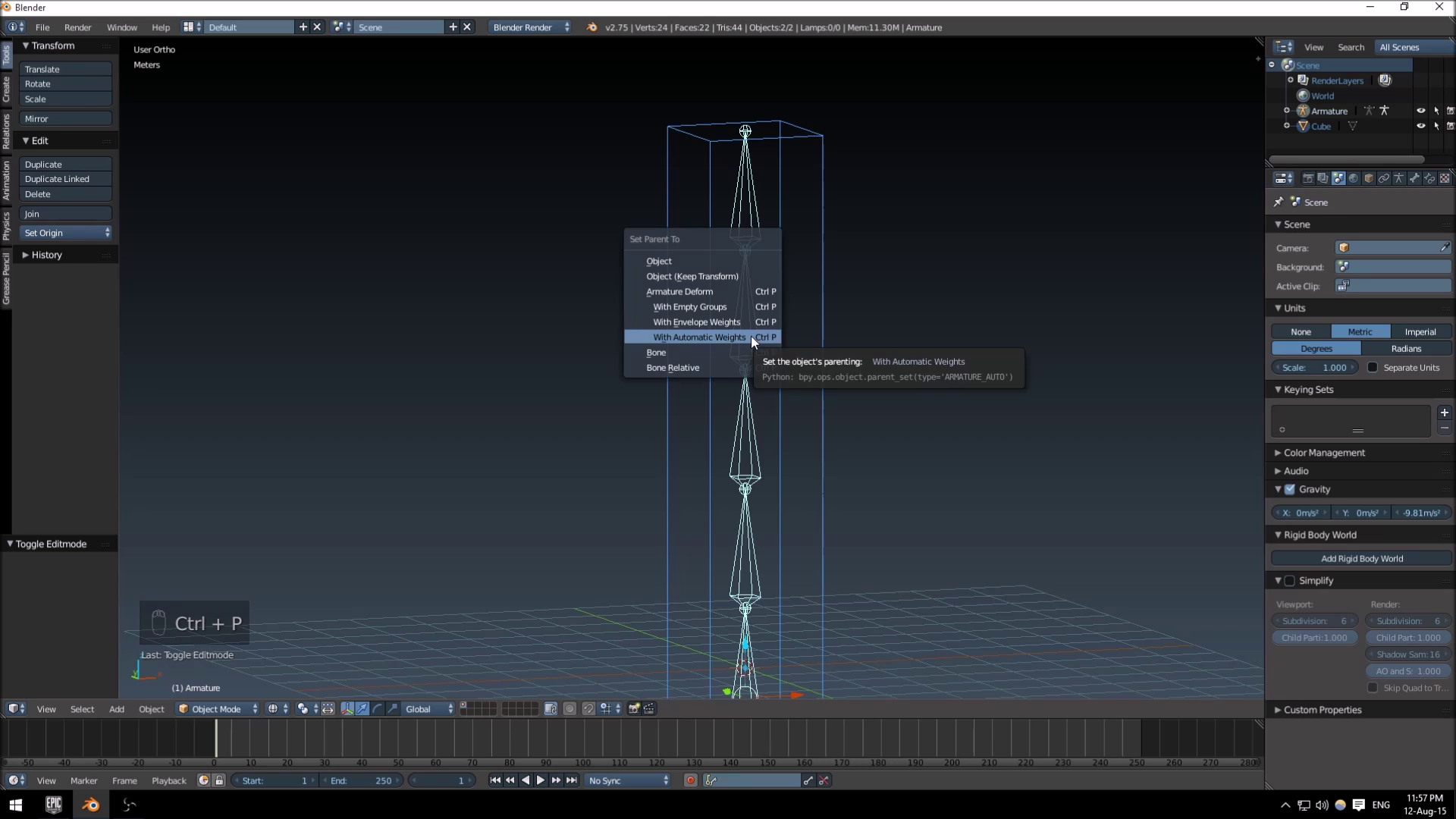
pyautogui.click(685, 338)
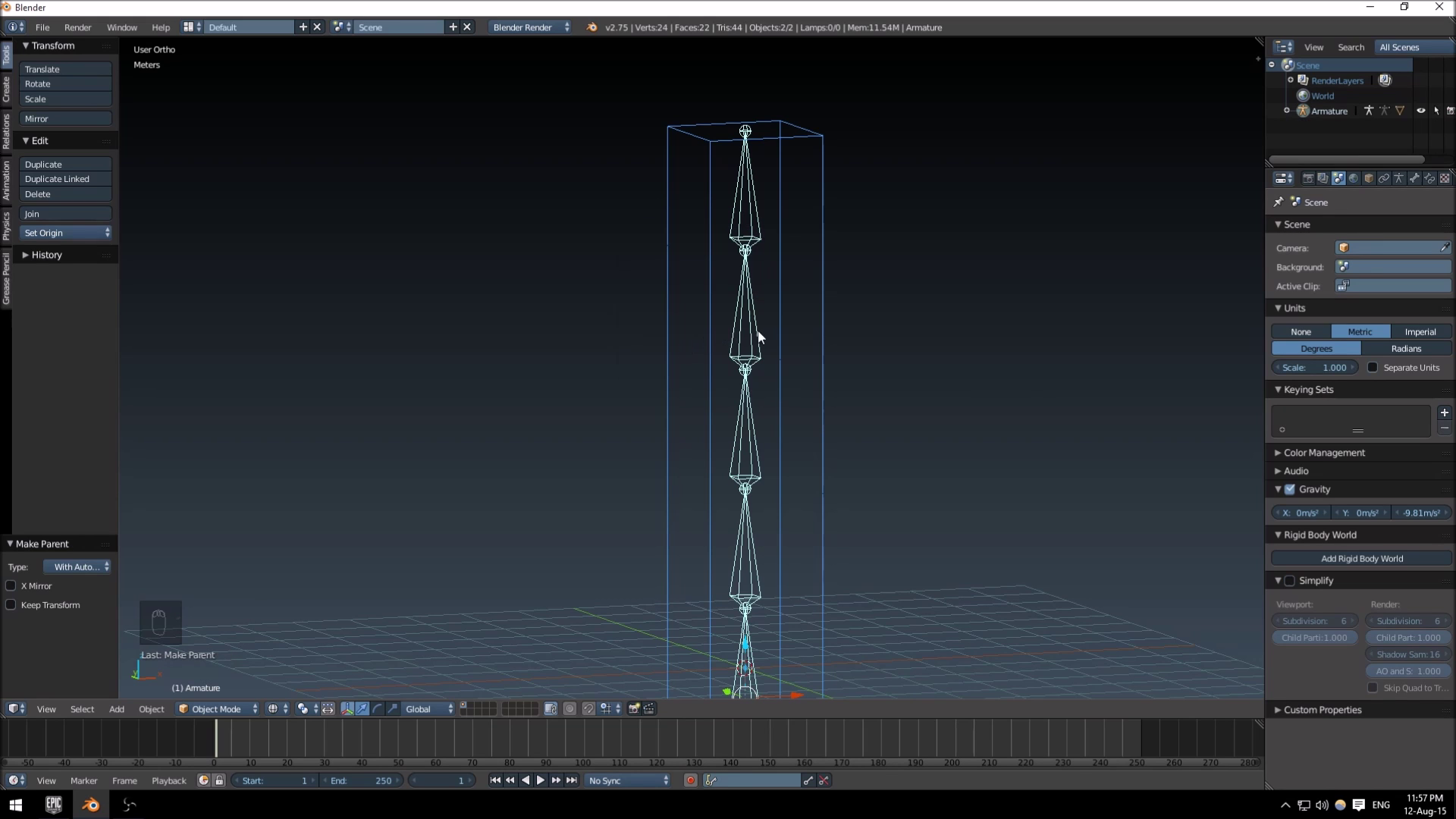
pyautogui.rightClick(750, 226)
# - In Pose Mode, trial-rotate the top bone and cancel it to keep the column straight
pyautogui.click(228, 708)
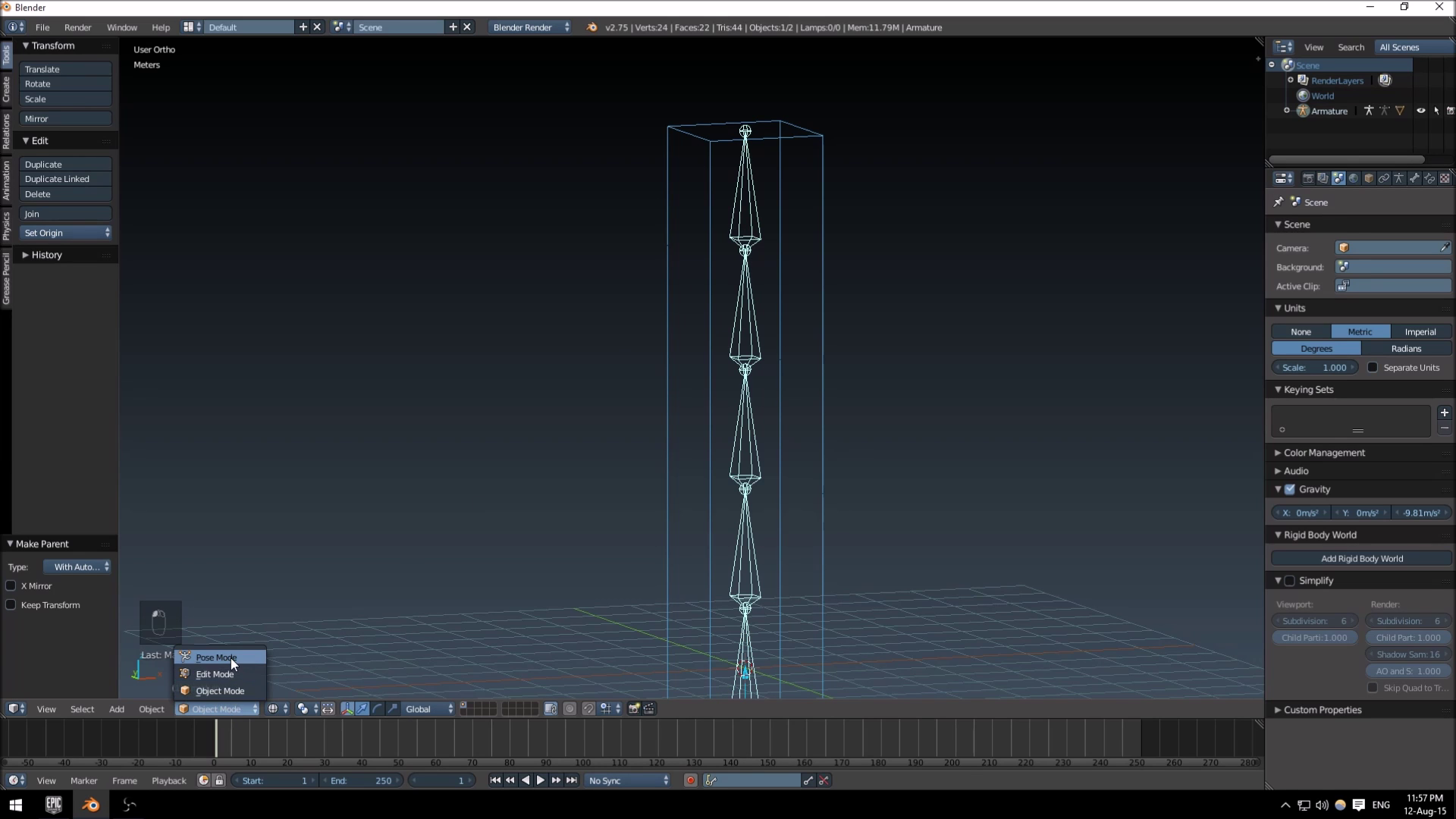
pyautogui.click(230, 658)
pyautogui.rightClick(754, 199)
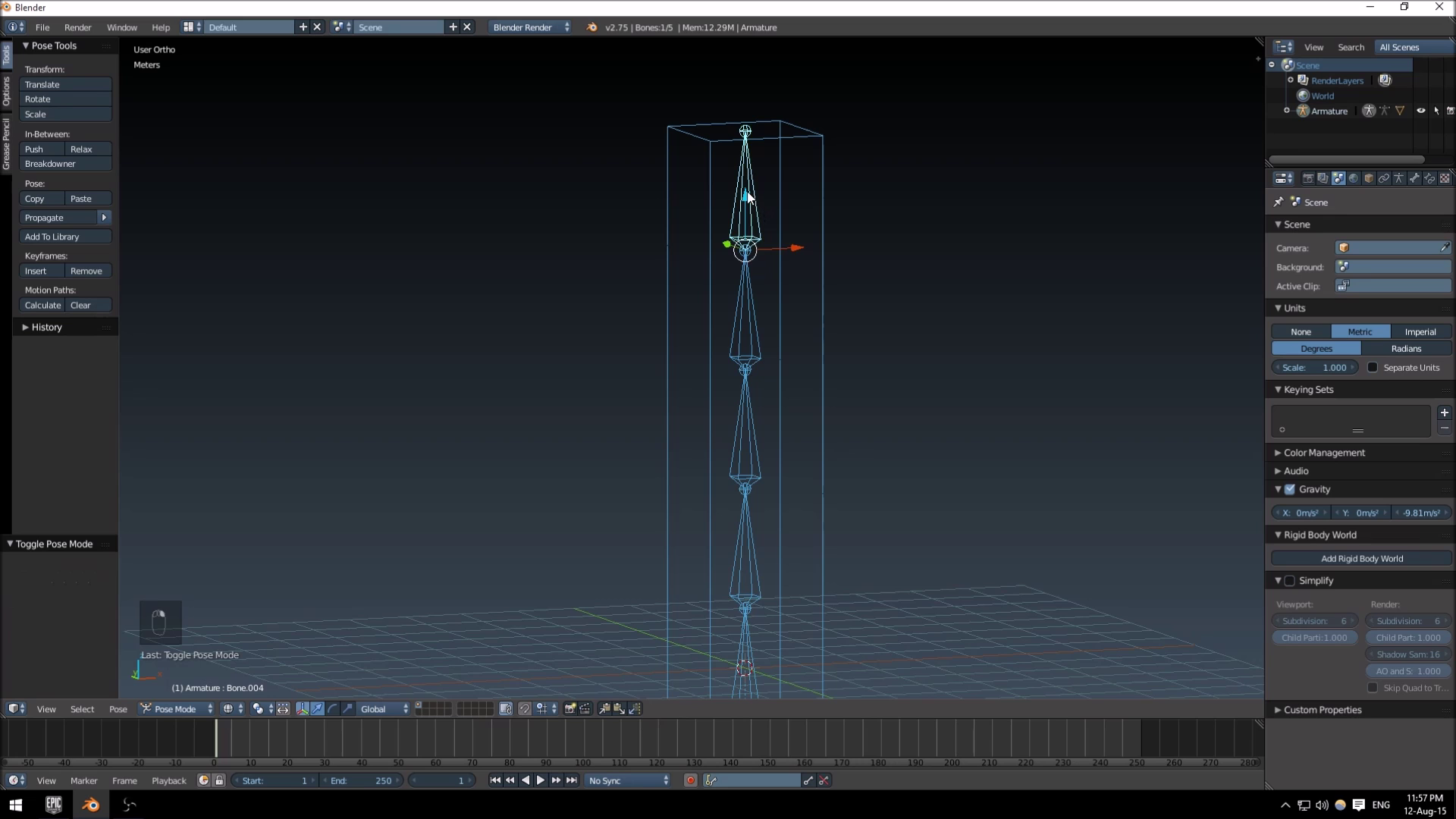
pyautogui.press('r')
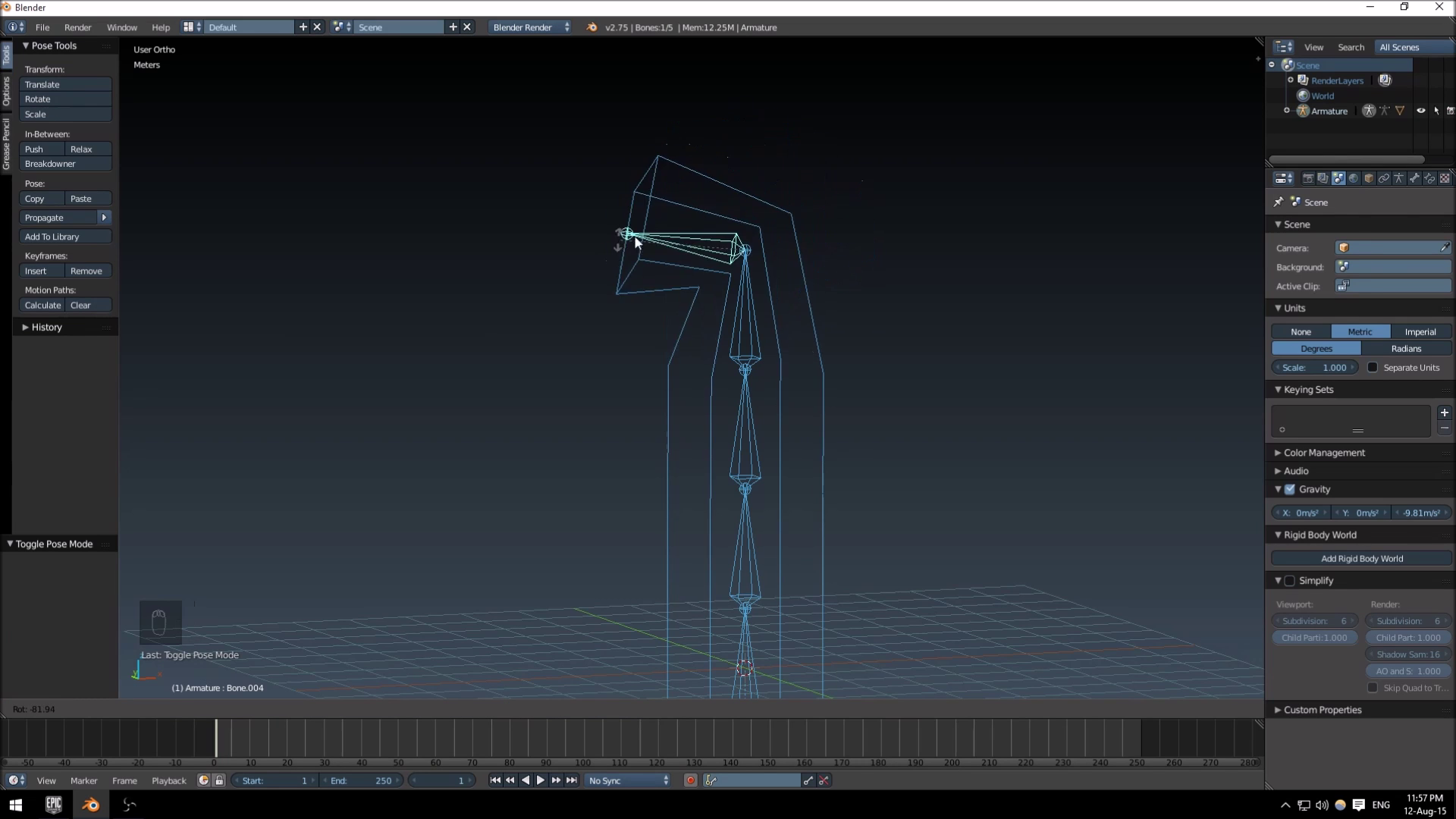
pyautogui.rightClick(653, 199)
pyautogui.moveTo(654, 198); pyautogui.dragTo(727, 569, button='middle')
pyautogui.press('KP_1')
pyautogui.scroll(4, 766, 280)
pyautogui.scroll(-4, 766, 288)
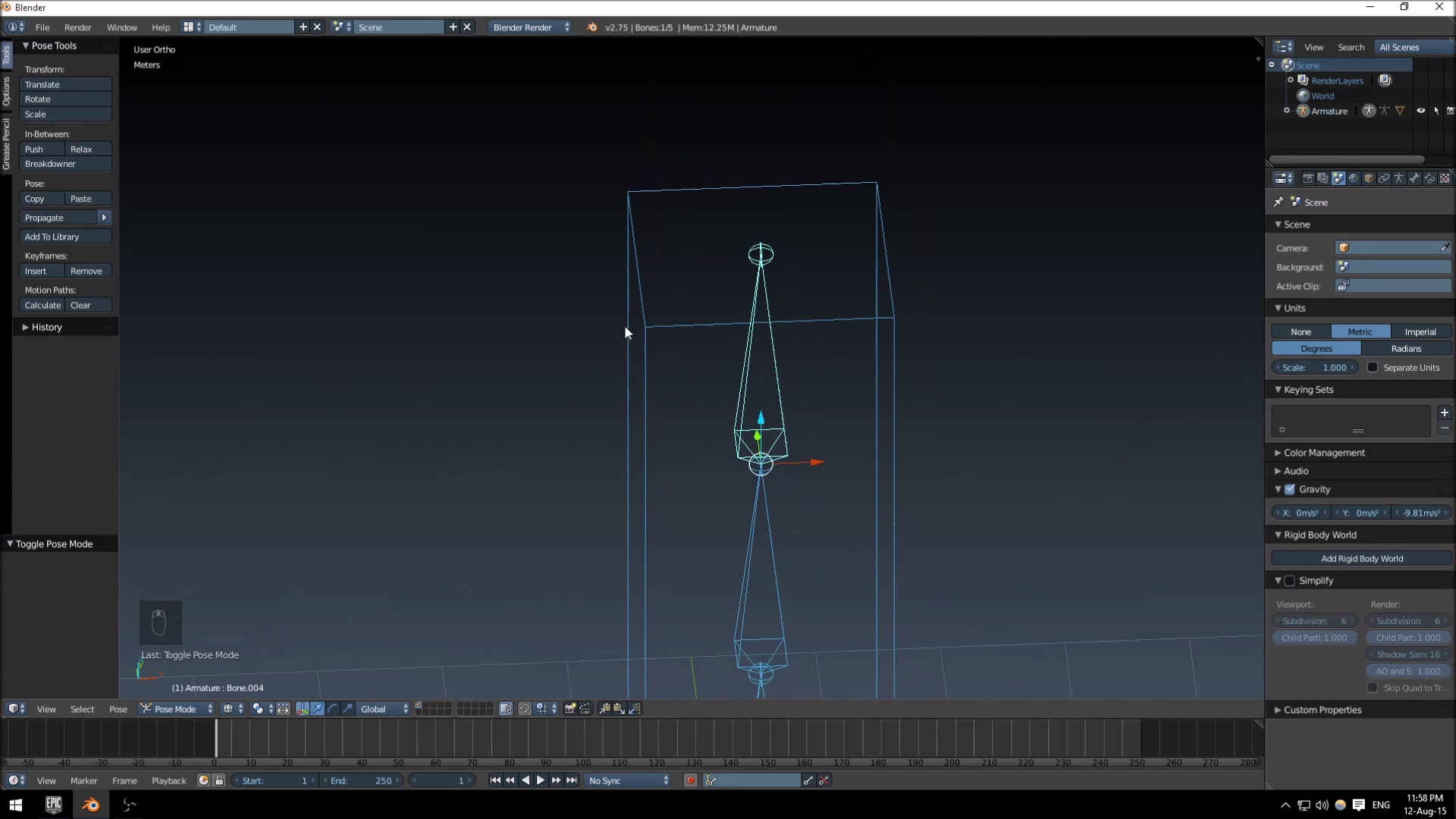
pyautogui.press('Tab')
pyautogui.press('Tab')
pyautogui.press('Tab')
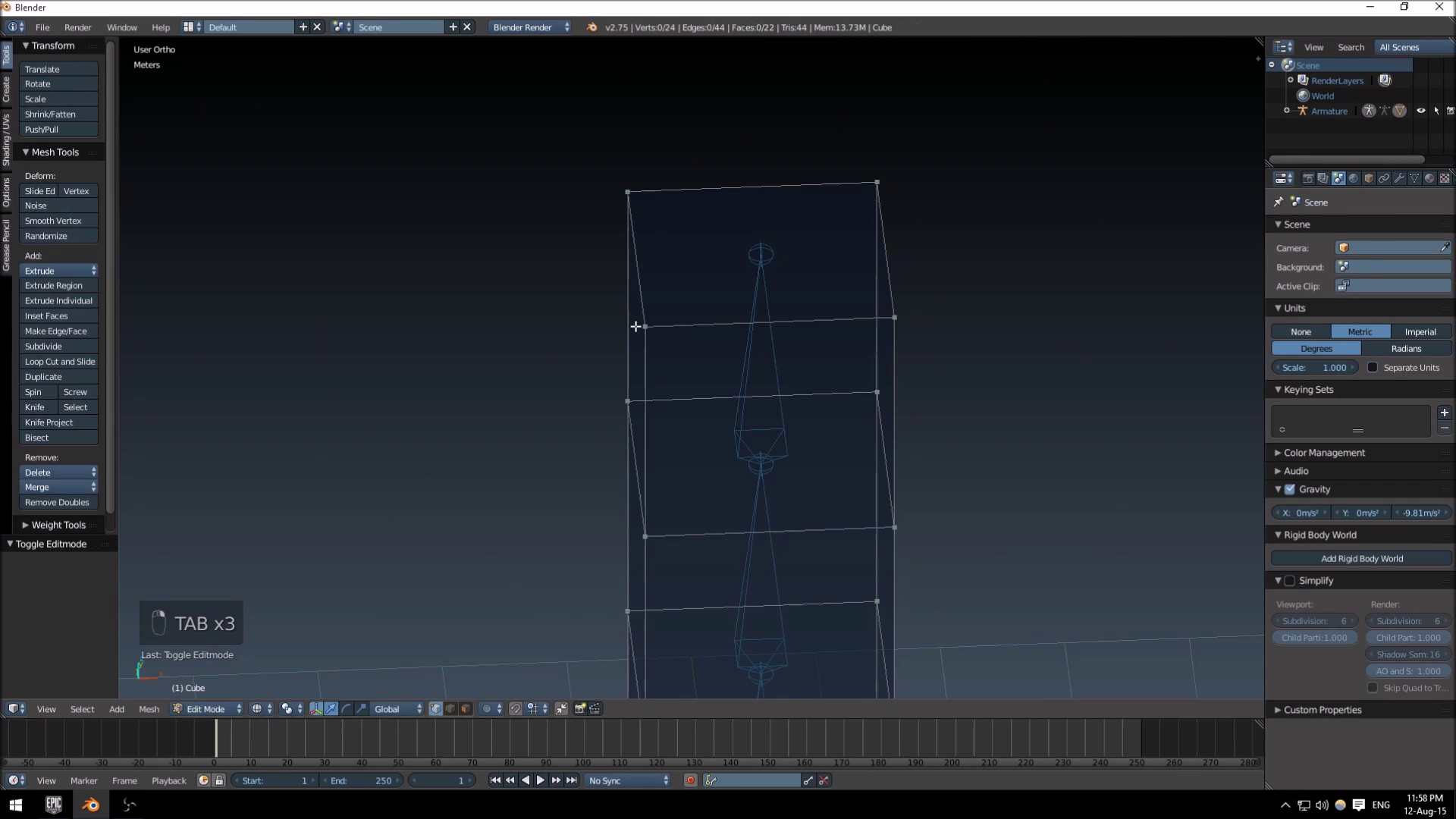
# - Inspect a few box vertices from above, then leave Edit Mode and select Bone.004
pyautogui.rightClick(636, 326)
pyautogui.rightClick(646, 537)
pyautogui.rightClick(645, 326)
pyautogui.moveTo(645, 326); pyautogui.dragTo(730, 308, button='middle')
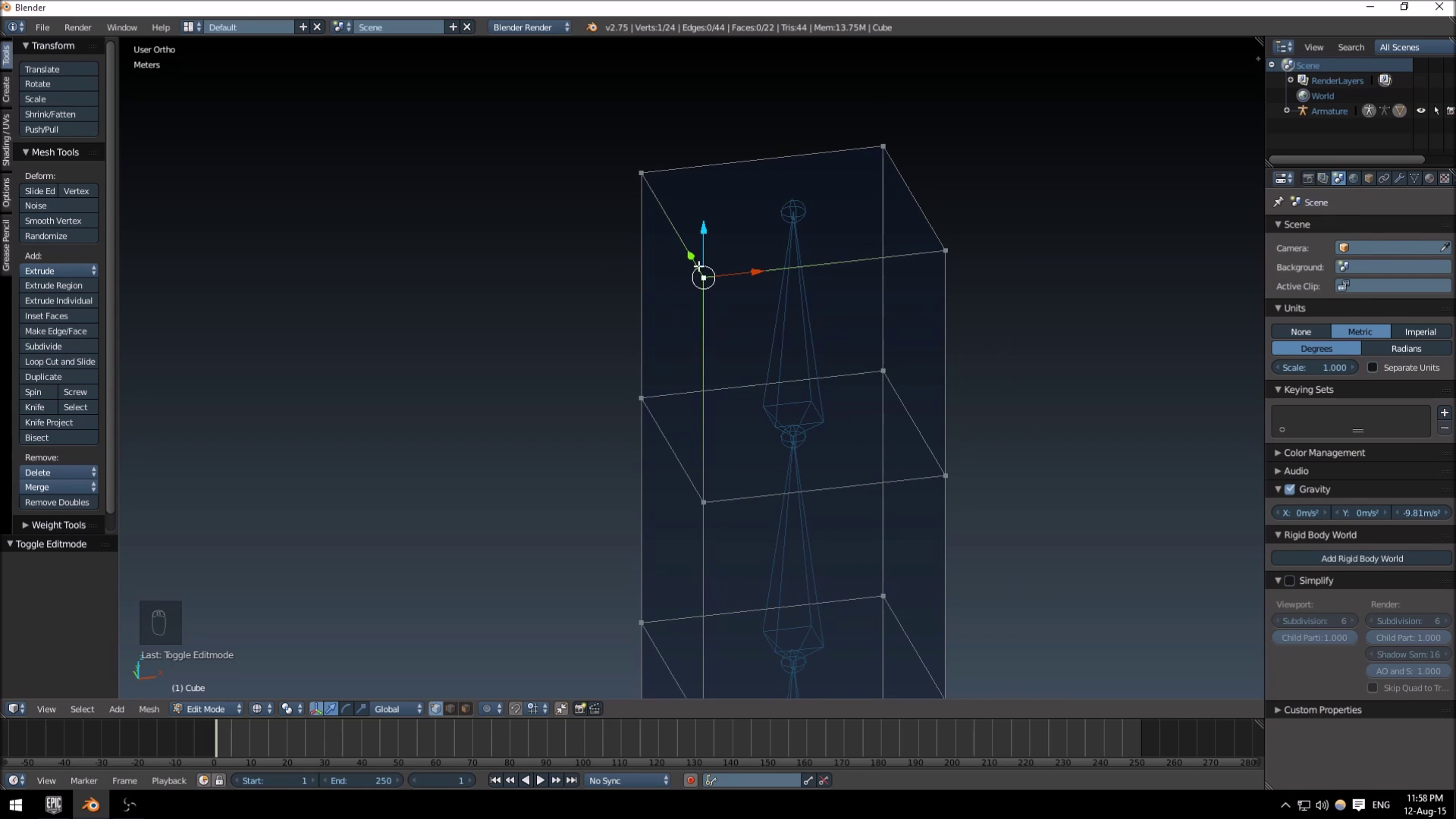
pyautogui.press('Tab')
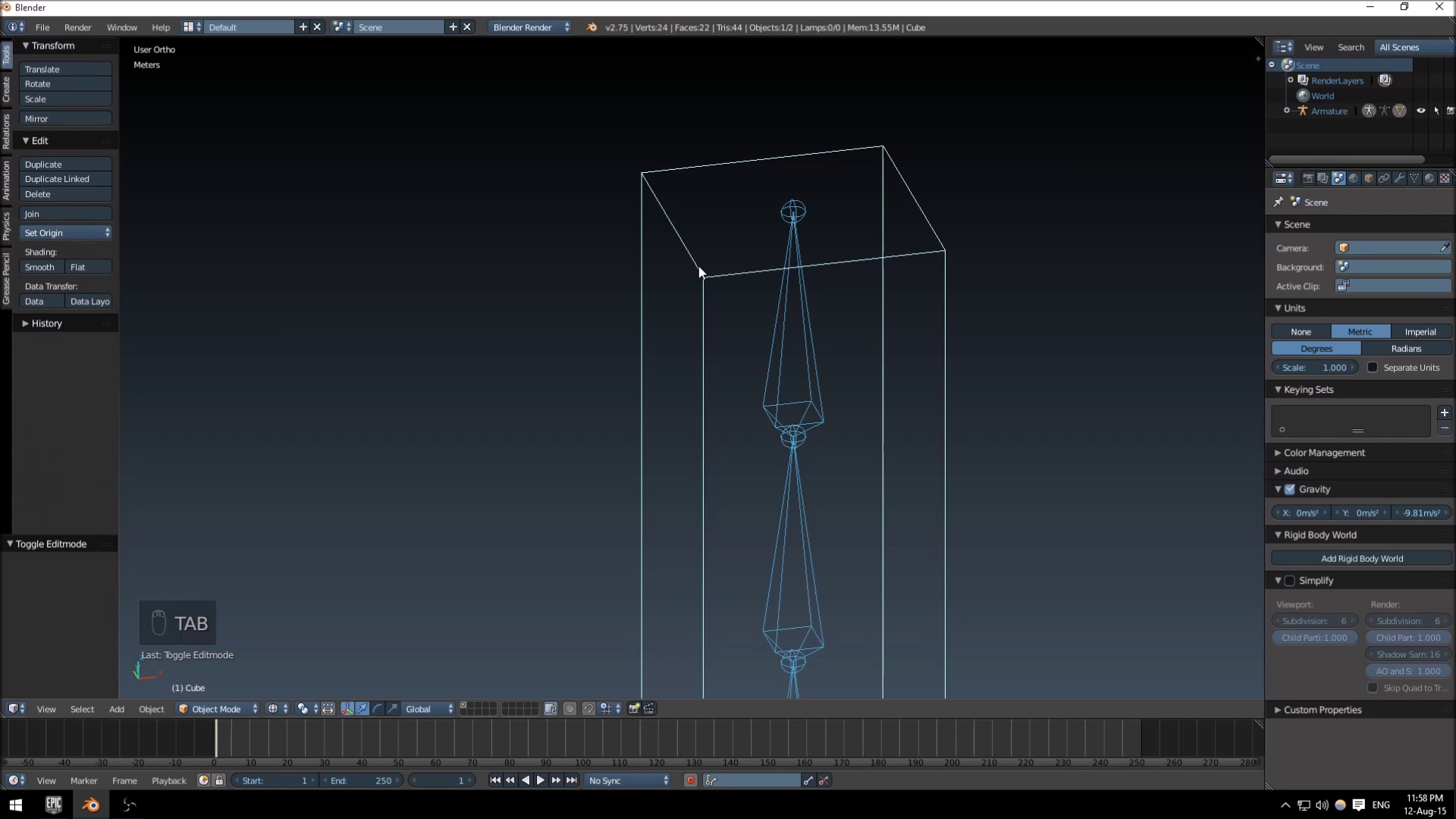
pyautogui.rightClick(818, 330)
# - View the box and bones in front orthographic with solid shading
pyautogui.moveTo(777, 330); pyautogui.dragTo(745, 327, button='middle')
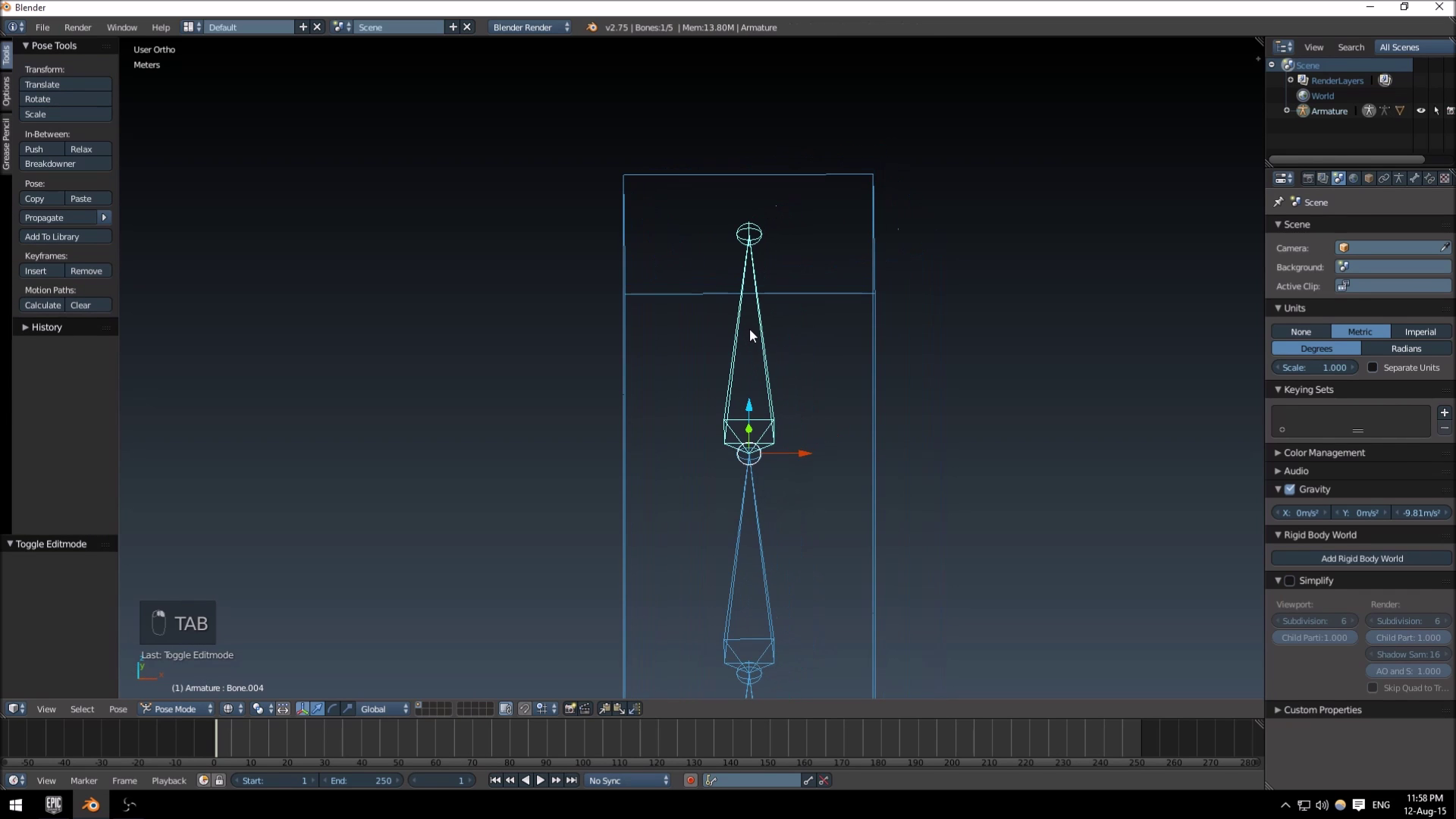
pyautogui.press('KP_0')
pyautogui.press('KP_1')
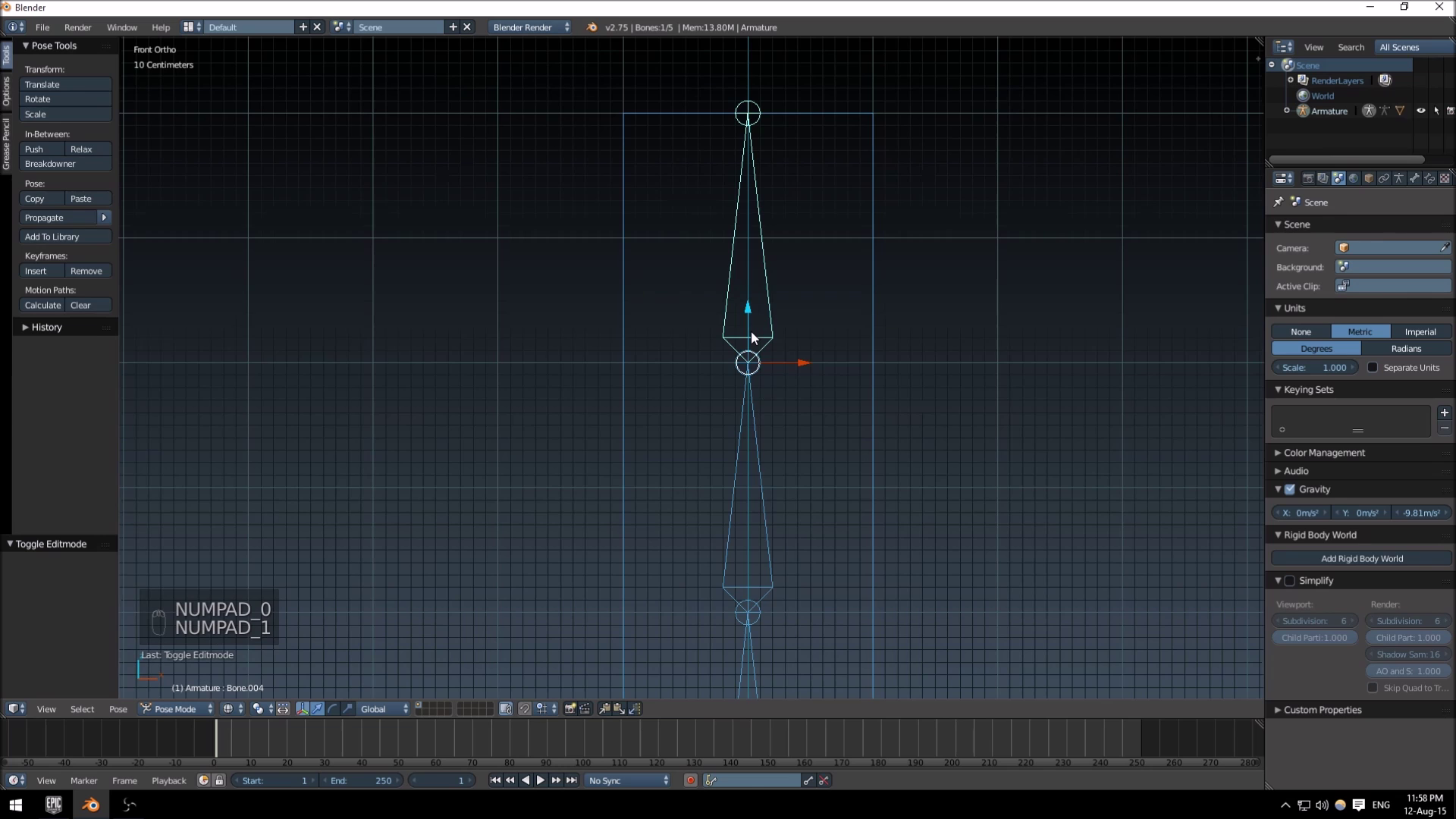
pyautogui.scroll(-3, 751, 331)
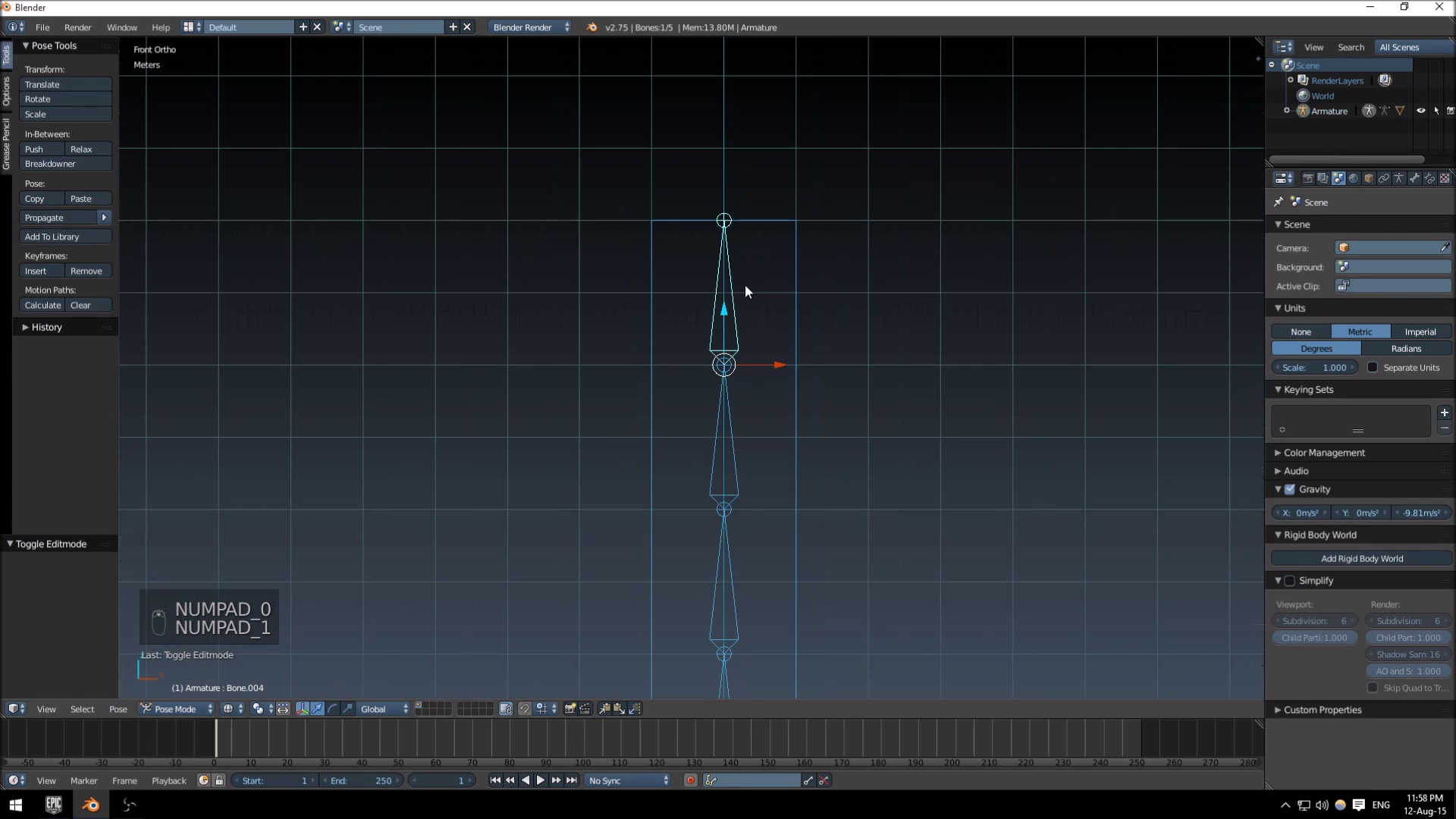
pyautogui.keyDown('shift'); pyautogui.moveTo(745, 285); pyautogui.dragTo(727, 319, button='middle'); pyautogui.keyUp('shift')
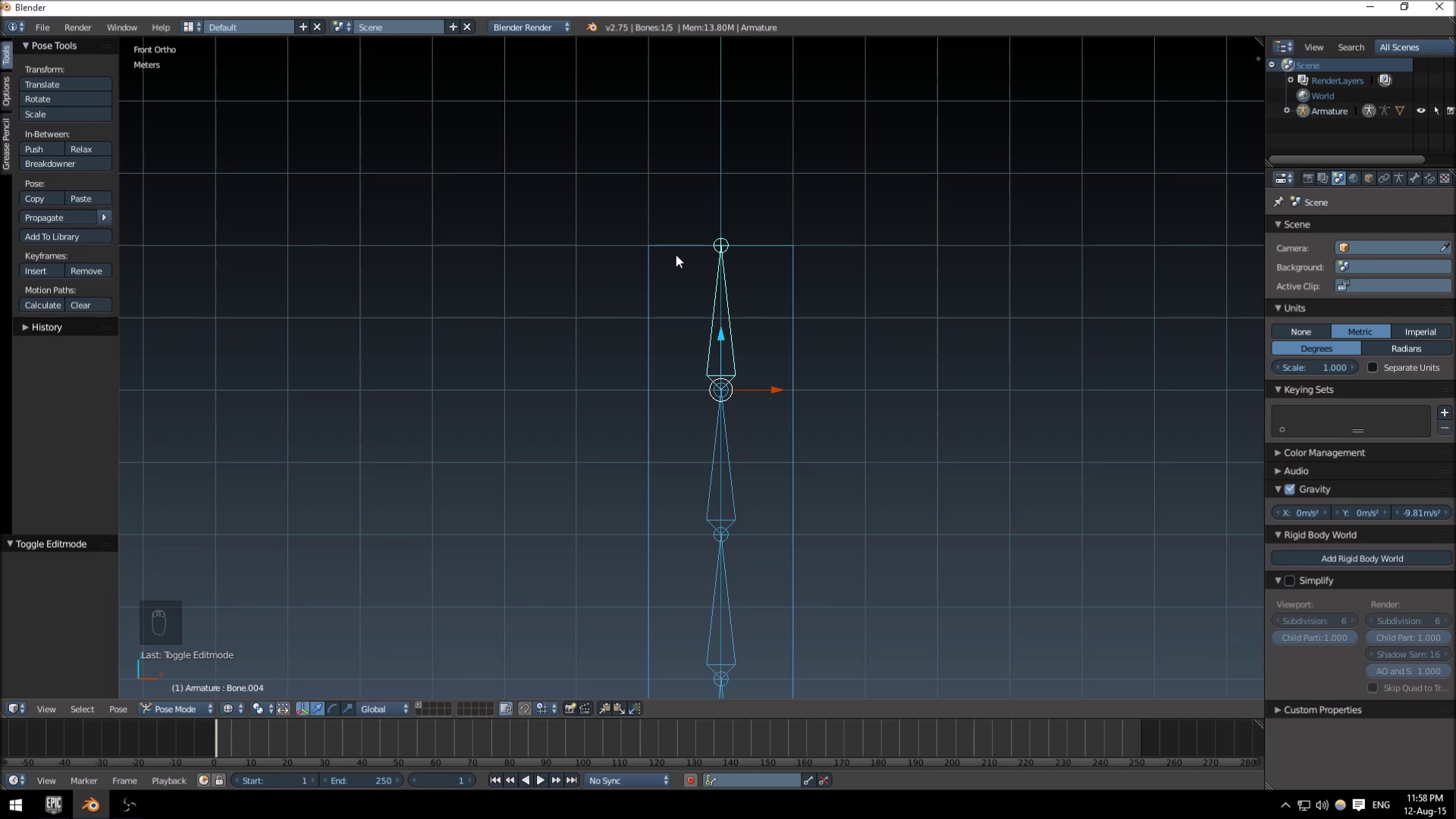
pyautogui.press('z')
pyautogui.scroll(-3, 758, 357)
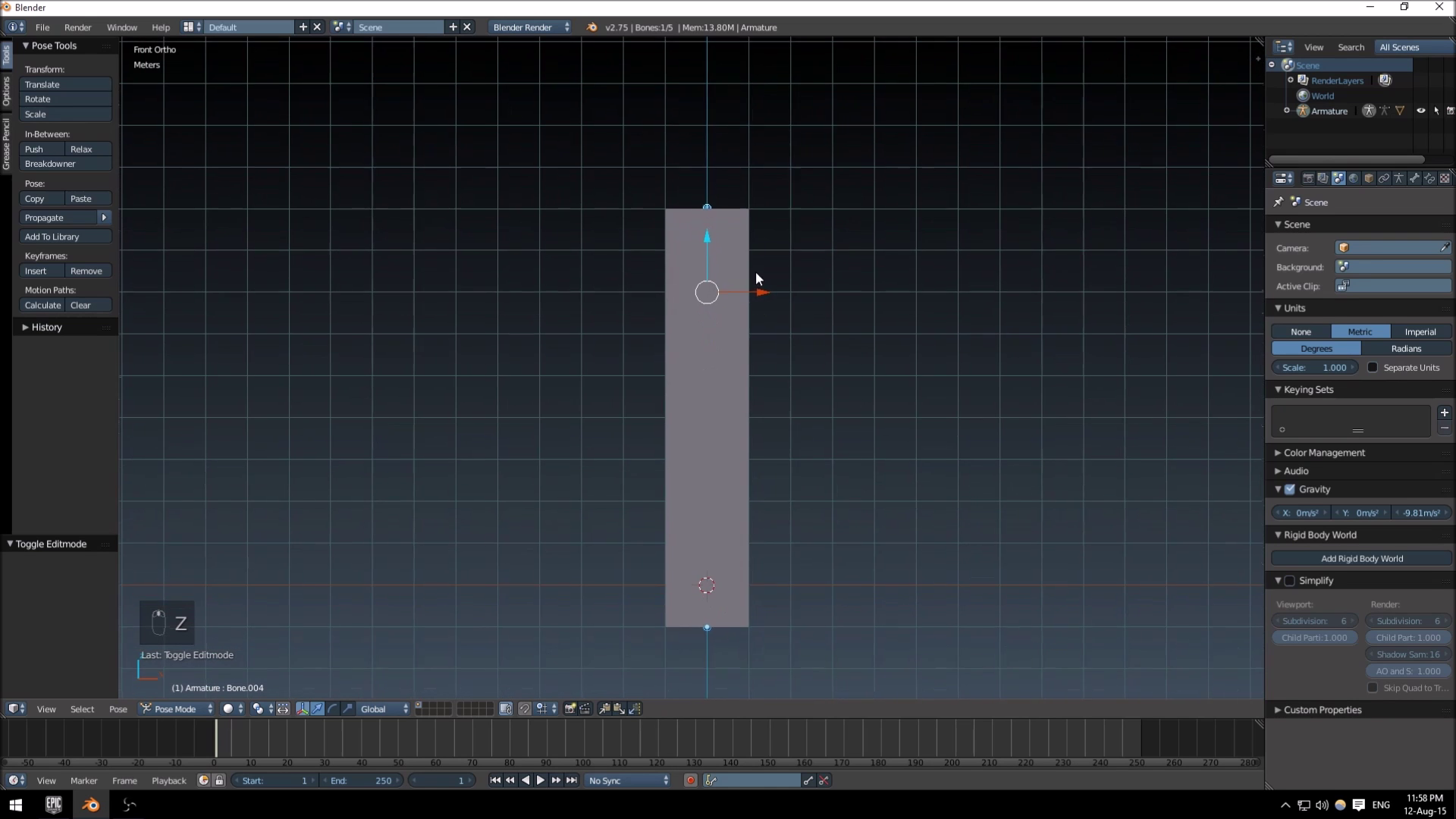
# - Turn on X-Ray in the Armature data settings so bones show through the mesh
pyautogui.click(1398, 179)
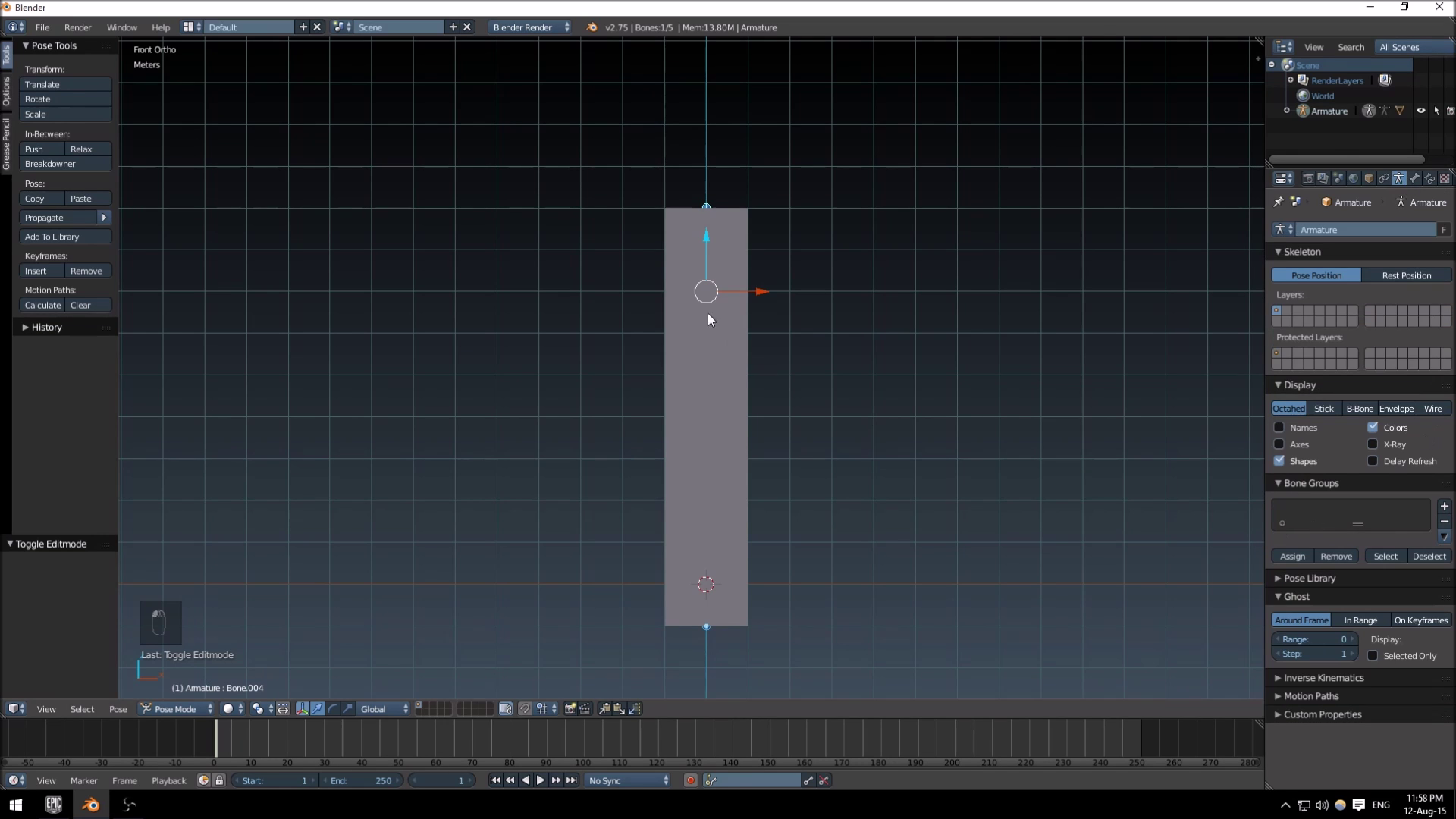
pyautogui.click(1373, 445)
pyautogui.moveTo(667, 309); pyautogui.dragTo(667, 348, button='middle')
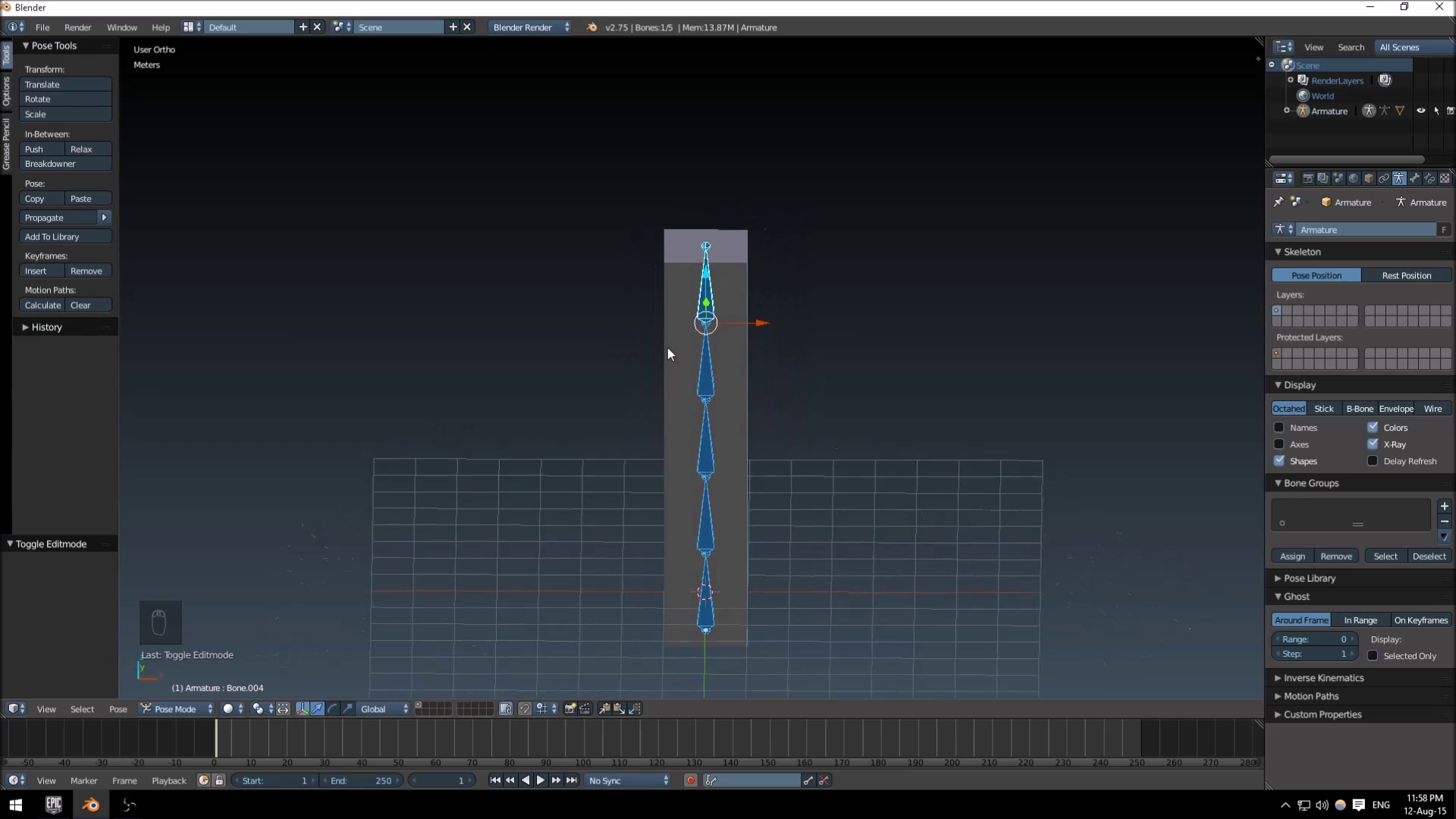
pyautogui.press('KP_1')
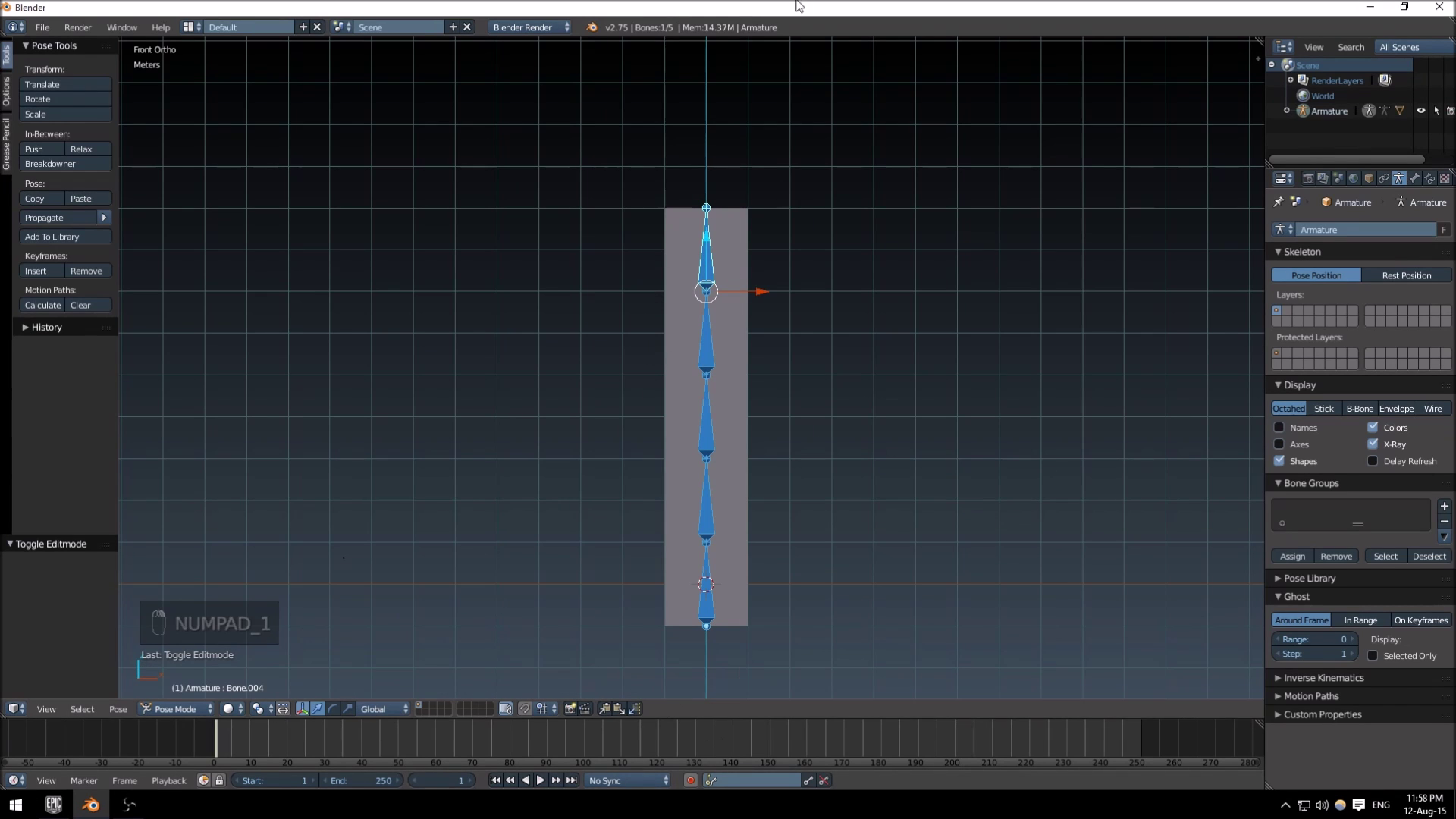
pyautogui.rightClick(684, 37)
# - Split the 3D view down the middle and make the right half a Dope Sheet
pyautogui.click(653, 58)
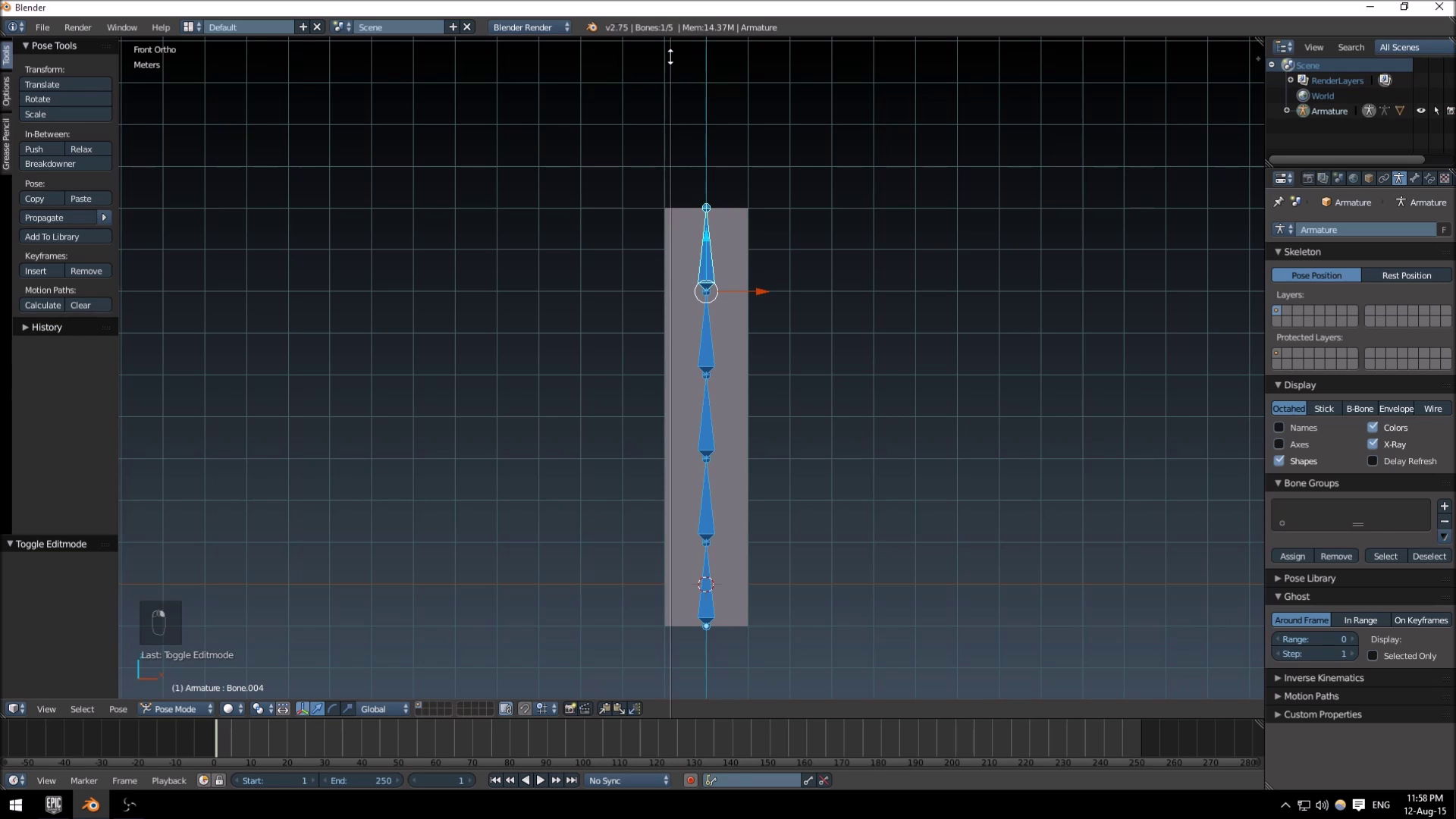
pyautogui.click(672, 87)
pyautogui.click(687, 709)
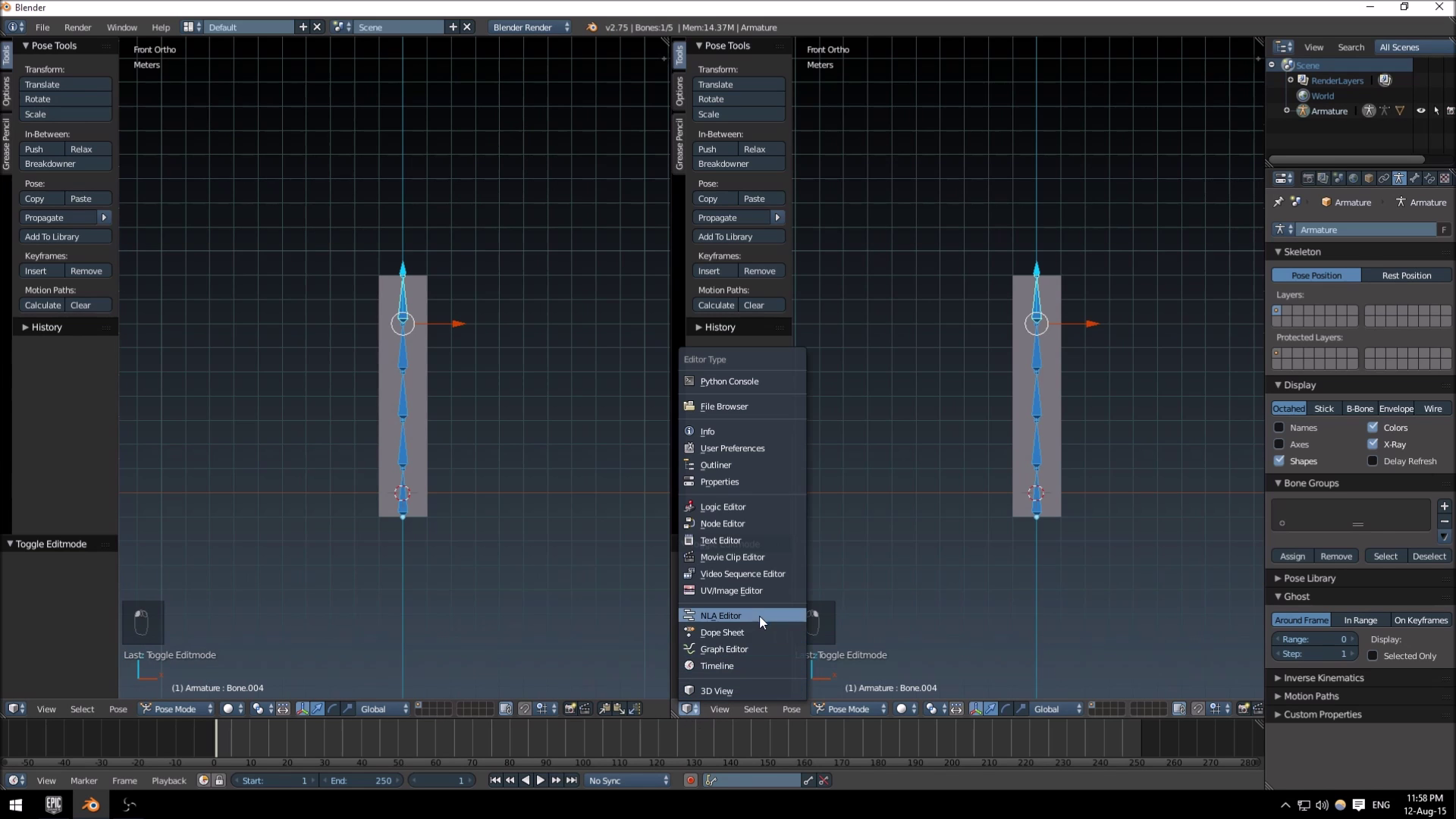
pyautogui.click(725, 632)
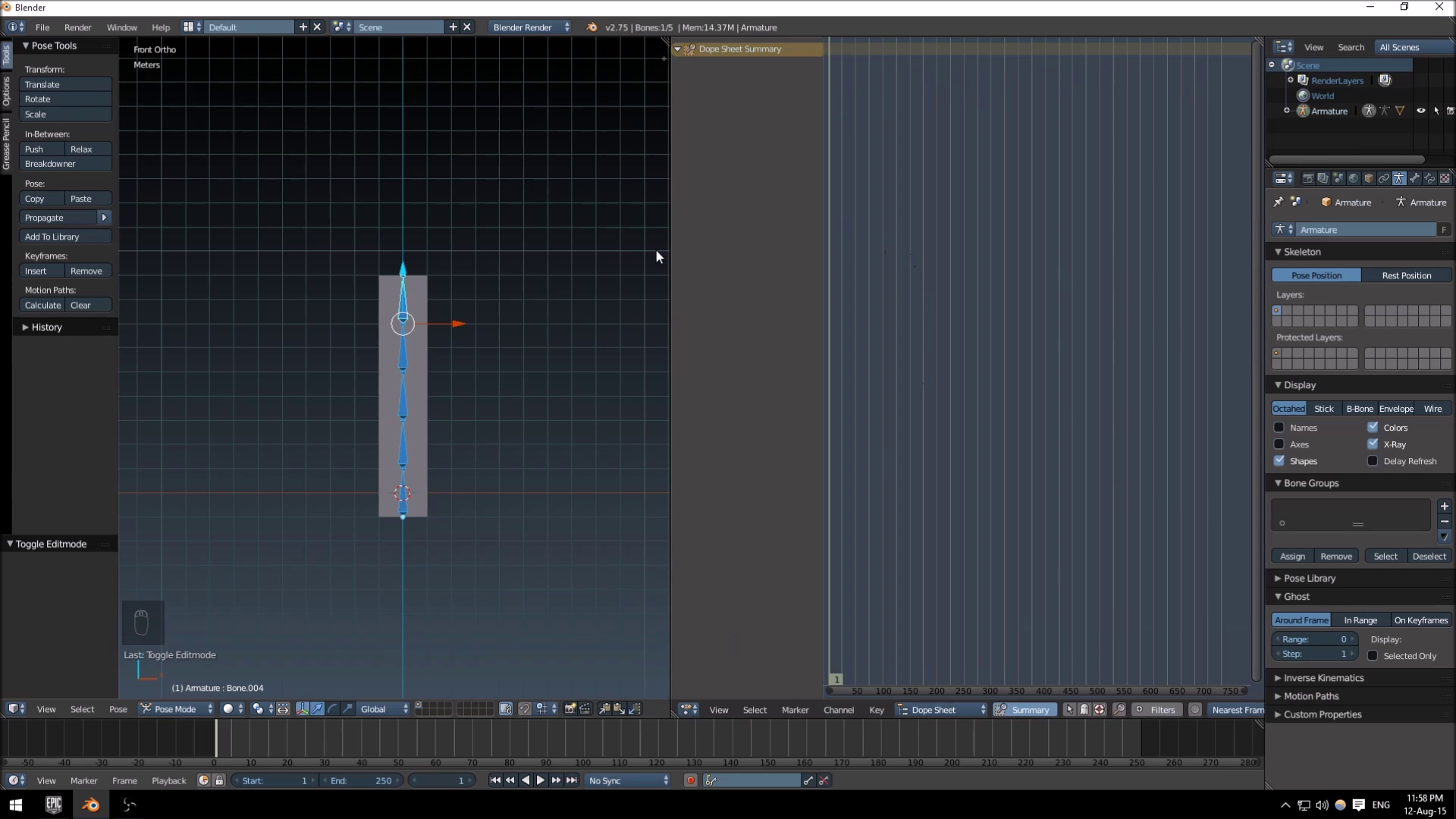
# - Select all five bones of the armature
pyautogui.scroll(4, 411, 384)
pyautogui.press('a')
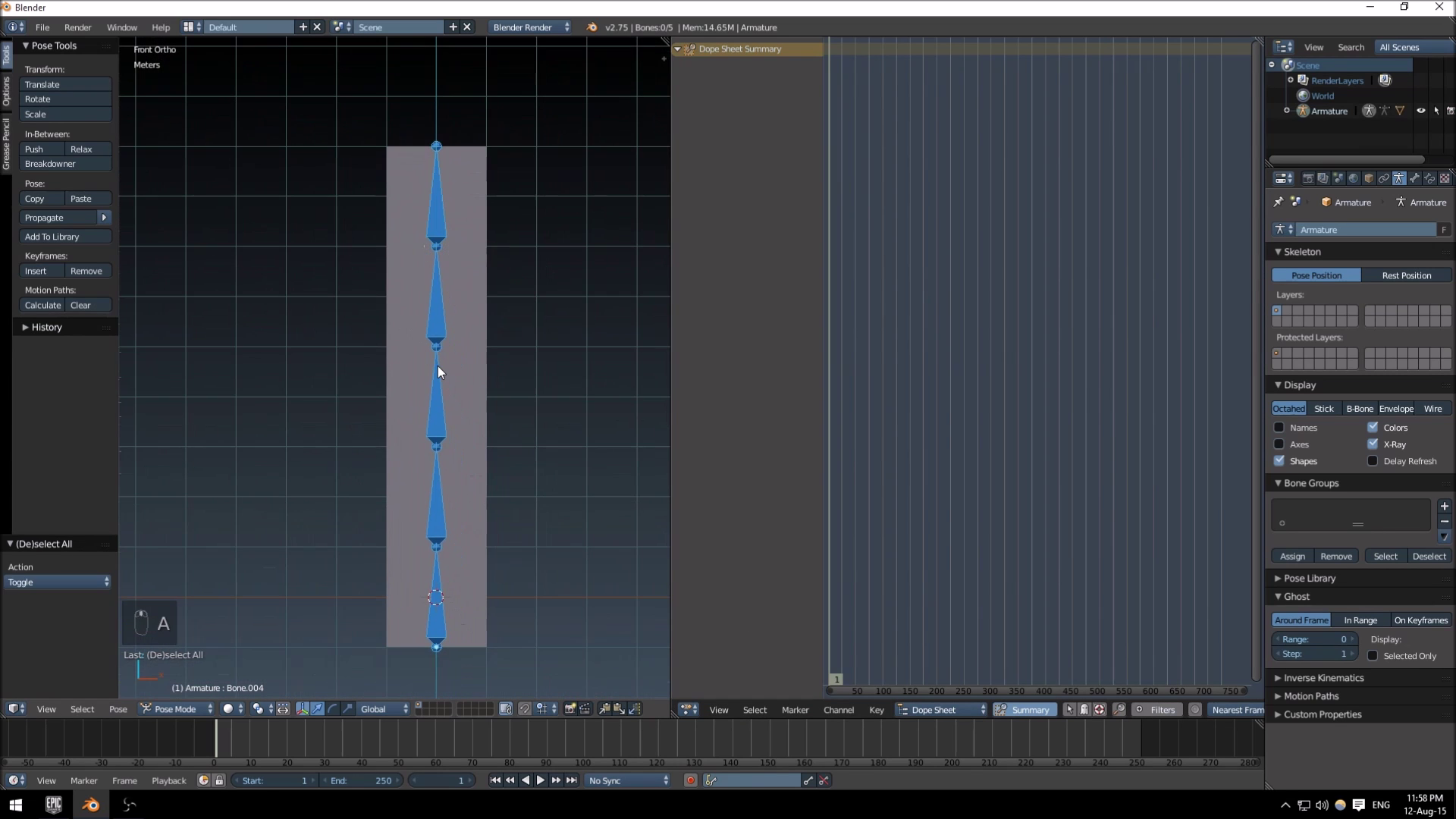
pyautogui.press('a')
pyautogui.keyDown('shift'); pyautogui.moveTo(438, 362); pyautogui.dragTo(389, 278, button='middle'); pyautogui.keyUp('shift')
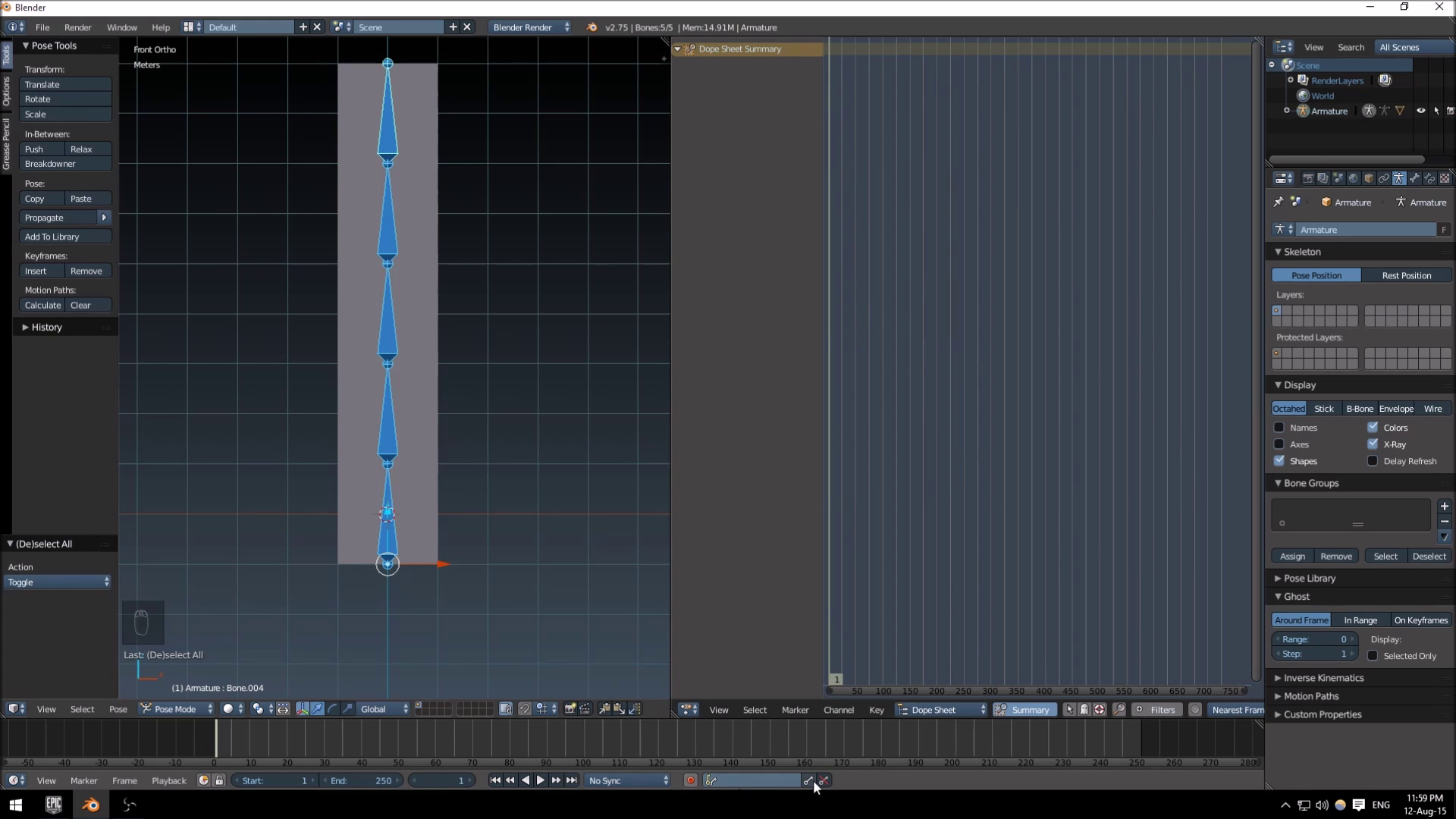
pyautogui.click(733, 780)
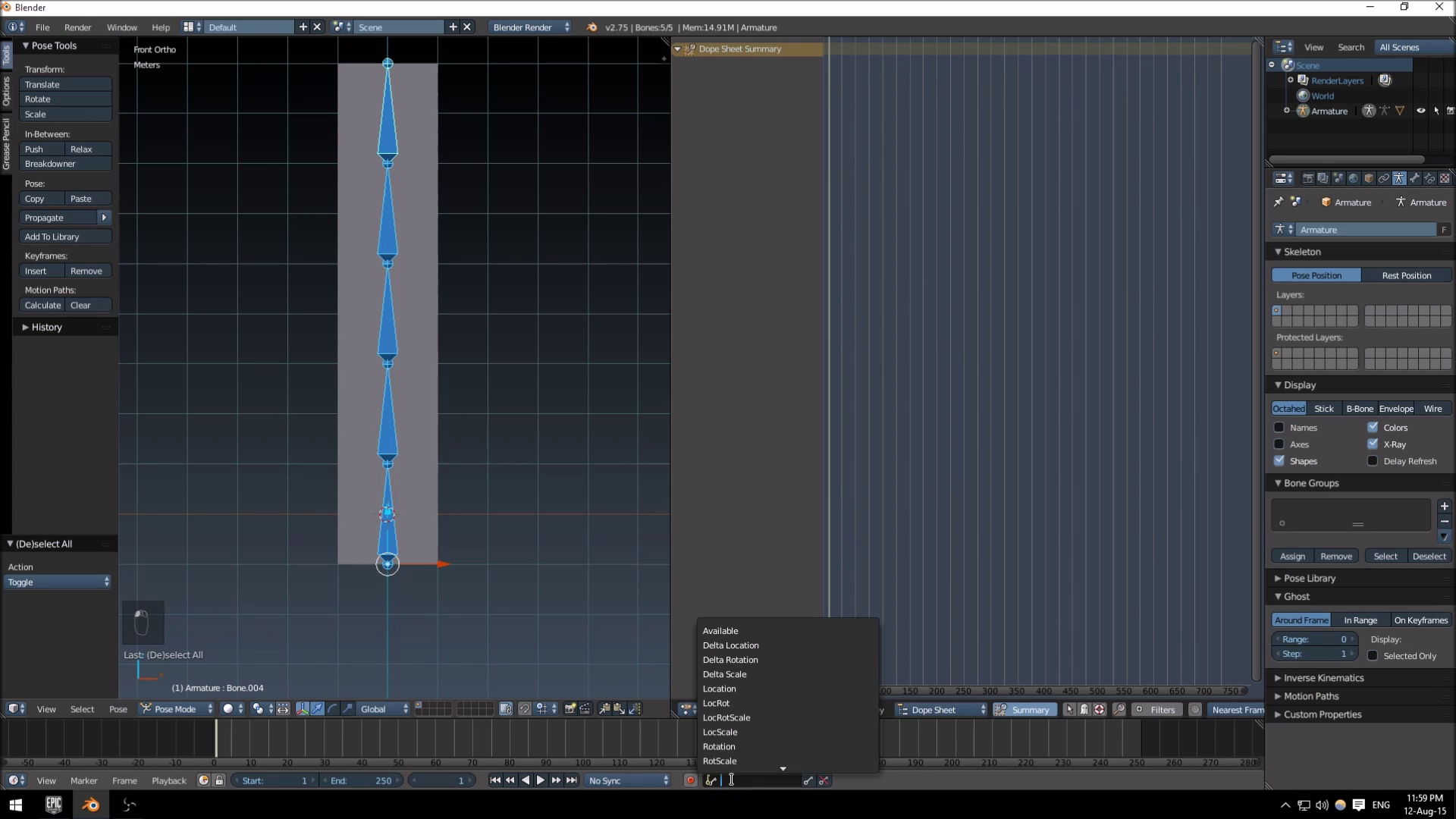
# - Choose LocRotScale as the keying set and set the current frame to 0
pyautogui.click(767, 715)
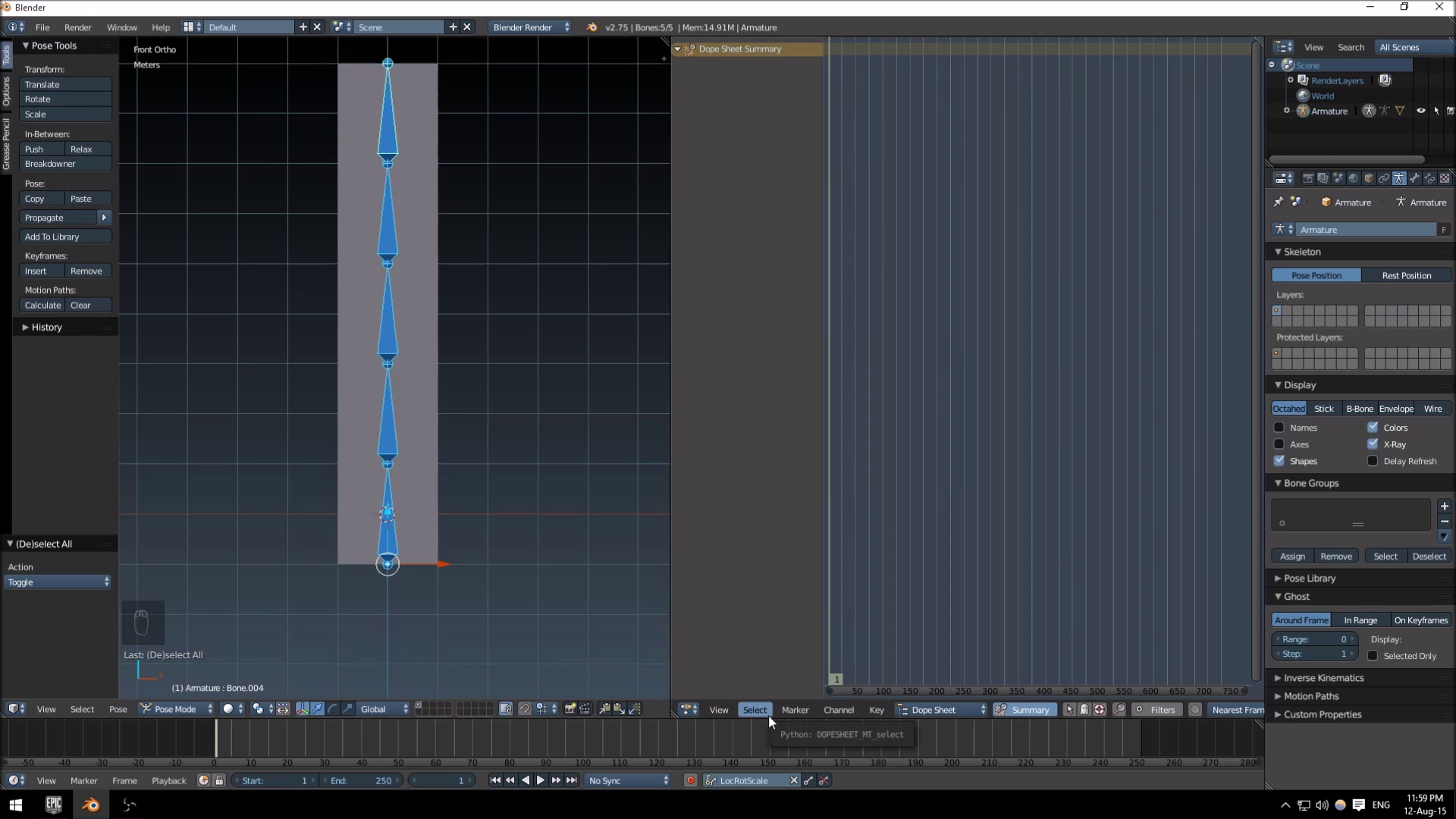
pyautogui.click(826, 639)
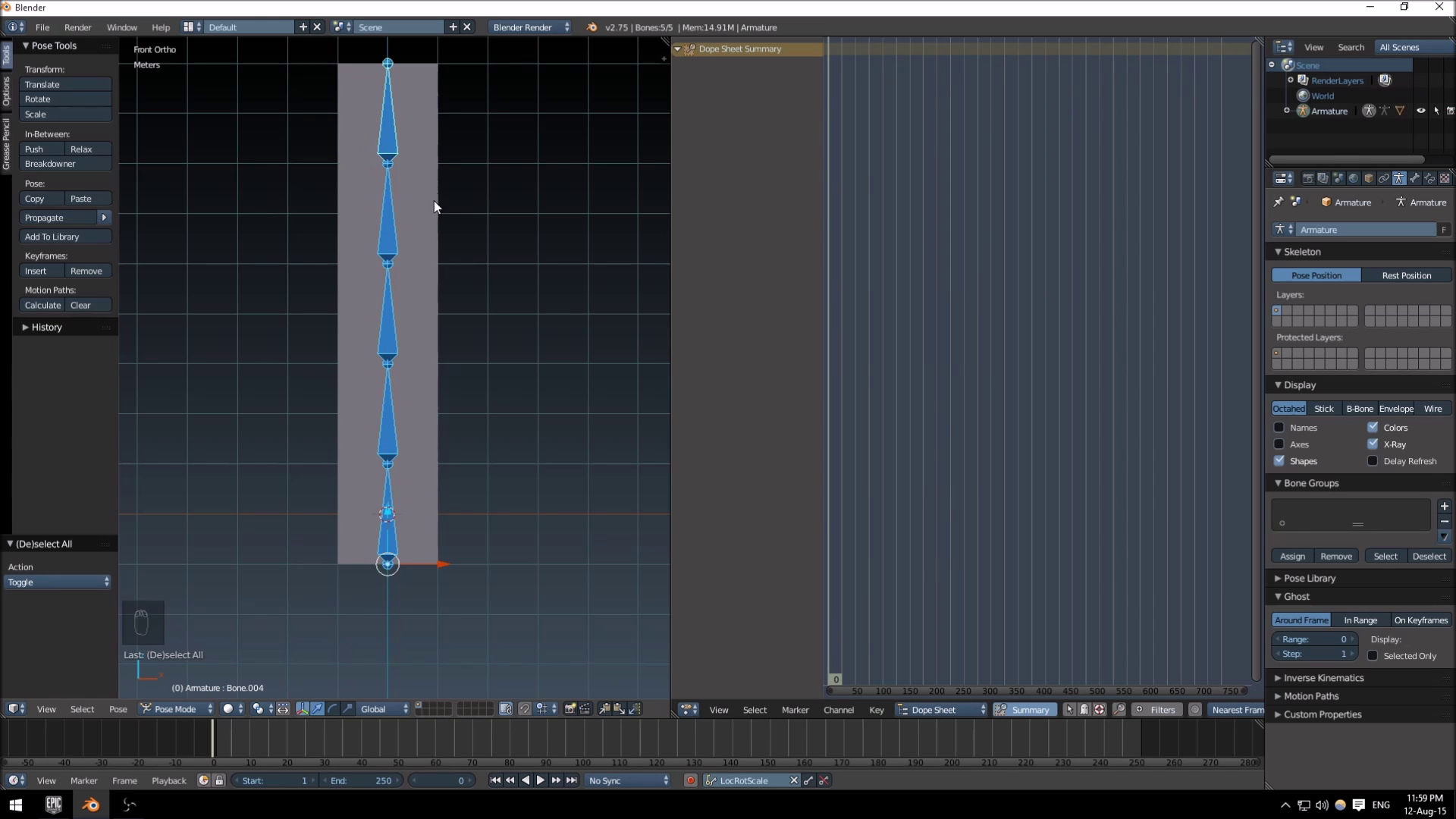
pyautogui.keyDown('shift'); pyautogui.moveTo(462, 208); pyautogui.dragTo(525, 235, button='middle'); pyautogui.keyUp('shift')
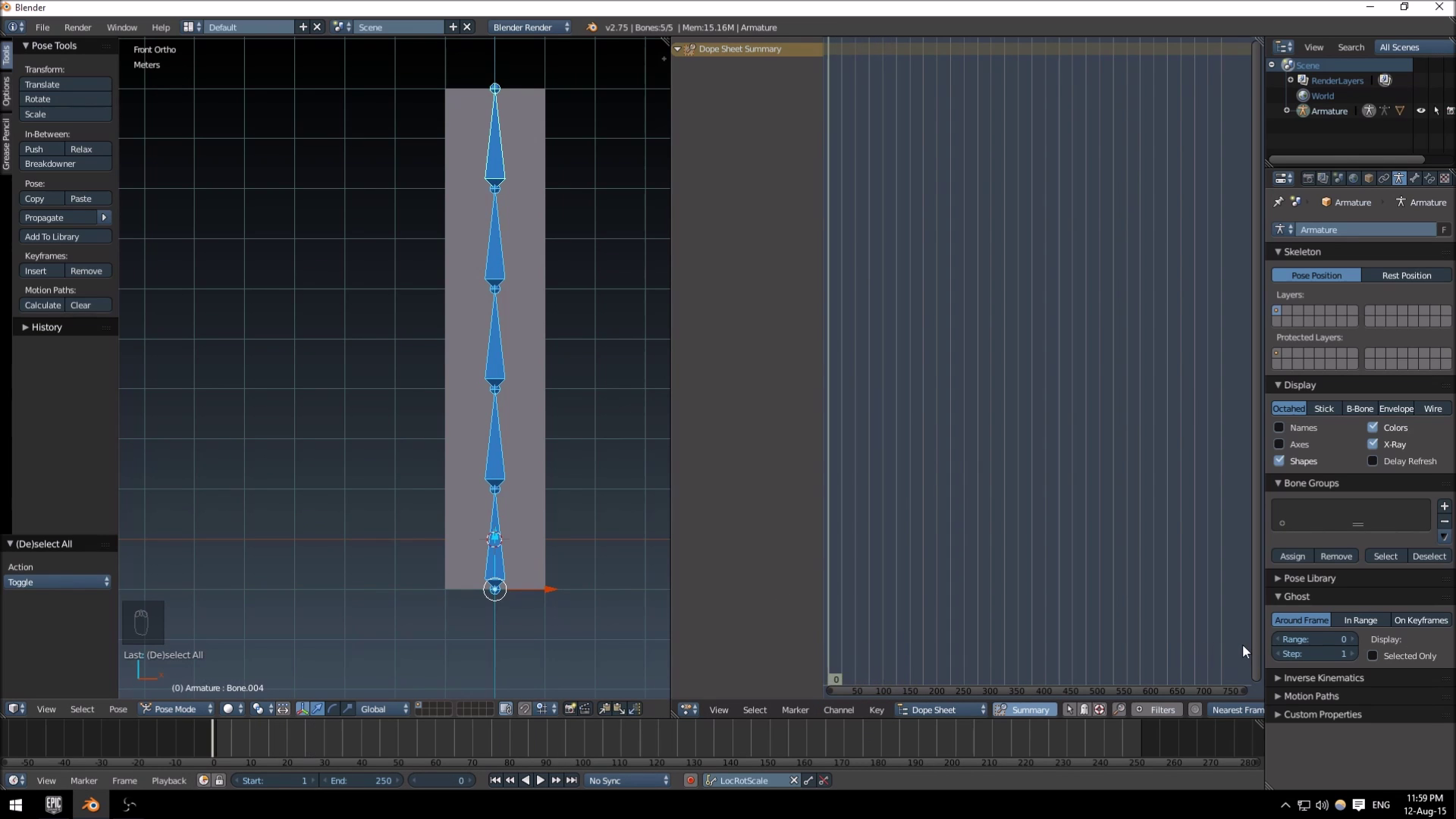
# - Insert frame-0 keyframes for all five bones, then show Render settings in a wider Properties editor
pyautogui.press('a')
pyautogui.press('a')
pyautogui.press('a')
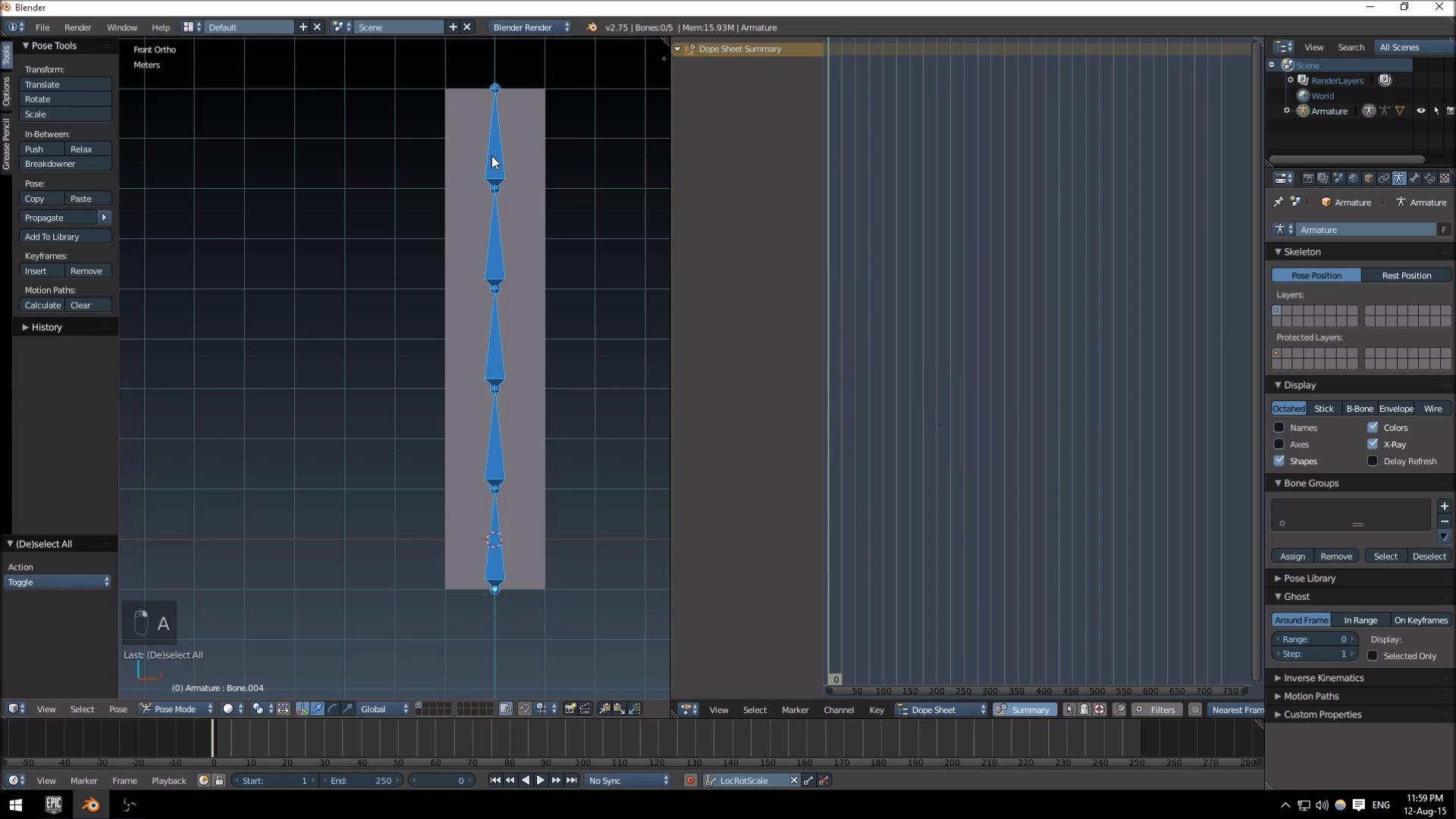
pyautogui.click(807, 781)
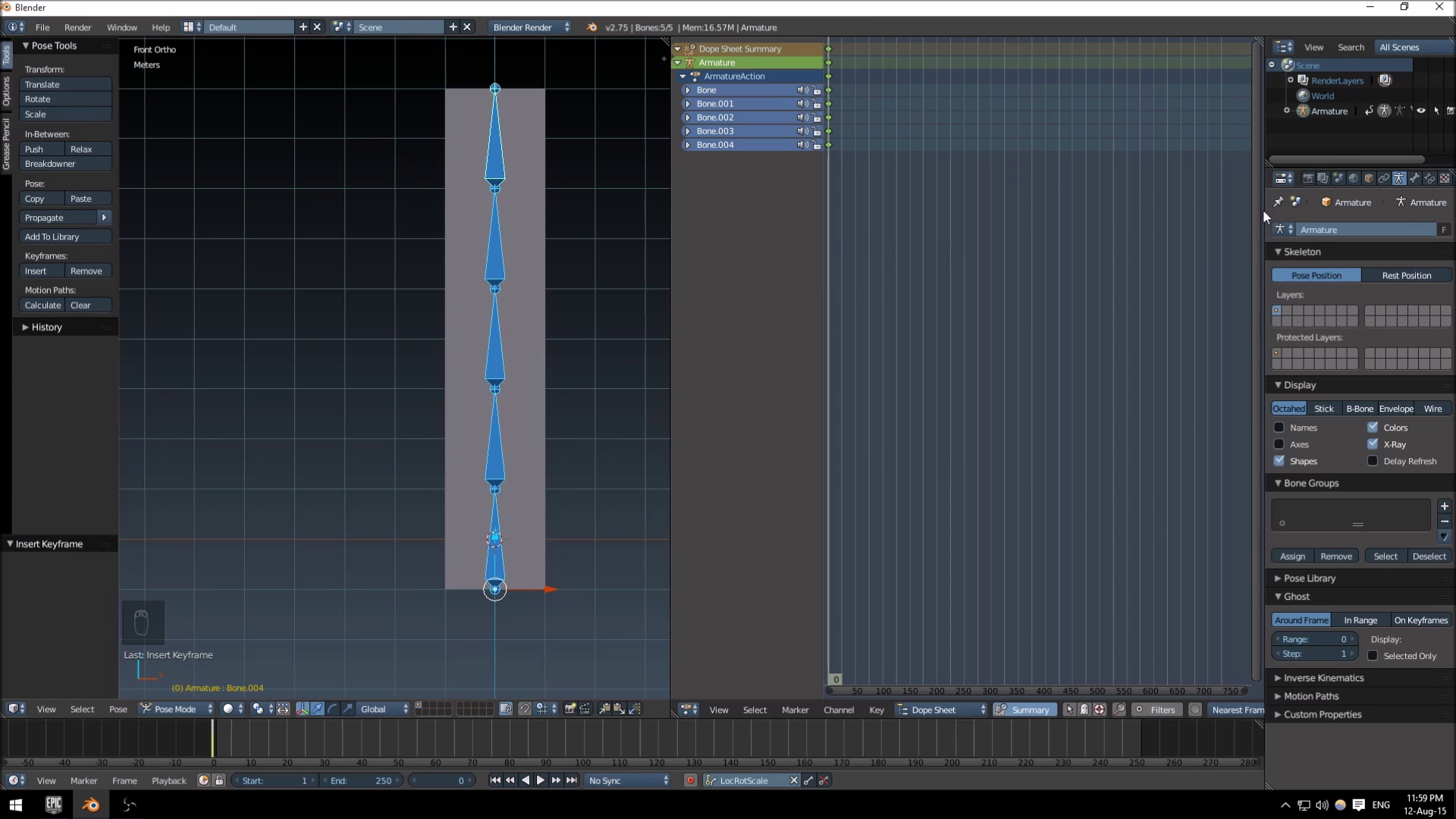
pyautogui.moveTo(1265, 210); pyautogui.dragTo(1235, 210)
pyautogui.click(1277, 179)
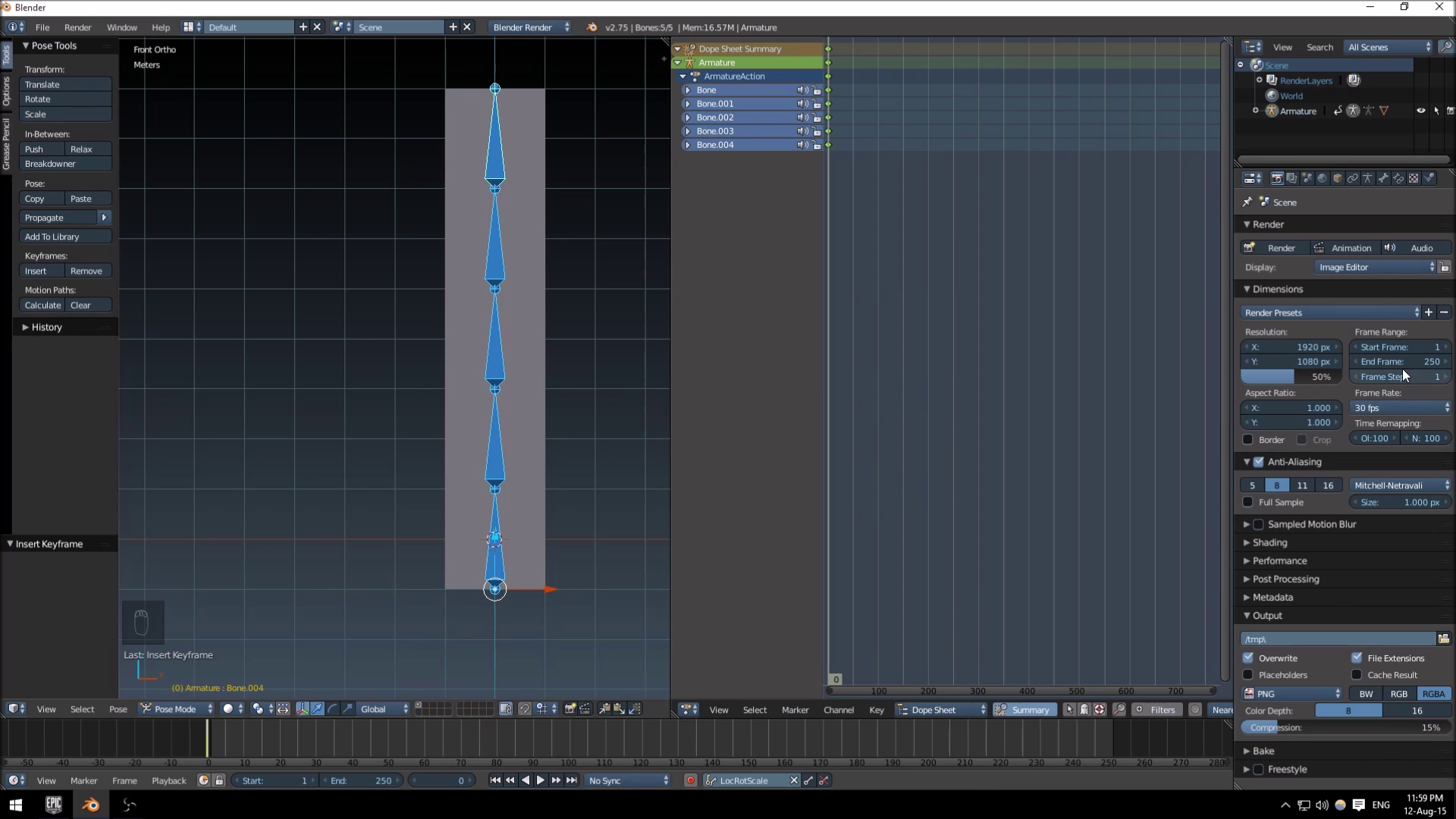
# - Bring back the Armature settings and scrub the current frame forward from 0 toward 31
pyautogui.click(1370, 179)
pyautogui.click(1378, 179)
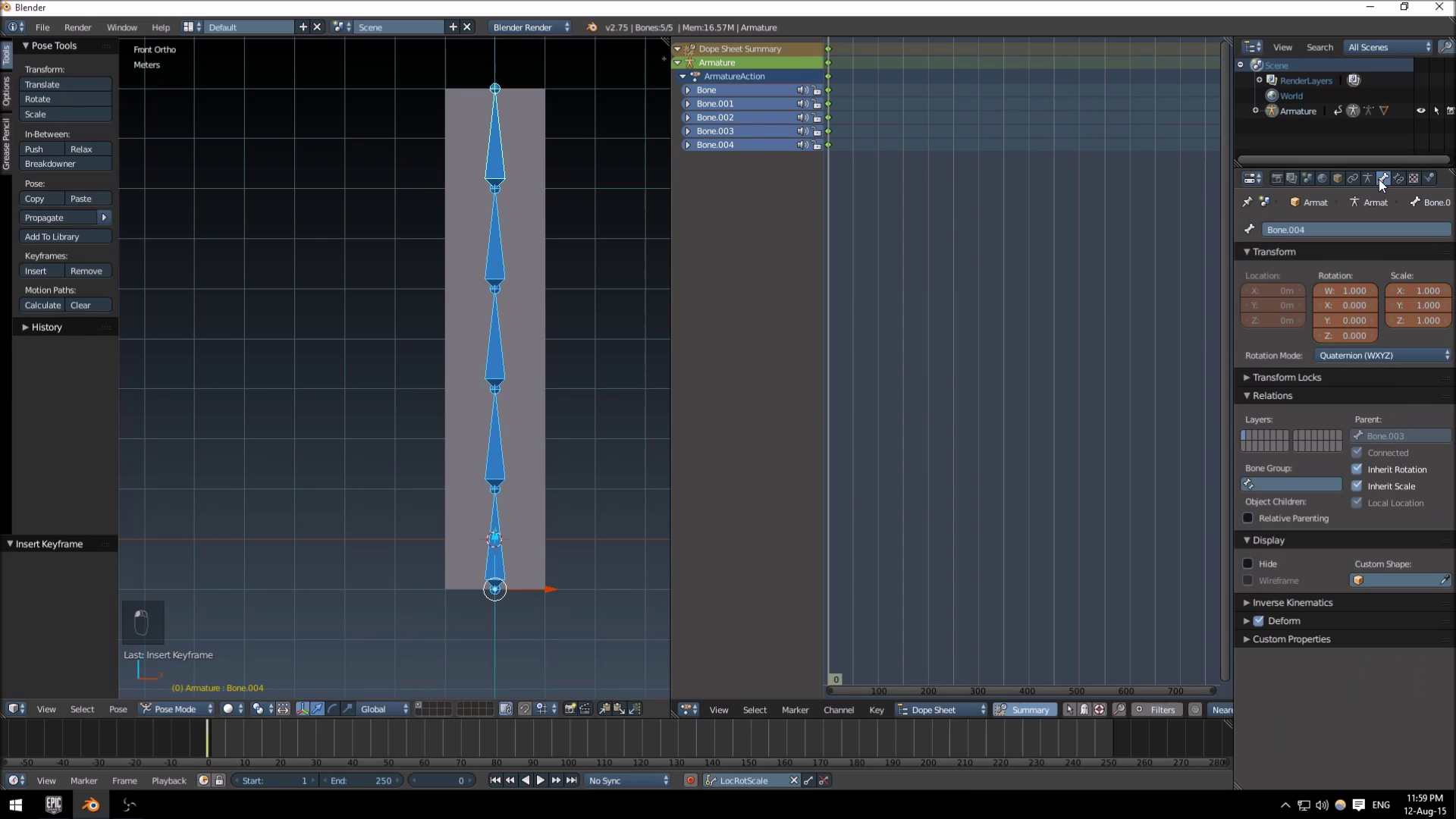
pyautogui.click(1368, 179)
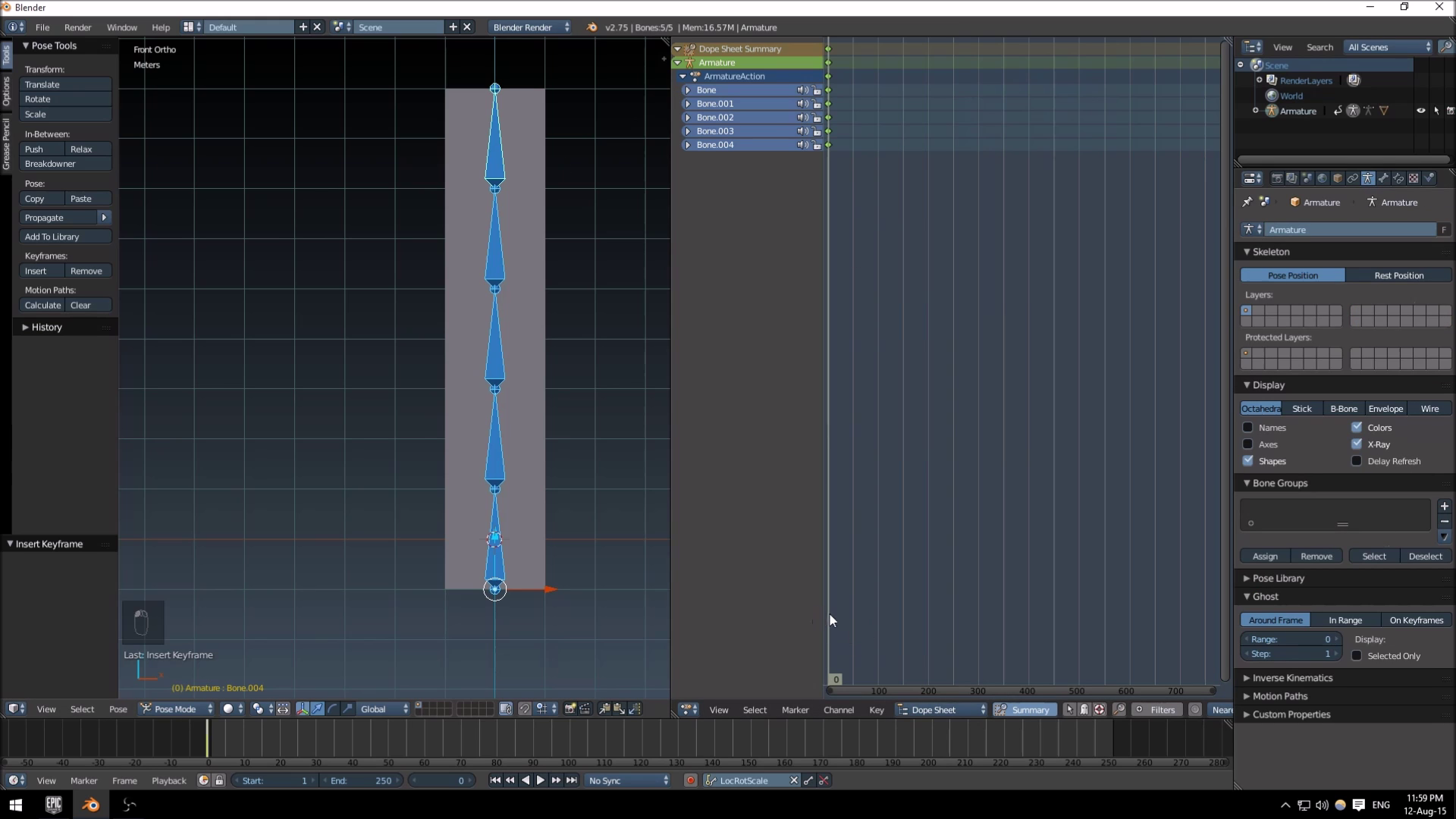
pyautogui.moveTo(838, 498); pyautogui.dragTo(827, 497)
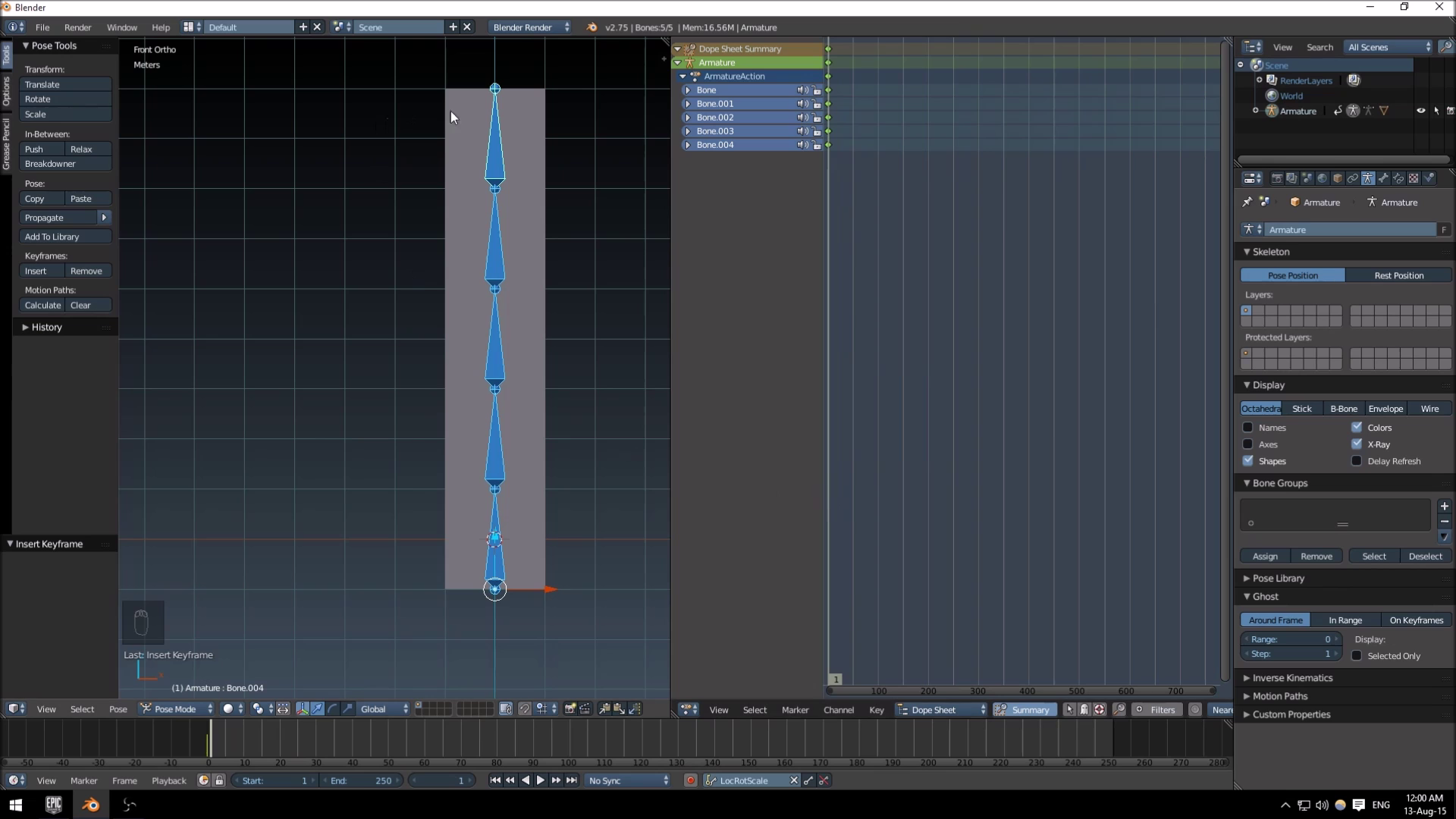
pyautogui.moveTo(828, 592); pyautogui.dragTo(842, 561)
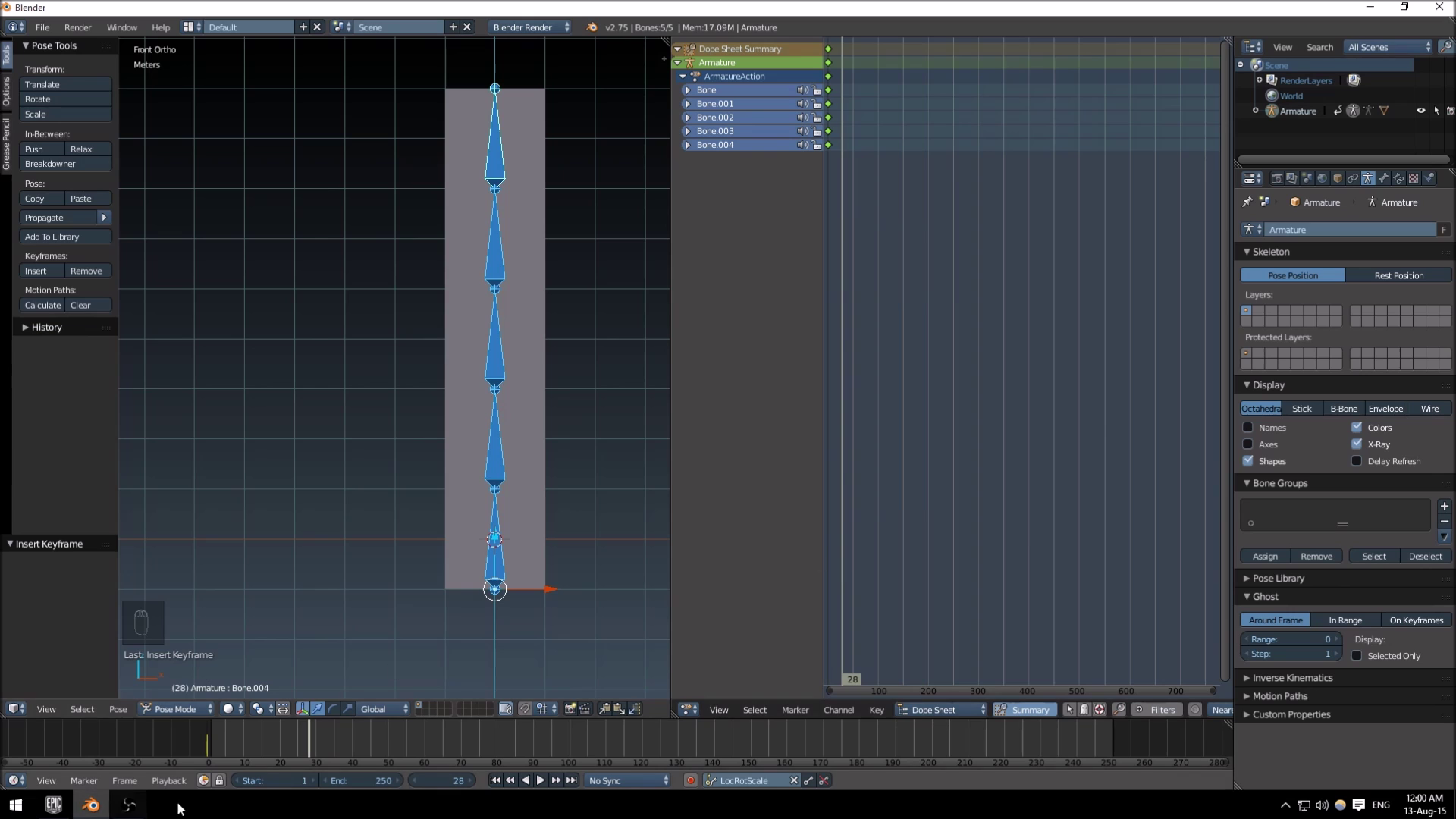
# - Scrub the playhead, then step the current frame forward to 30
pyautogui.click(851, 436)
pyautogui.moveTo(853, 435)
pyautogui.mouseDown()
pyautogui.moveTo(893, 433)
pyautogui.moveTo(881, 428)
pyautogui.moveTo(859, 455)
pyautogui.mouseUp()
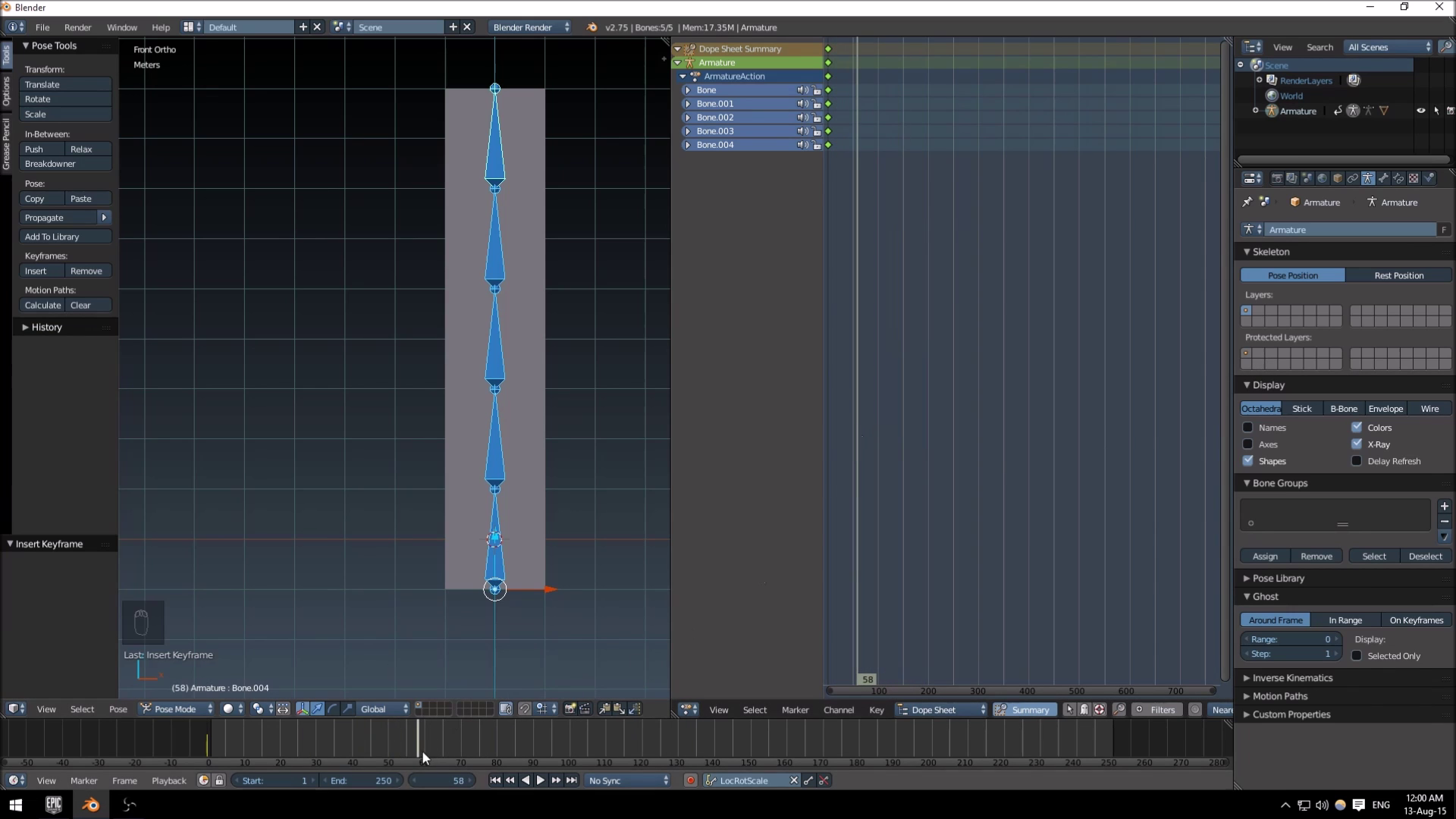
pyautogui.moveTo(421, 750); pyautogui.dragTo(311, 748)
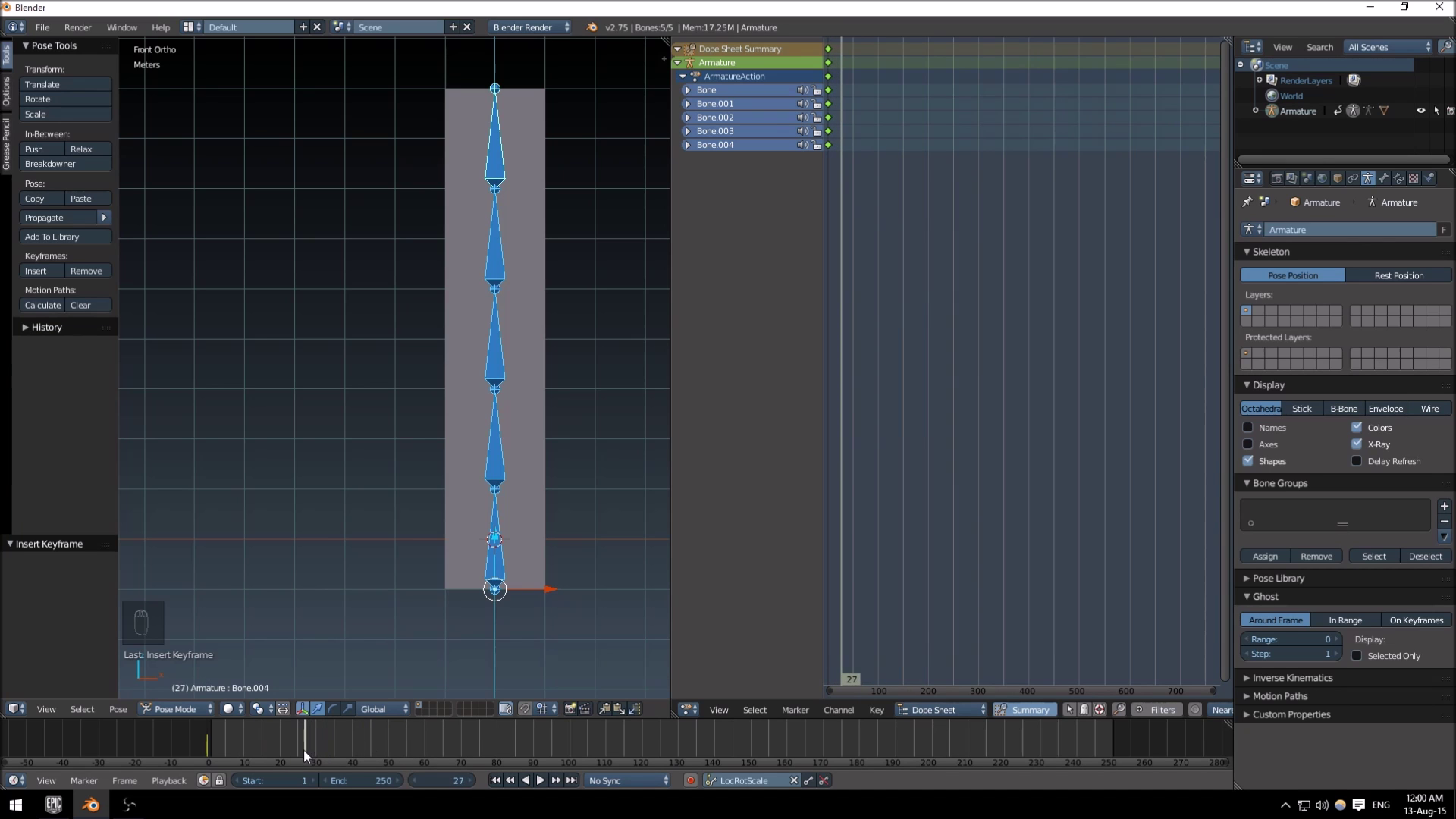
pyautogui.click(471, 781)
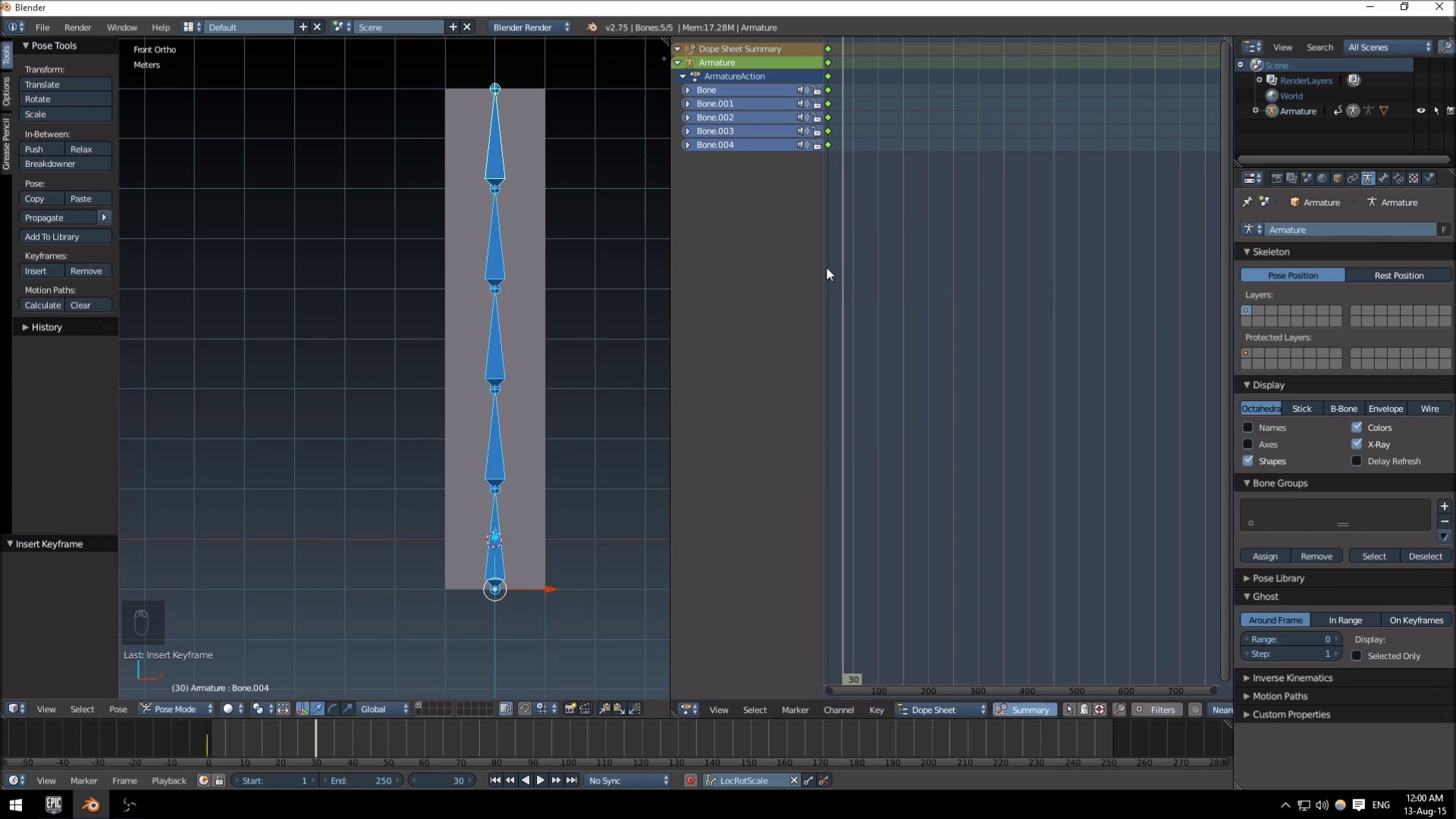
# - Rotate Bone.001 near the bottom of the chain to start bending the box
pyautogui.rightClick(514, 149)
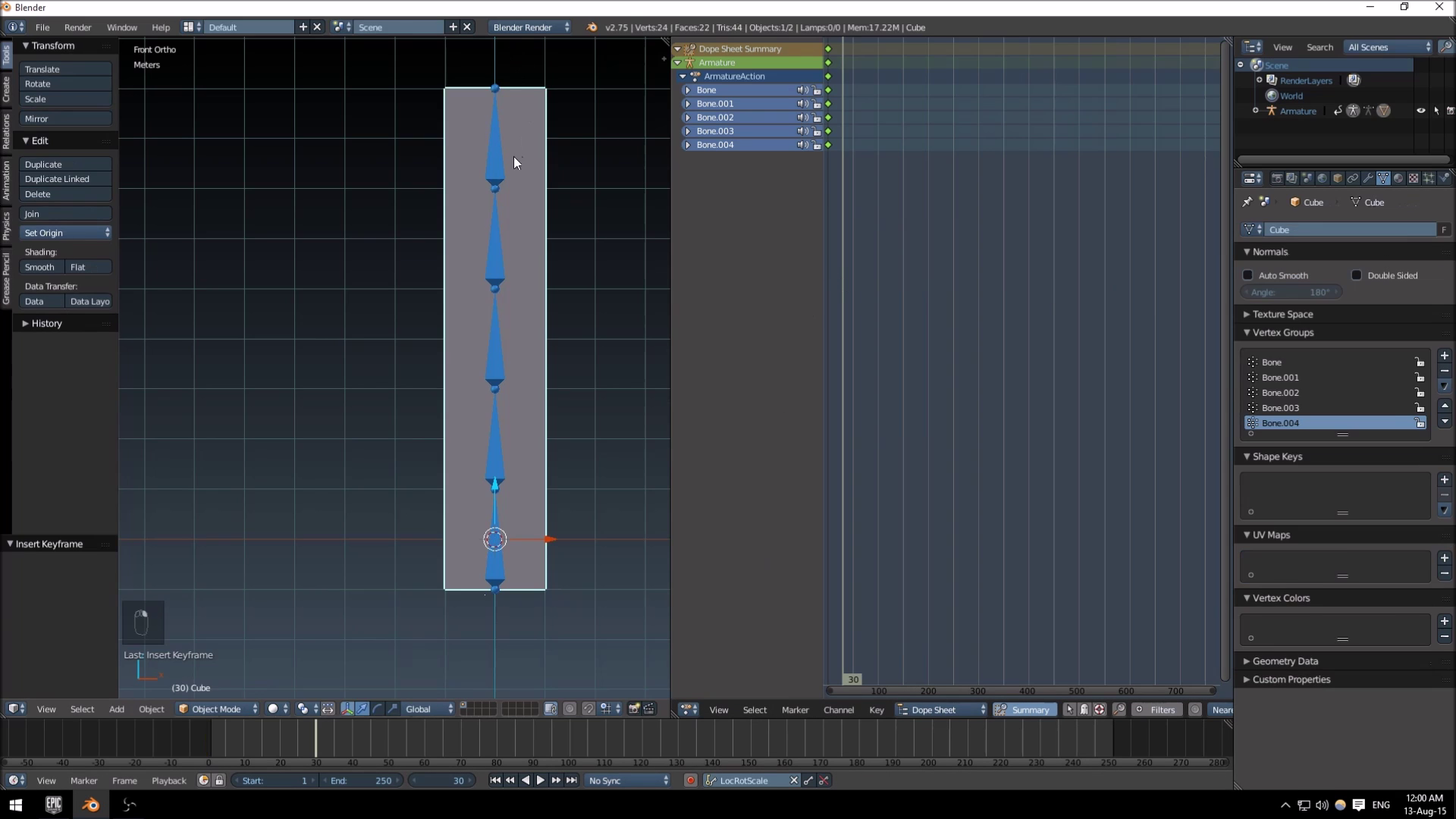
pyautogui.rightClick(499, 150)
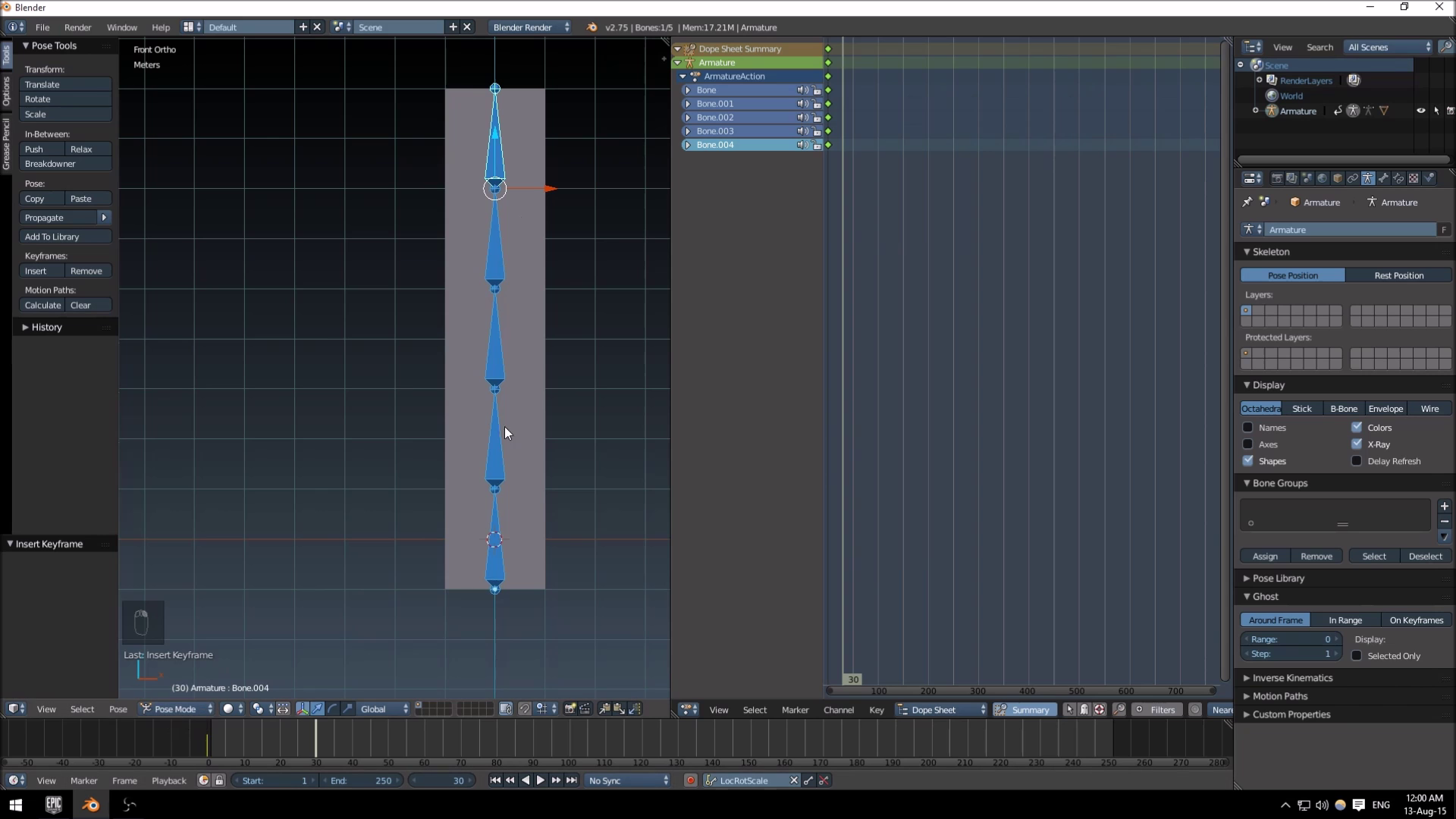
pyautogui.rightClick(502, 454)
pyautogui.press('r')
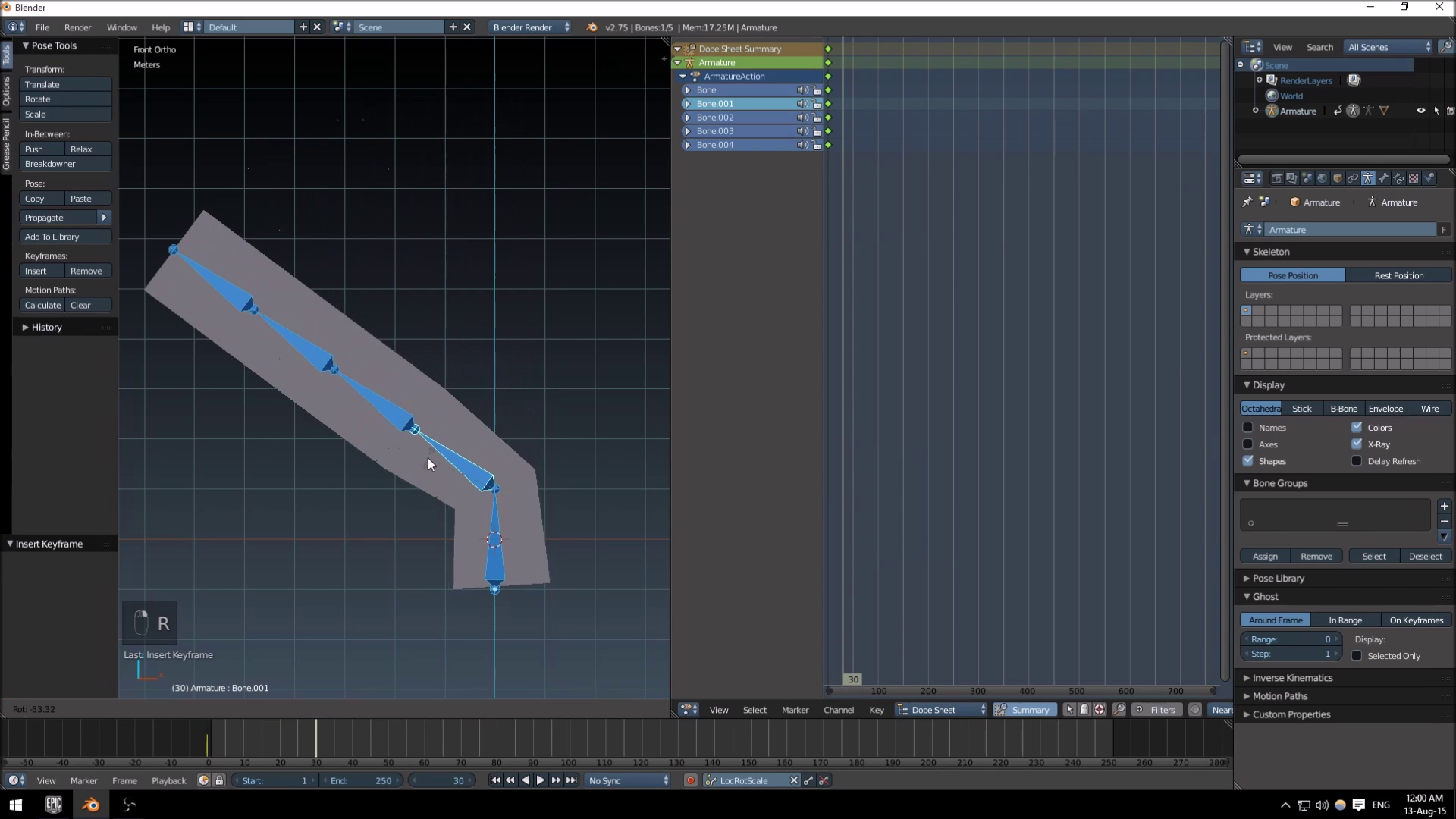
pyautogui.click(469, 432)
pyautogui.keyDown('shift'); pyautogui.moveTo(555, 243); pyautogui.dragTo(678, 236, button='middle'); pyautogui.keyUp('shift')
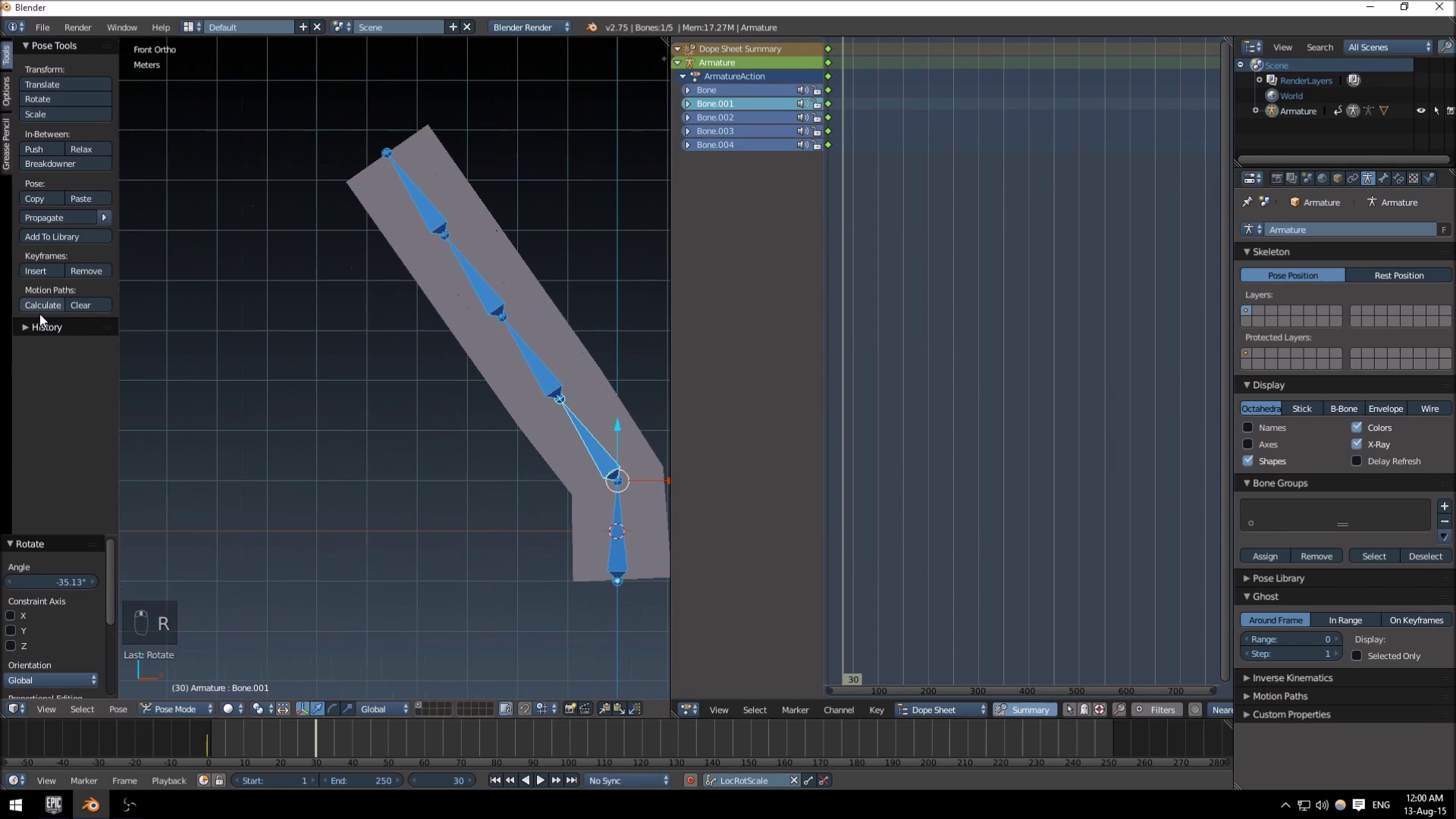
pyautogui.rightClick(509, 350)
pyautogui.press('r')
pyautogui.rightClick(531, 351)
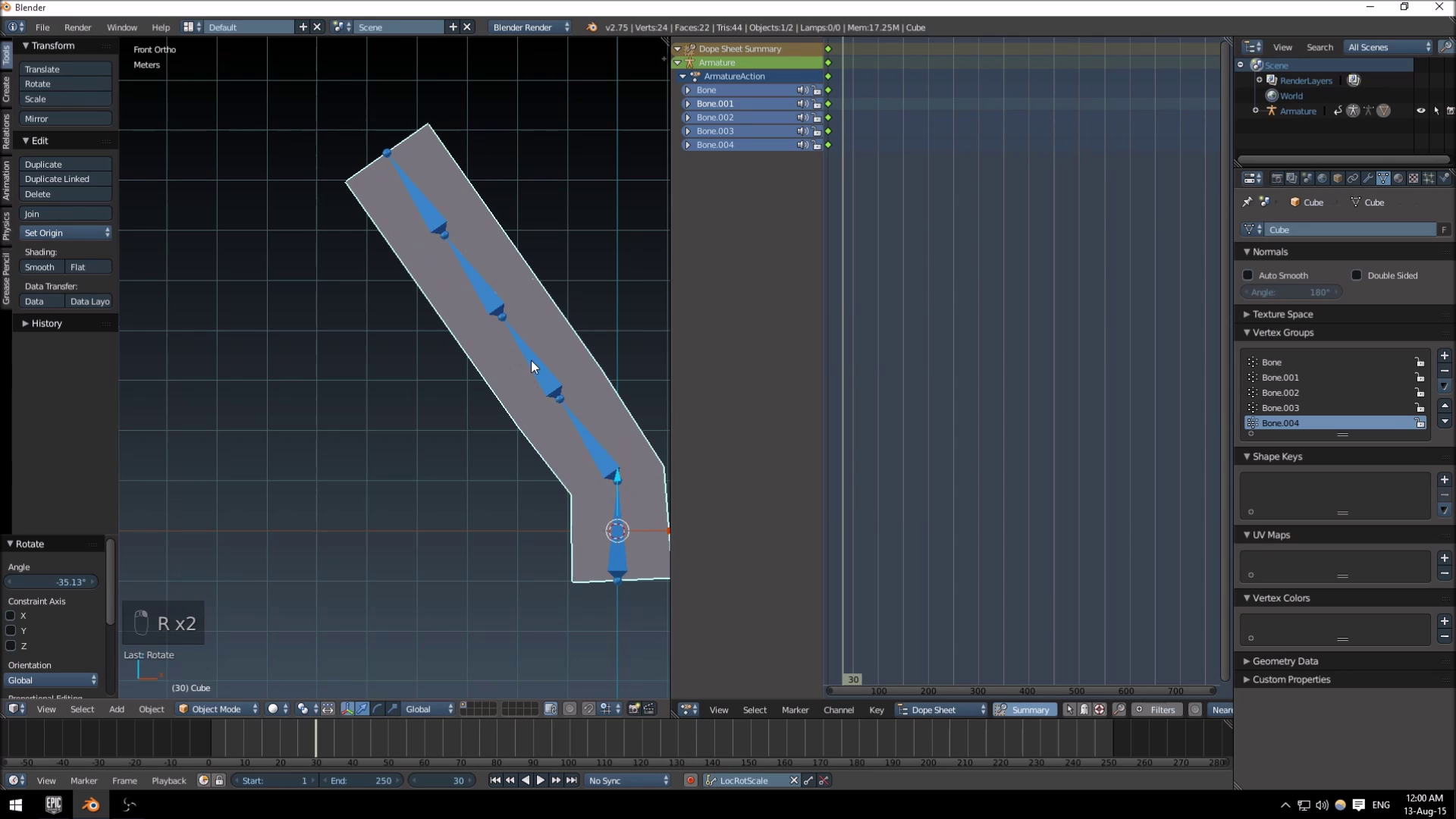
# - Rotate Bone.003 and the top Bone.004 to curve the column into an arc
pyautogui.rightClick(532, 361)
pyautogui.press('r')
pyautogui.click(450, 357)
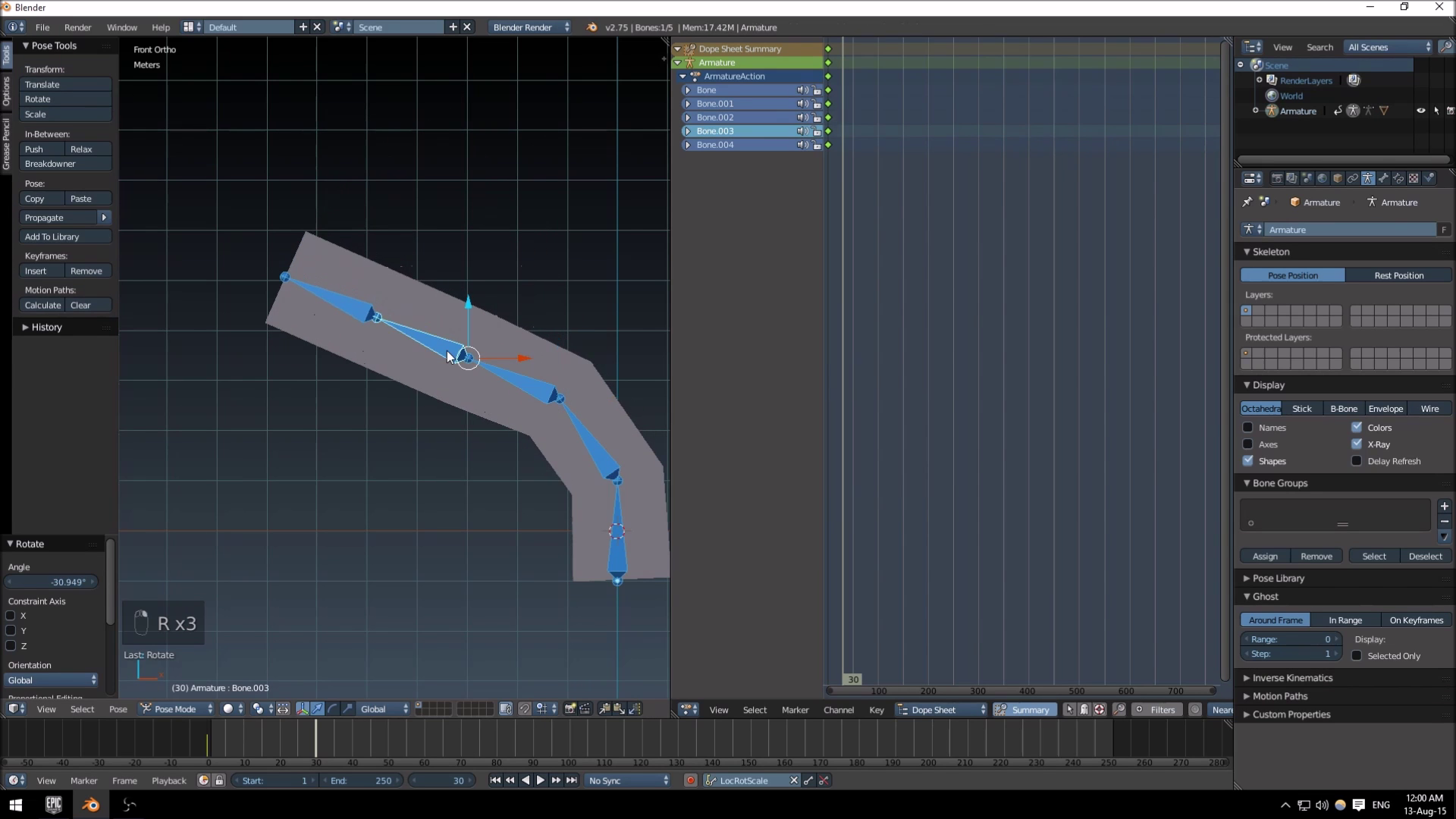
pyautogui.press('r')
pyautogui.click(434, 361)
pyautogui.rightClick(334, 355)
pyautogui.press('r')
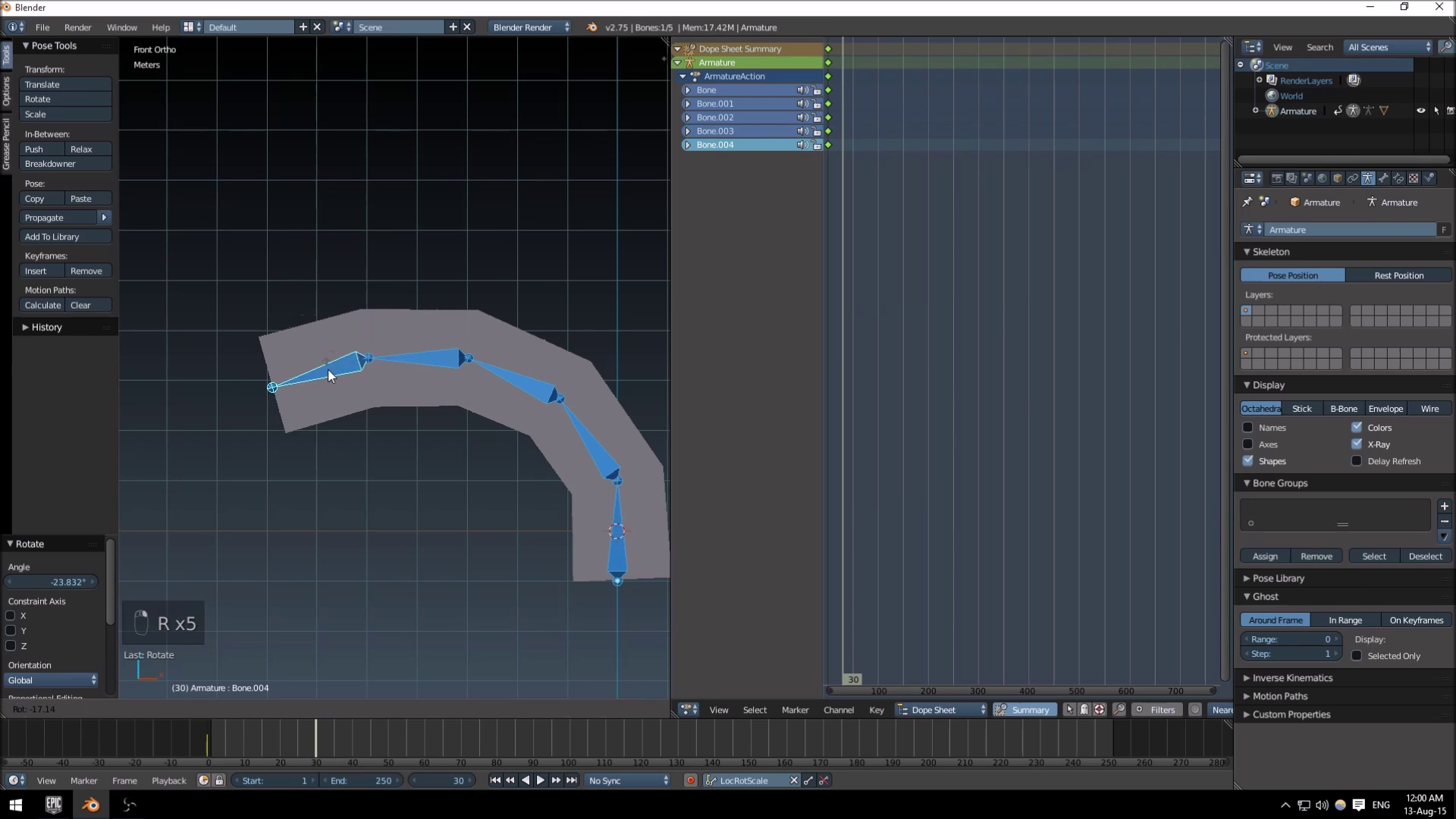
pyautogui.click(356, 379)
pyautogui.keyDown('ctrl'); pyautogui.scroll(-4, 362, 381); pyautogui.keyUp('ctrl')
pyautogui.keyDown('shift'); pyautogui.scroll(1, 315, 339); pyautogui.keyUp('shift')
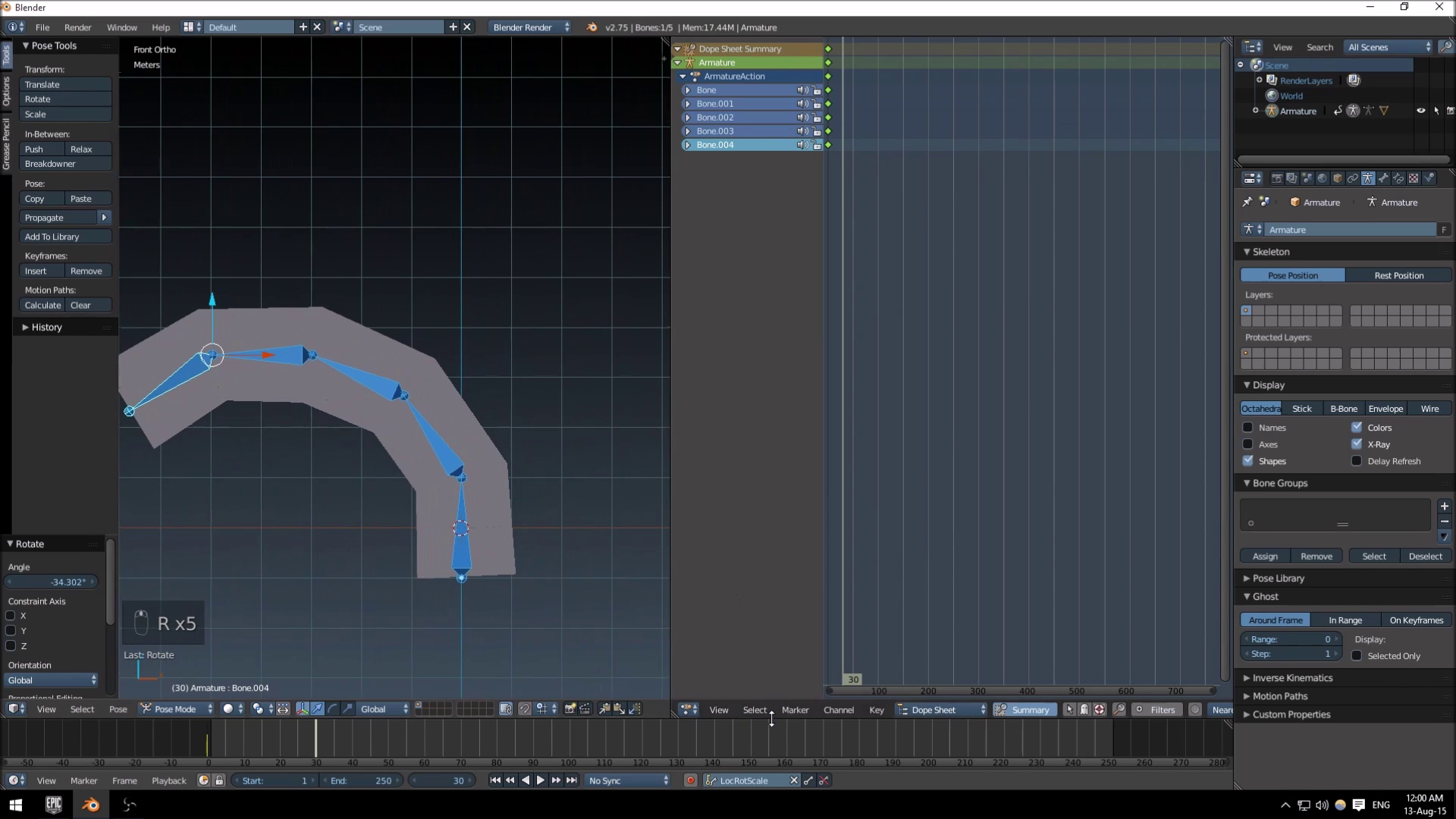
# - Keyframe all five bones at frame 30, then scrub back to frame 0
pyautogui.press('a')
pyautogui.press('a')
pyautogui.press('a')
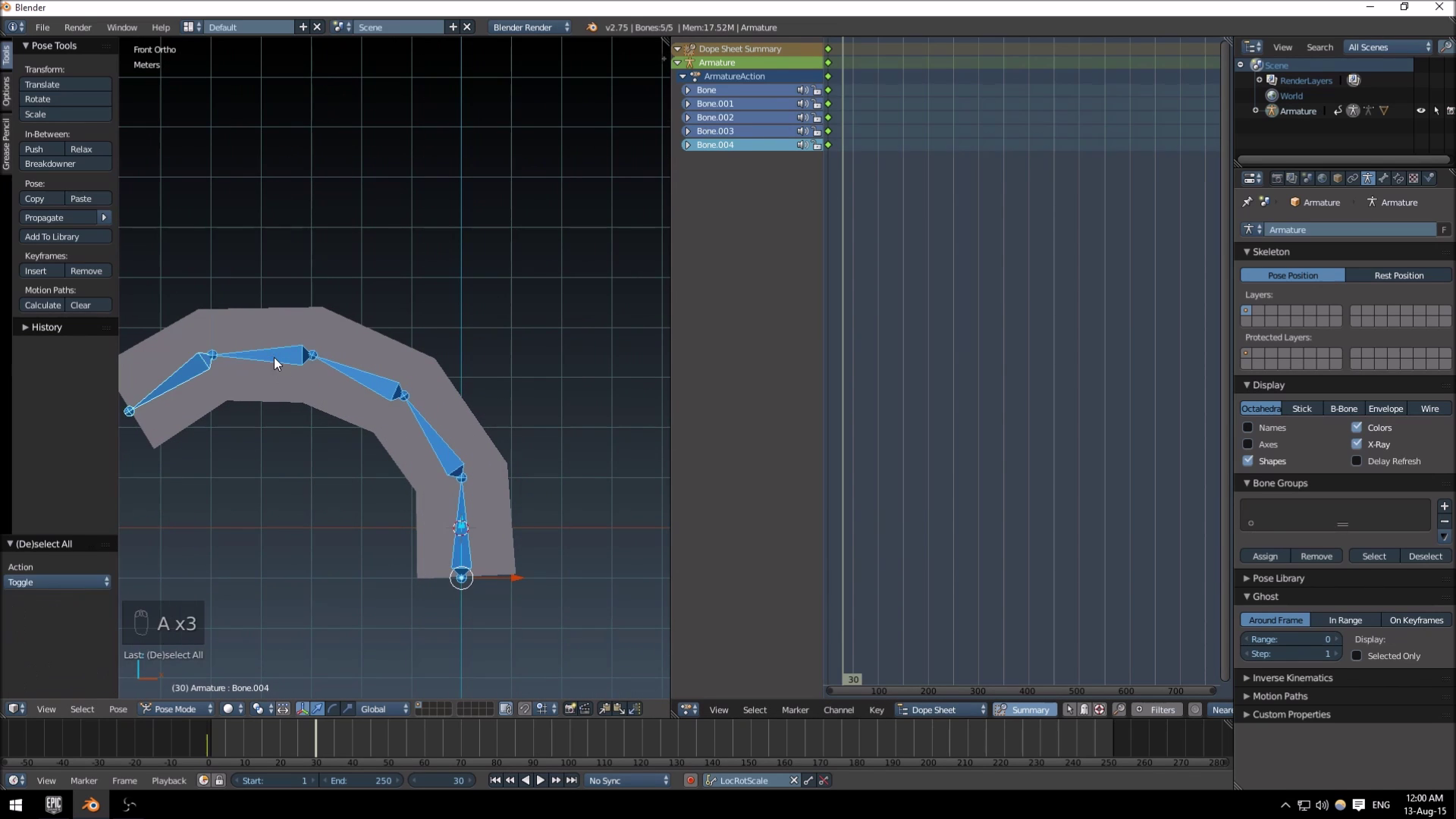
pyautogui.click(811, 780)
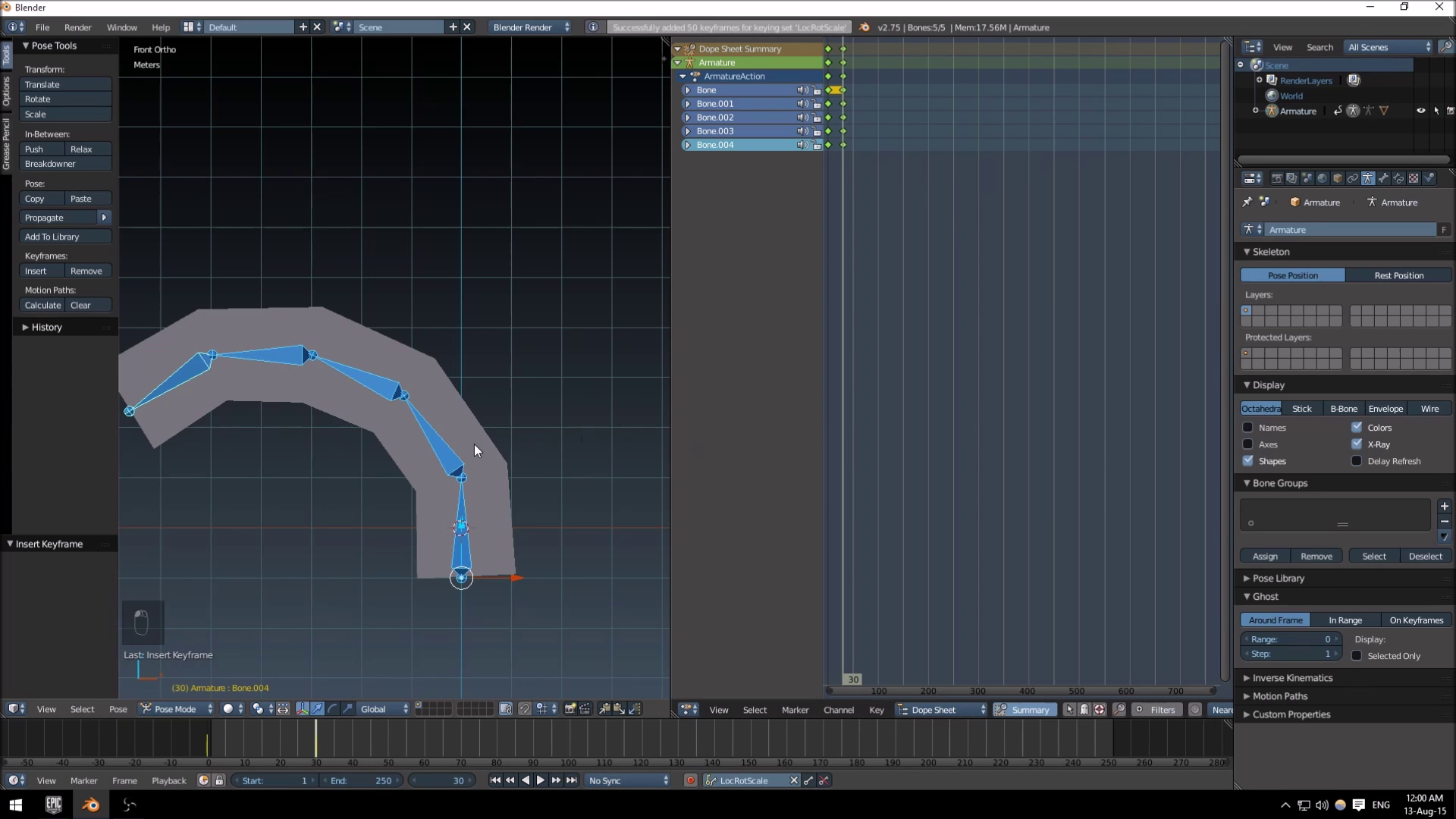
pyautogui.keyDown('shift'); pyautogui.moveTo(475, 444); pyautogui.dragTo(462, 448, button='middle'); pyautogui.keyUp('shift')
pyautogui.moveTo(849, 359)
pyautogui.mouseDown()
pyautogui.moveTo(828, 370)
pyautogui.moveTo(845, 380)
pyautogui.mouseUp()
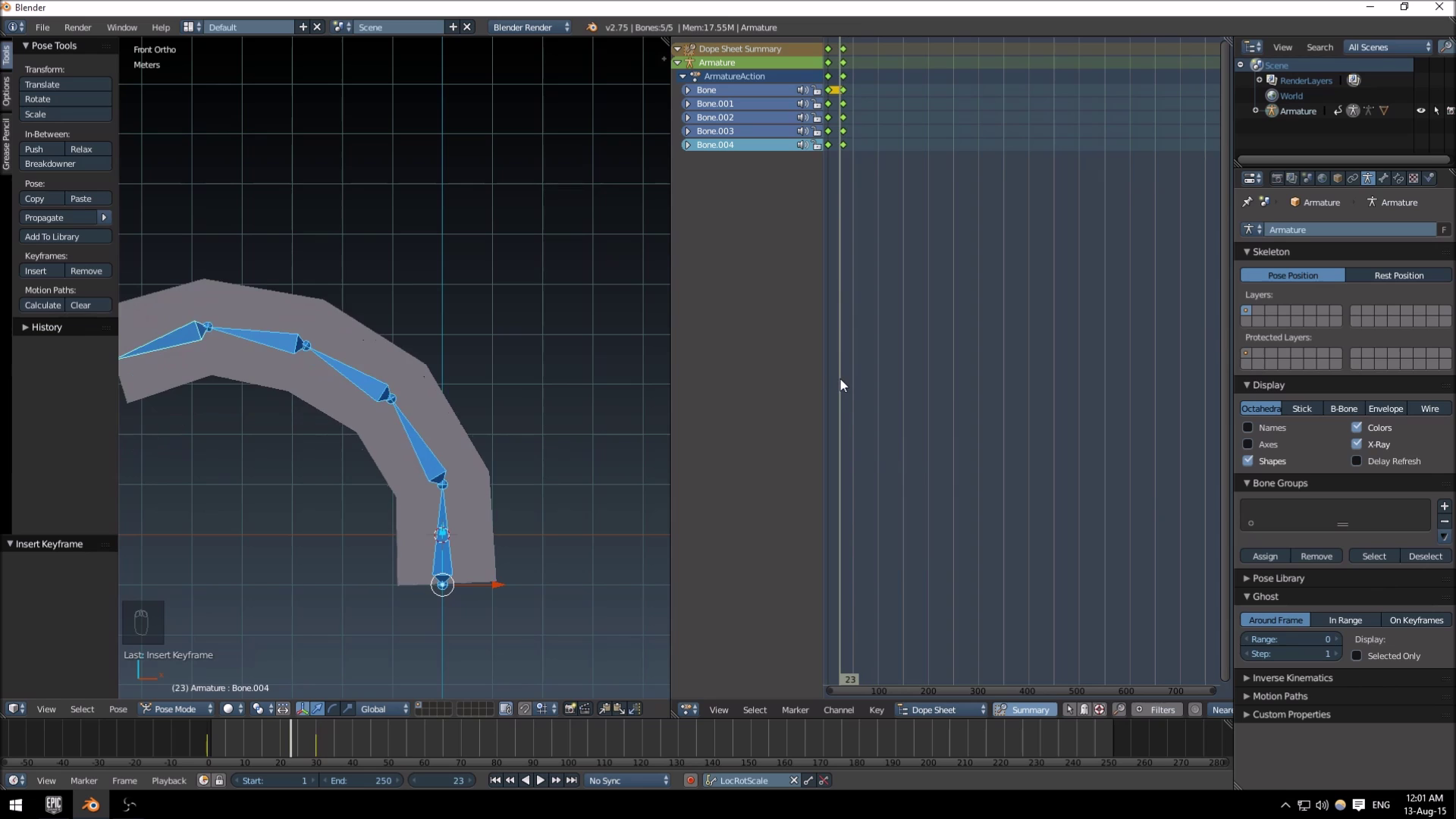
# - At frame 29, rotate Bone.001 and Bone.002 to bend the chain the other way
pyautogui.moveTo(847, 386); pyautogui.dragTo(828, 379)
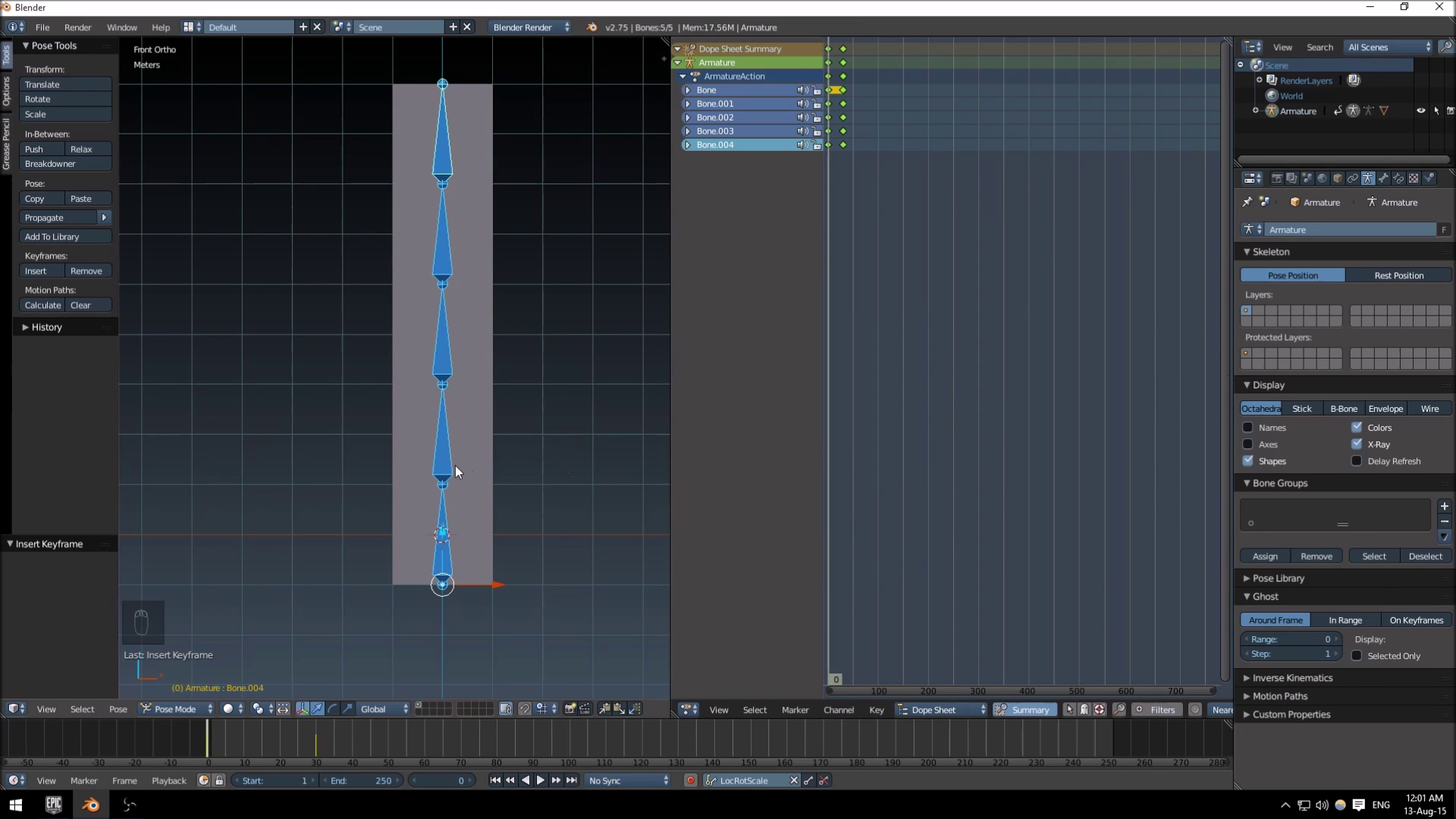
pyautogui.moveTo(835, 351); pyautogui.dragTo(844, 351)
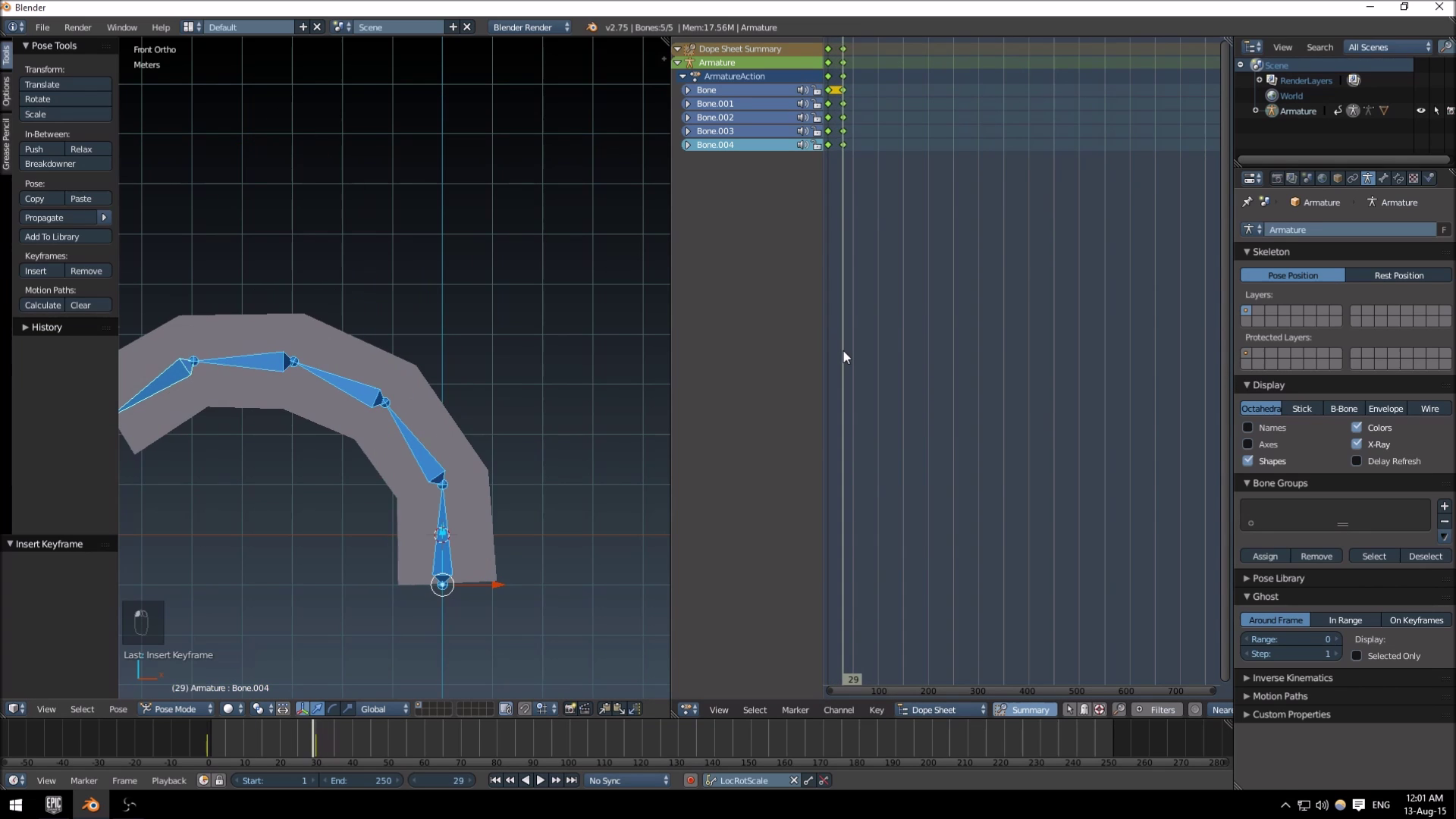
pyautogui.rightClick(413, 446)
pyautogui.press('r')
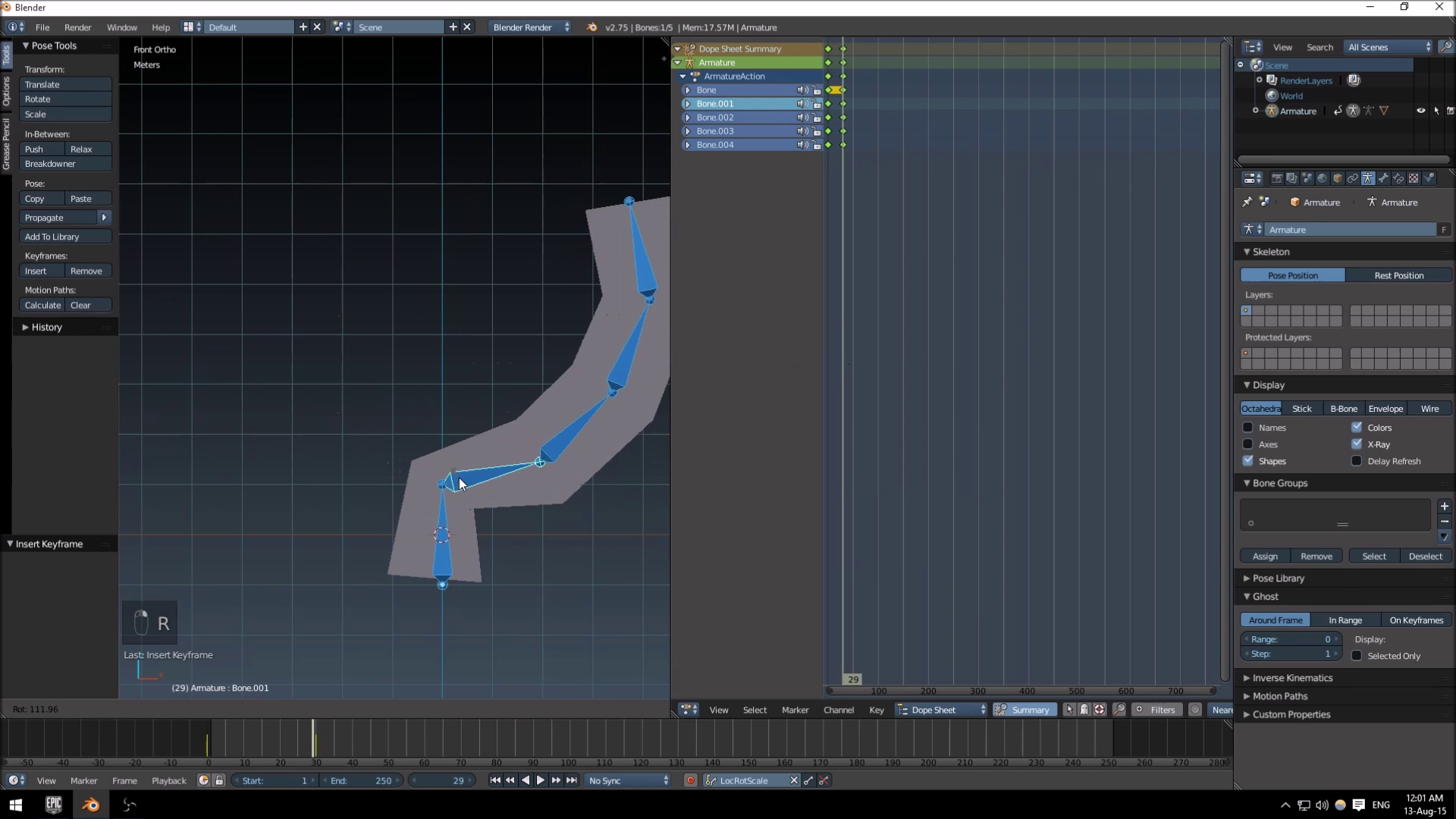
pyautogui.click(455, 463)
pyautogui.rightClick(491, 336)
pyautogui.rightClick(491, 335)
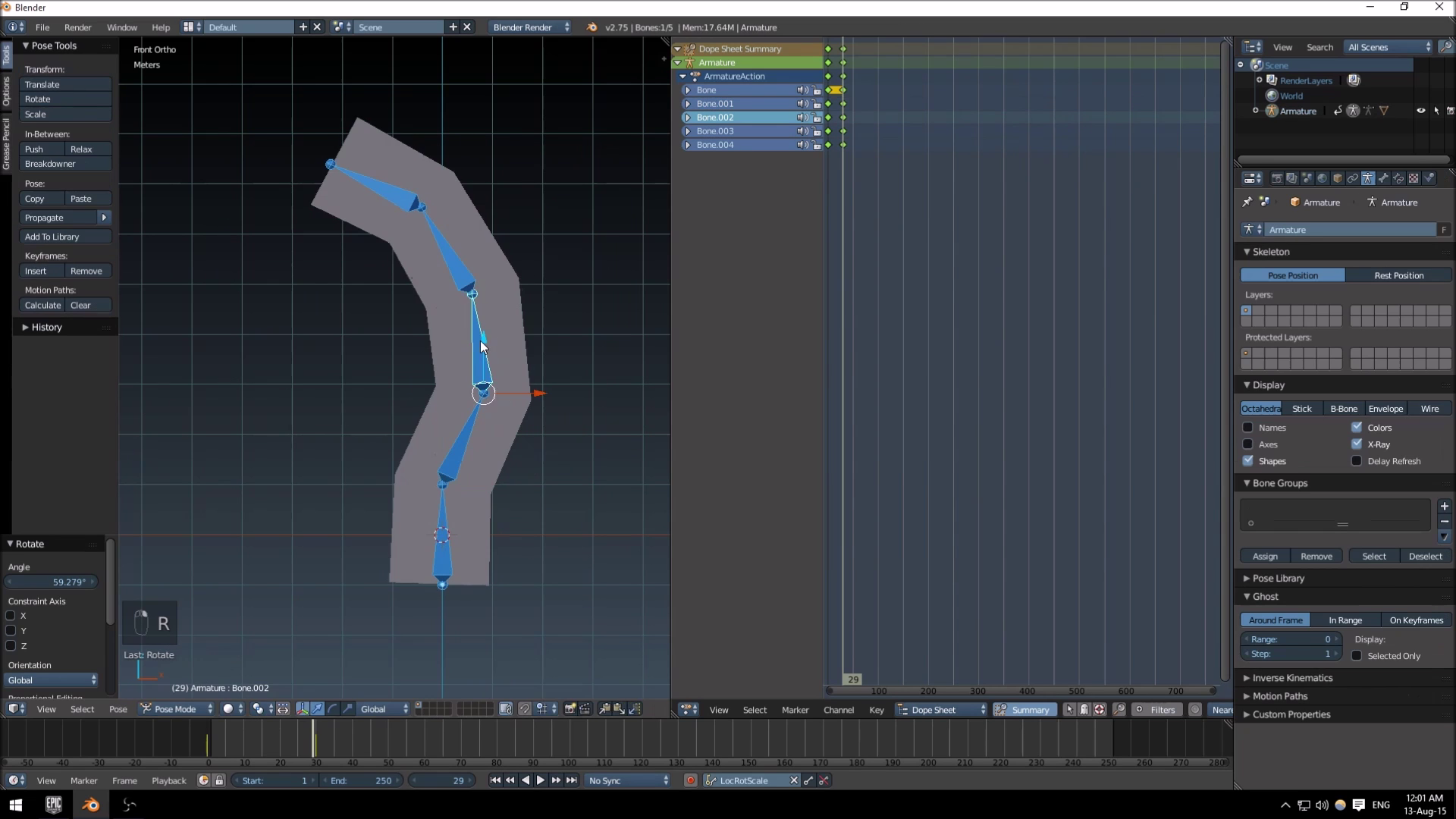
pyautogui.press('r')
pyautogui.click(546, 364)
# - Rotate Bone.003 and the top Bone.004 to finish the reversed curve
pyautogui.rightClick(570, 326)
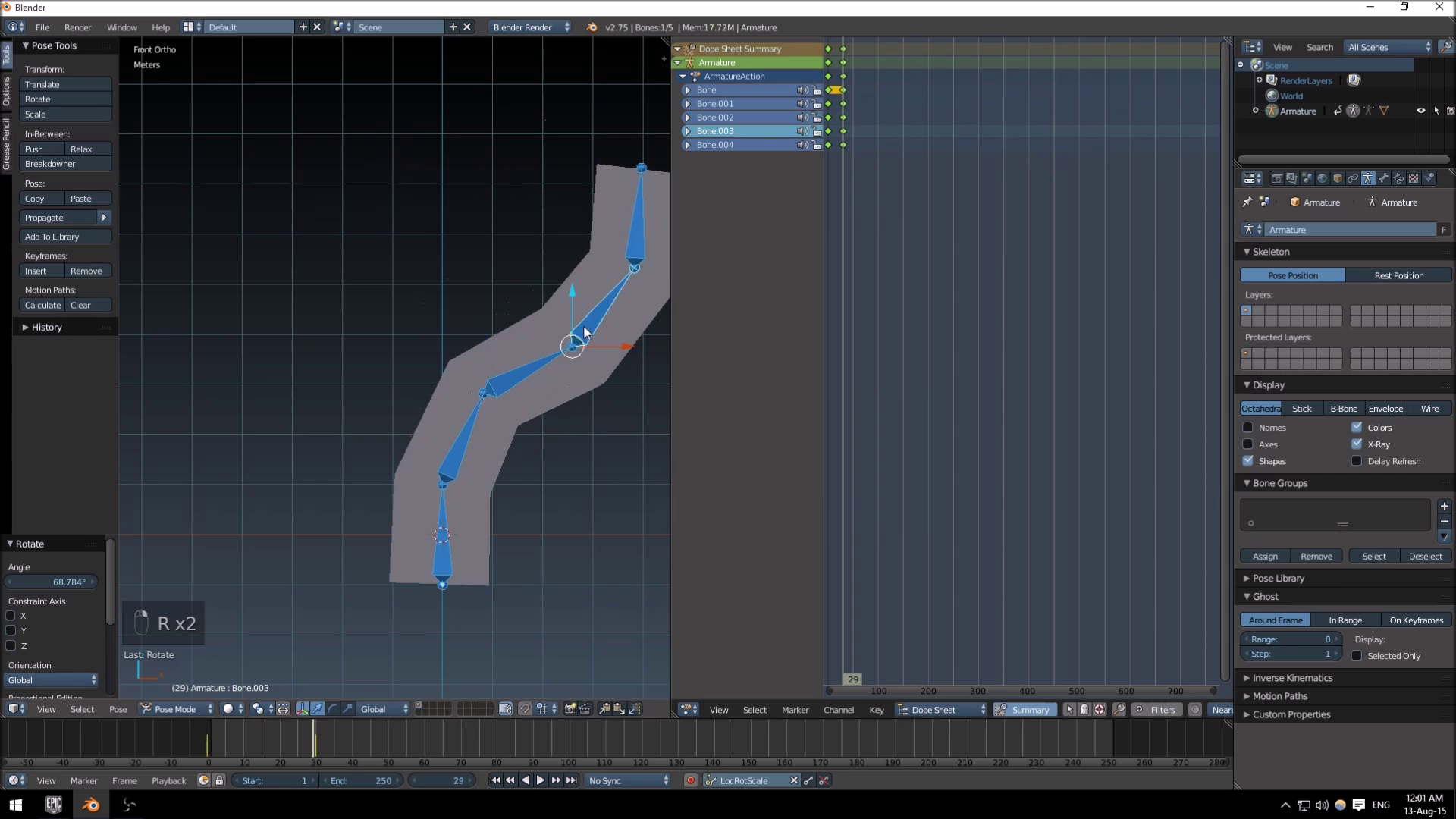
pyautogui.press('r')
pyautogui.click(587, 367)
pyautogui.keyDown('shift'); pyautogui.moveTo(577, 369); pyautogui.dragTo(473, 388, button='middle'); pyautogui.keyUp('shift')
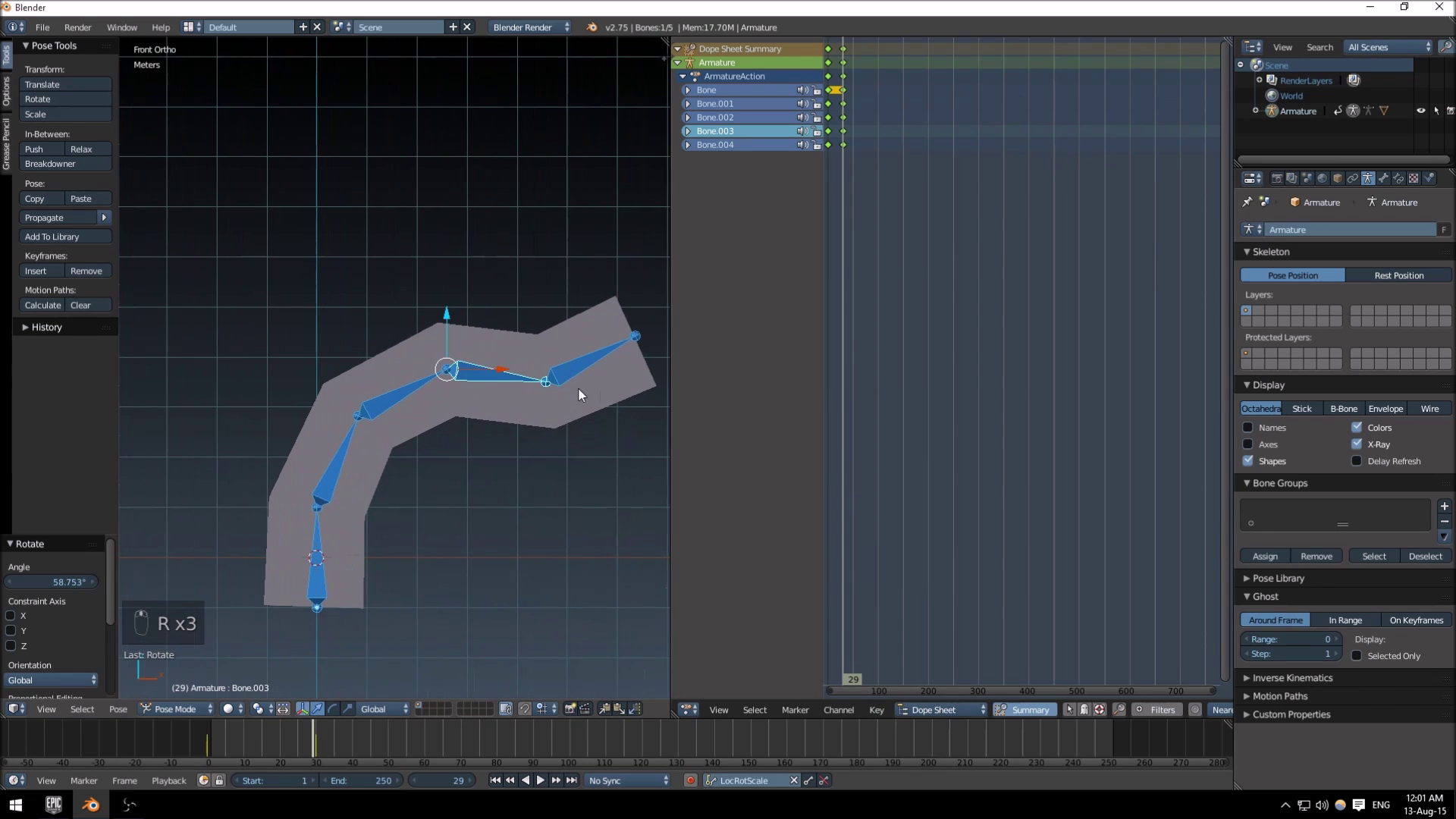
pyautogui.rightClick(578, 383)
pyautogui.press('r')
pyautogui.click(578, 411)
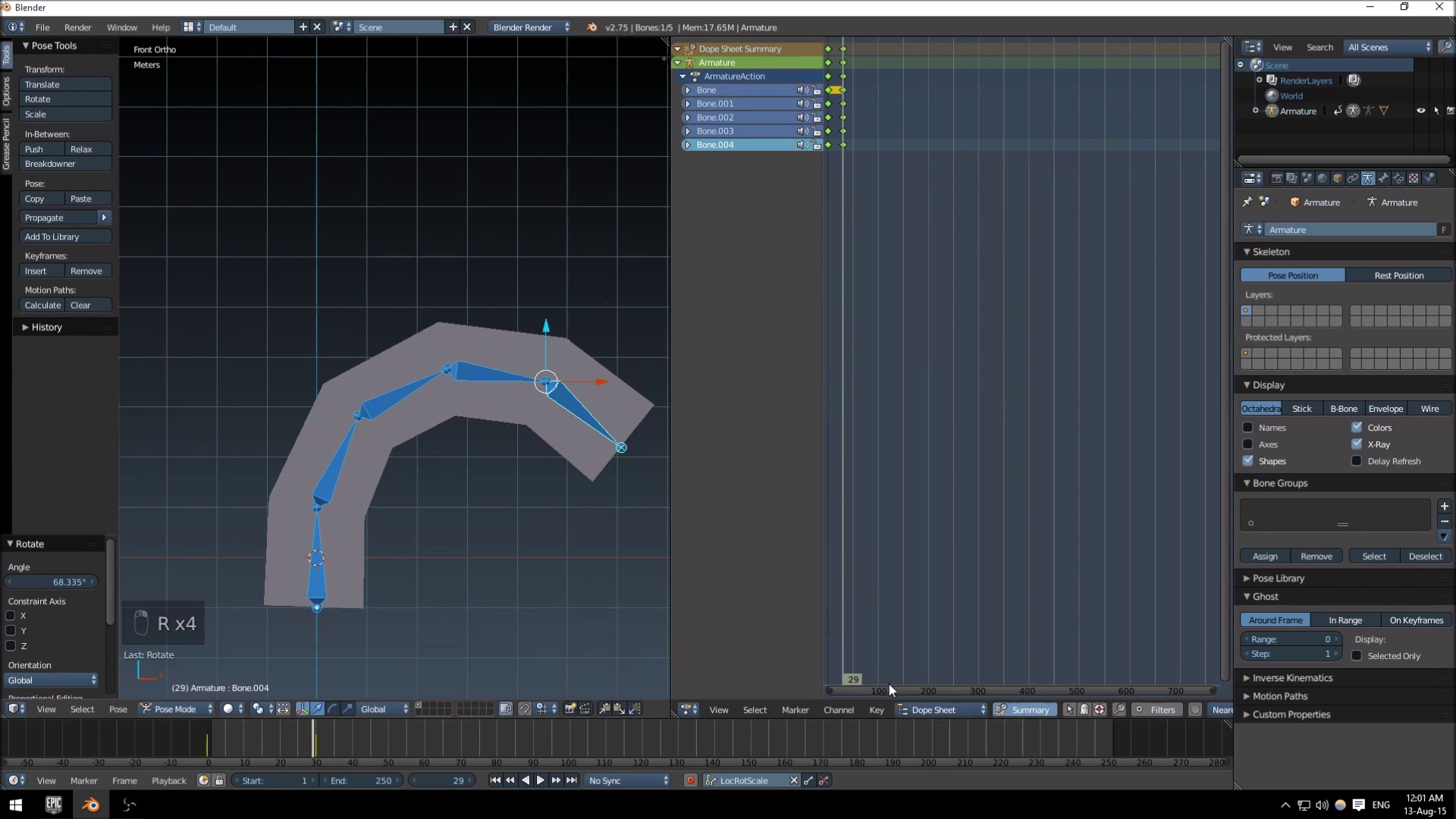
# - Go to frame 60 and swing Bone.001 and Bone.002 upward and to the right
pyautogui.click(432, 780)
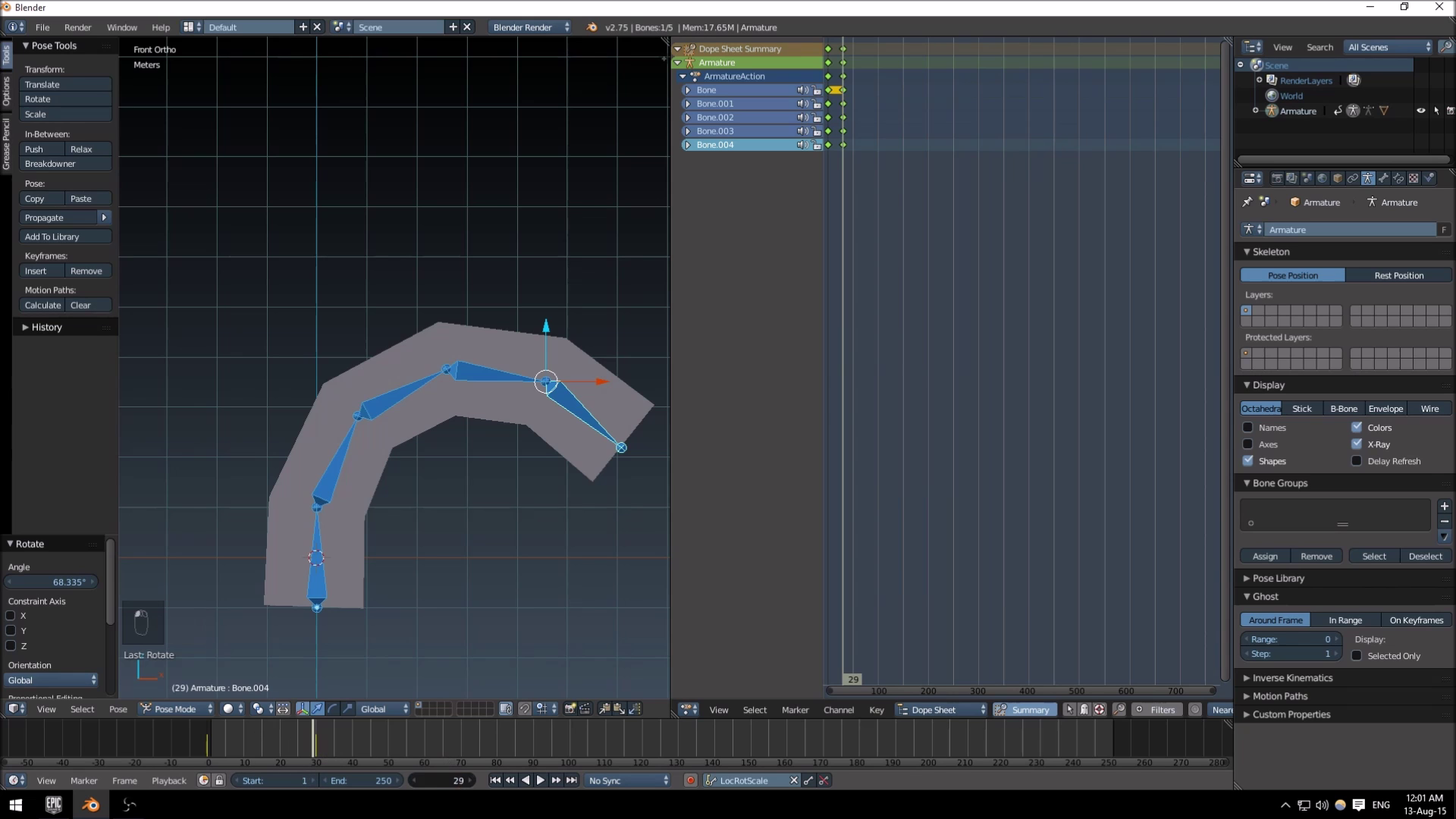
pyautogui.write('60')
pyautogui.press('Return')
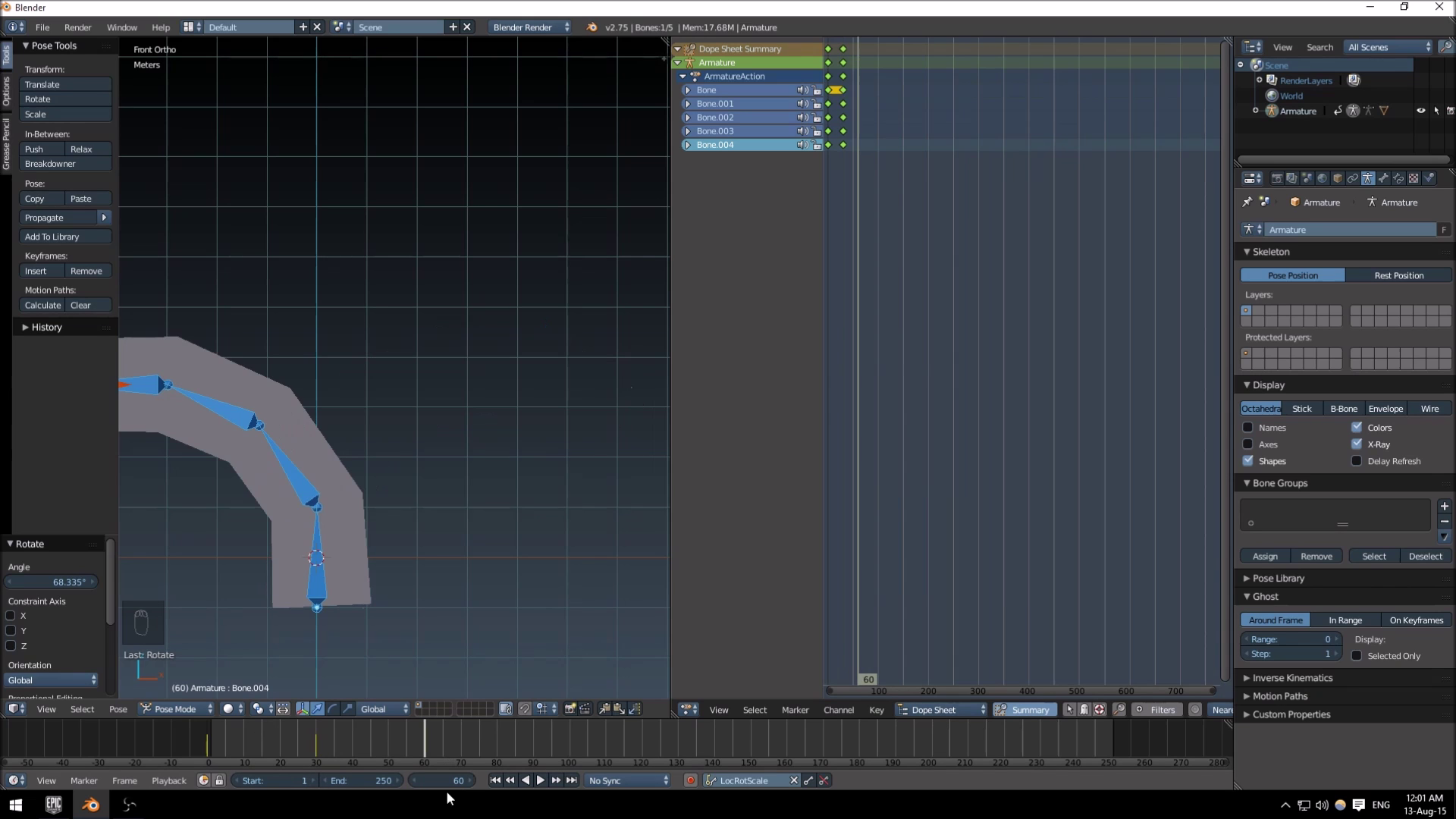
pyautogui.keyDown('shift'); pyautogui.moveTo(341, 478); pyautogui.dragTo(430, 469, button='middle'); pyautogui.keyUp('shift')
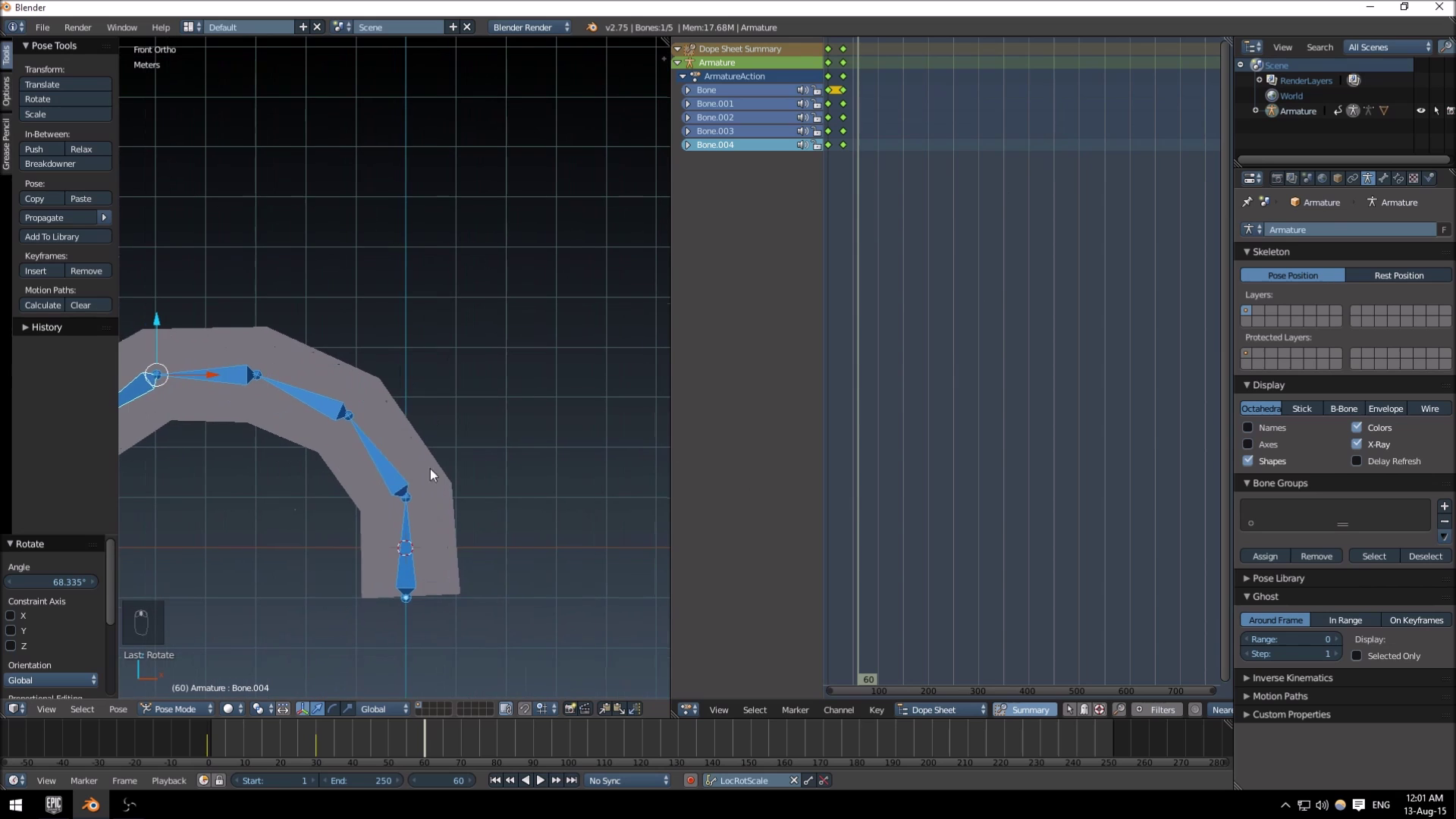
pyautogui.rightClick(379, 449)
pyautogui.press('r')
pyautogui.click(435, 463)
pyautogui.rightClick(468, 355)
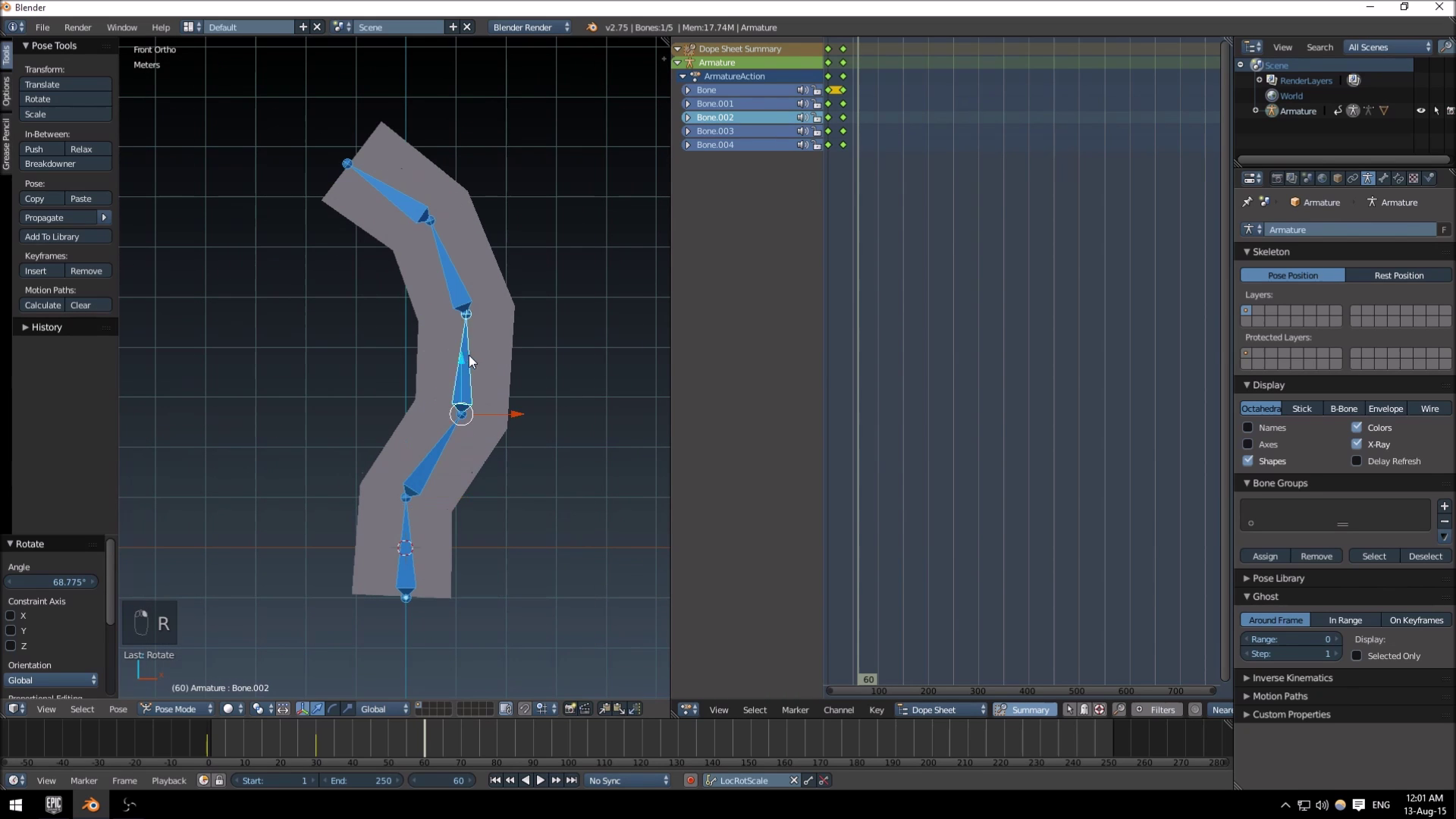
pyautogui.press('r')
pyautogui.click(509, 403)
# - Rotate Bone.003 and Bone.004 to continue the arch with the tip pointing down
pyautogui.keyDown('shift'); pyautogui.moveTo(508, 404); pyautogui.dragTo(389, 433, button='middle'); pyautogui.keyUp('shift')
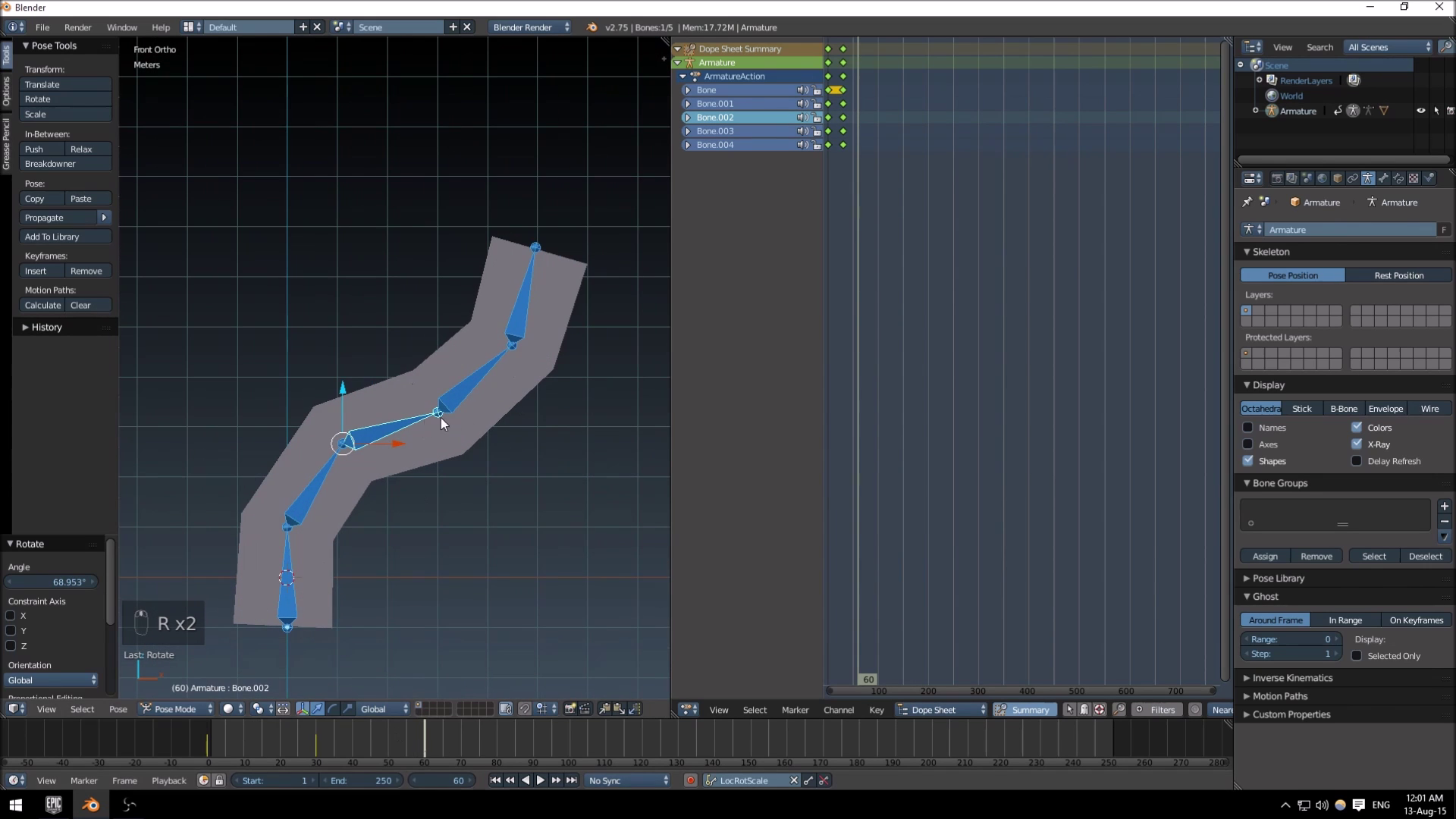
pyautogui.rightClick(479, 376)
pyautogui.press('r')
pyautogui.click(510, 419)
pyautogui.rightClick(582, 402)
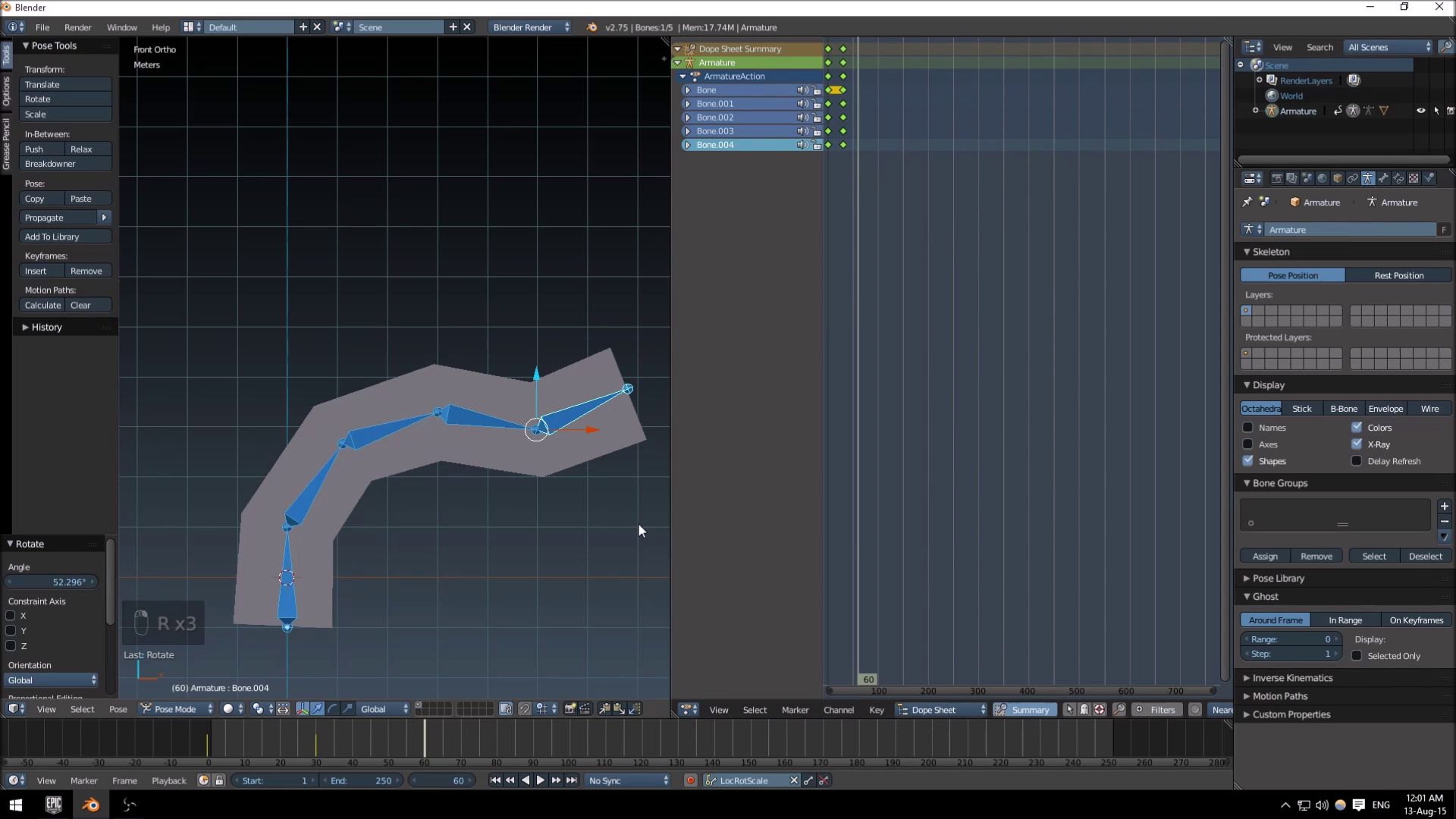
pyautogui.press('r')
pyautogui.click(390, 589)
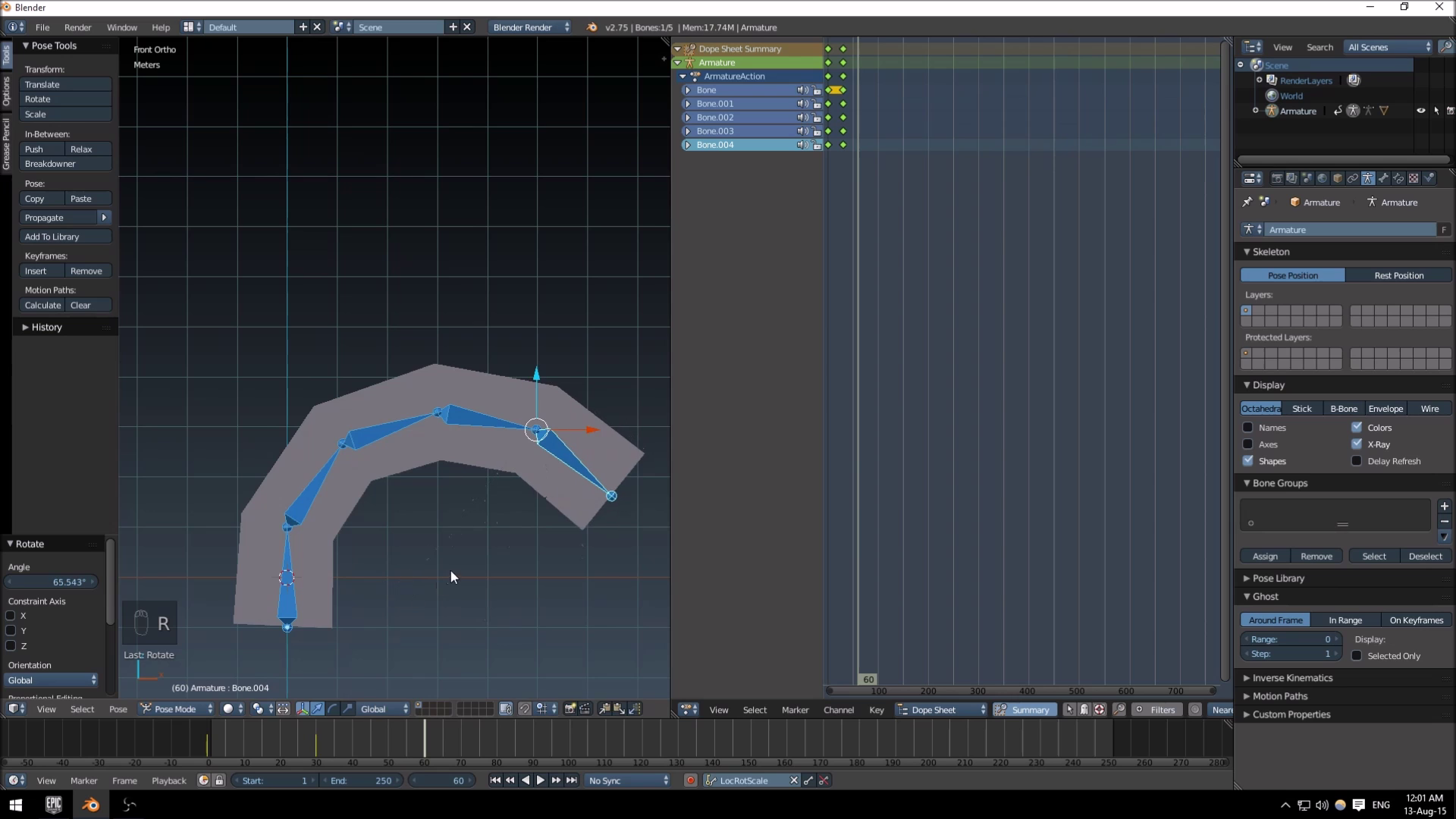
# - Keyframe all five bones at frame 60, then return to frame 0
pyautogui.keyDown('shift'); pyautogui.moveTo(451, 570); pyautogui.dragTo(317, 520, button='middle'); pyautogui.keyUp('shift')
pyautogui.press('a')
pyautogui.press('a')
pyautogui.press('a')
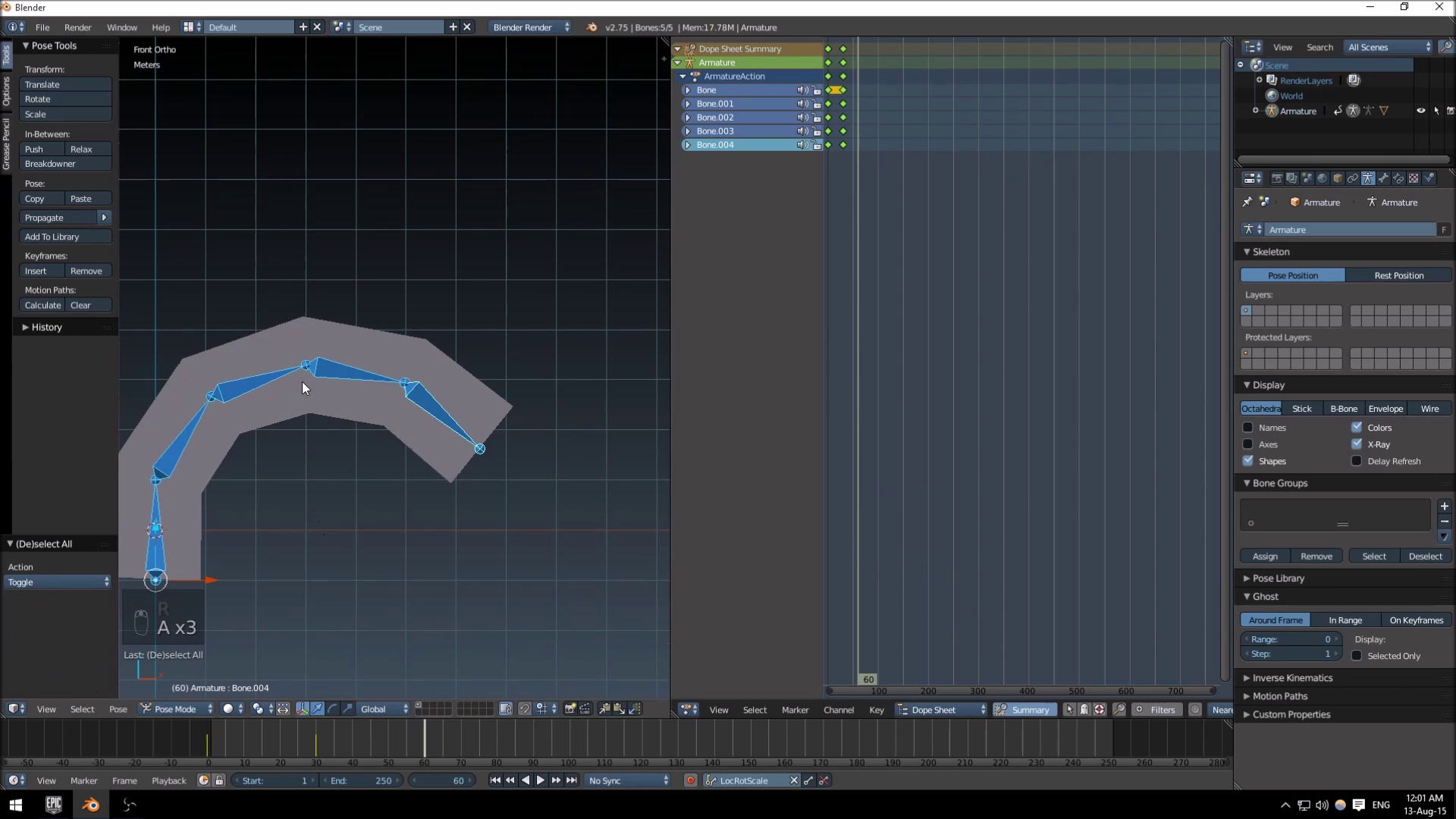
pyautogui.keyDown('shift'); pyautogui.moveTo(302, 381); pyautogui.dragTo(393, 360, button='middle'); pyautogui.keyUp('shift')
pyautogui.click(808, 781)
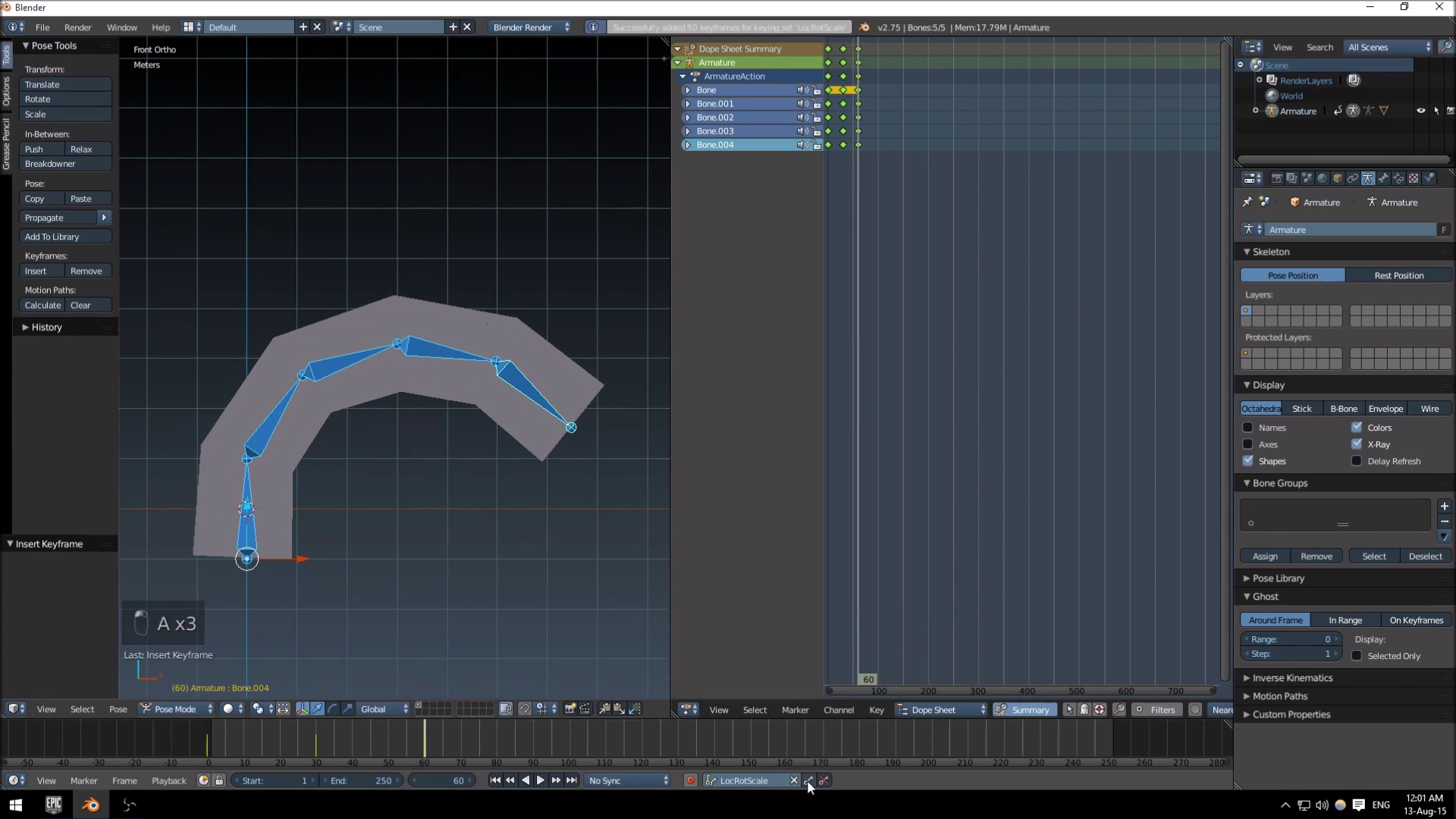
pyautogui.moveTo(857, 637); pyautogui.dragTo(827, 631)
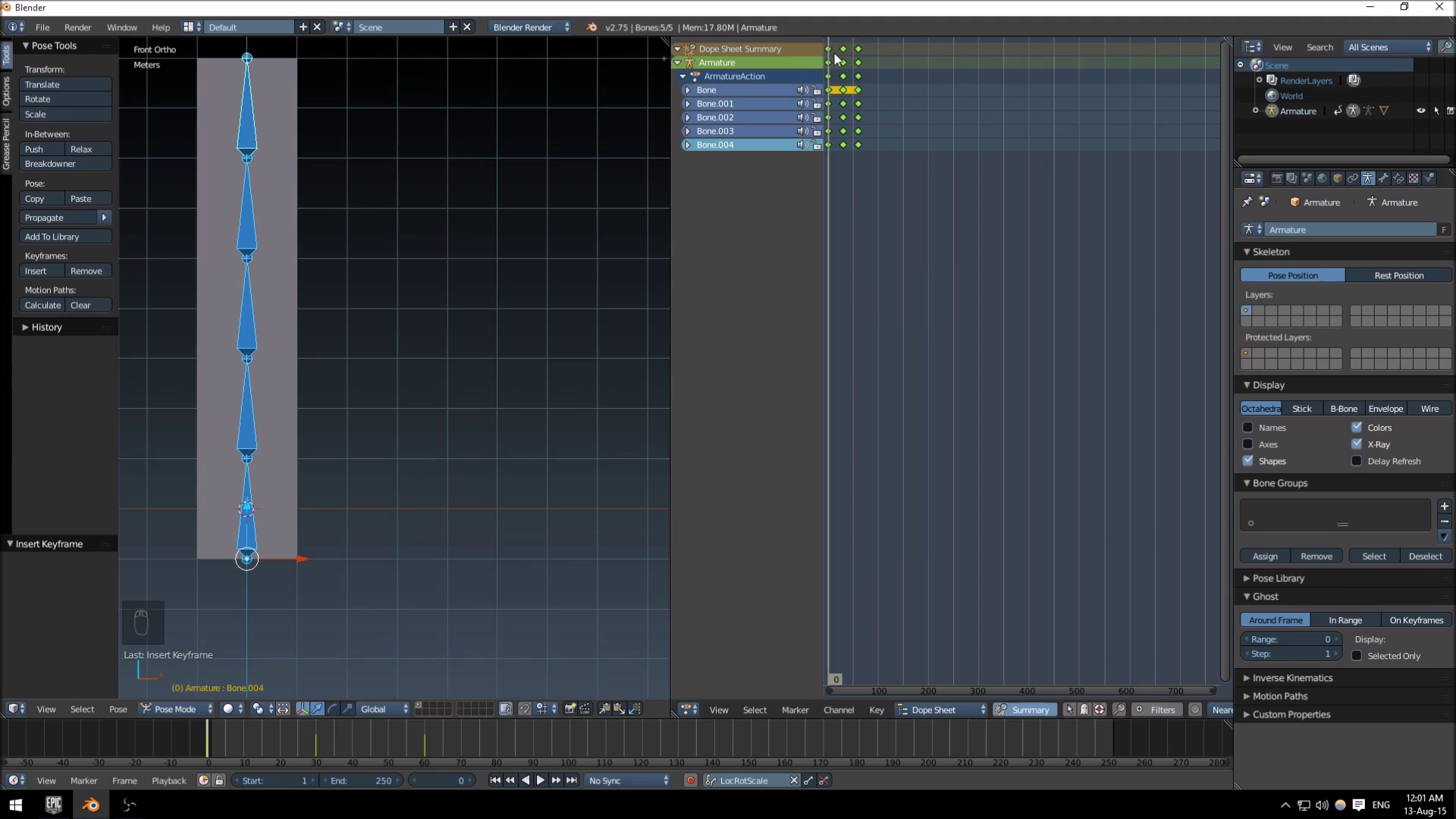
# - Scrub the playhead across the keys to frame 88 to preview the bend into an arch
pyautogui.hotkey('ctrl', 'c')
pyautogui.hotkey('ctrl', 'c')
pyautogui.moveTo(827, 157); pyautogui.dragTo(835, 173)
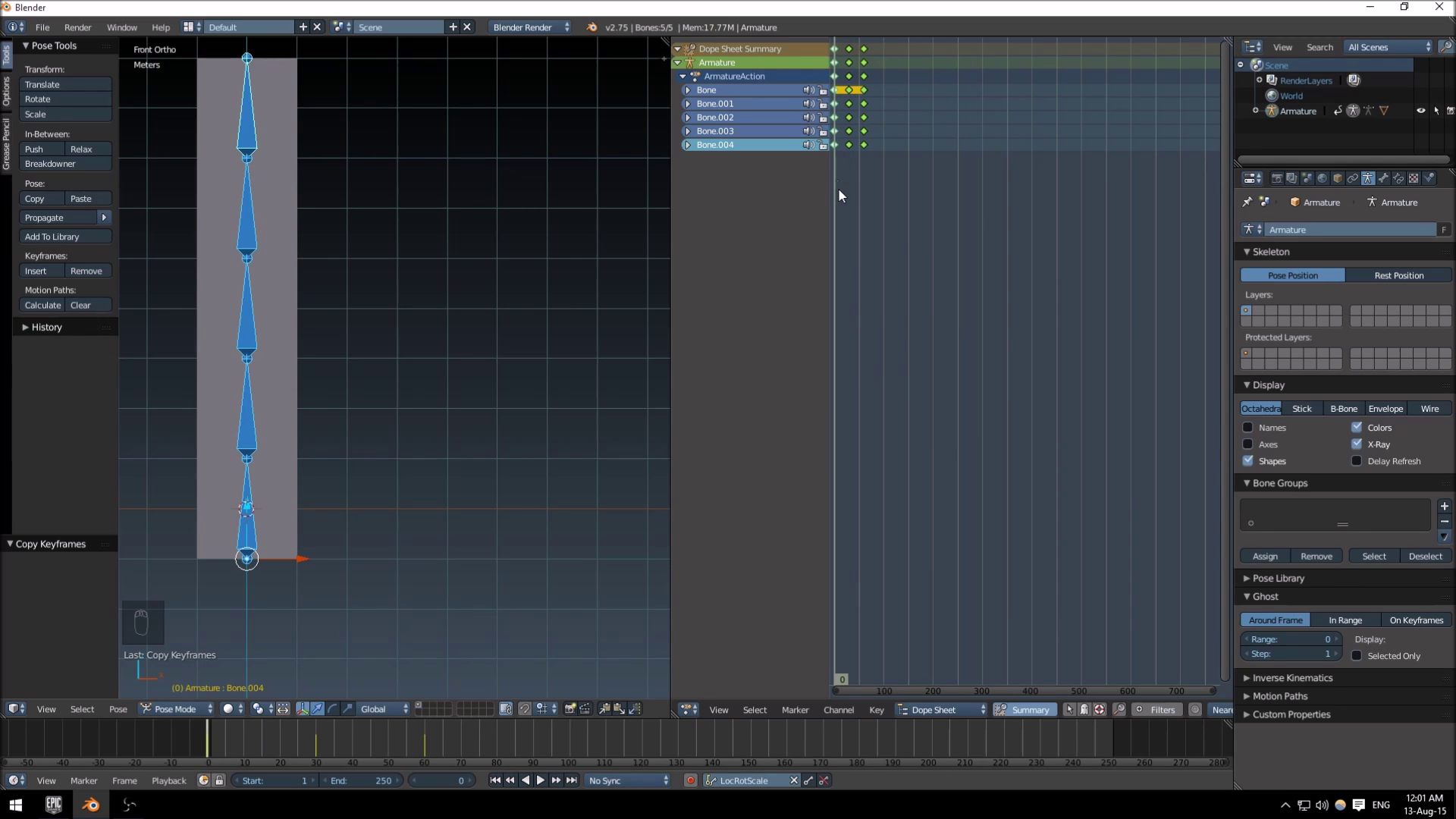
pyautogui.keyDown('shift'); pyautogui.moveTo(378, 328); pyautogui.dragTo(458, 379, button='middle'); pyautogui.keyUp('shift')
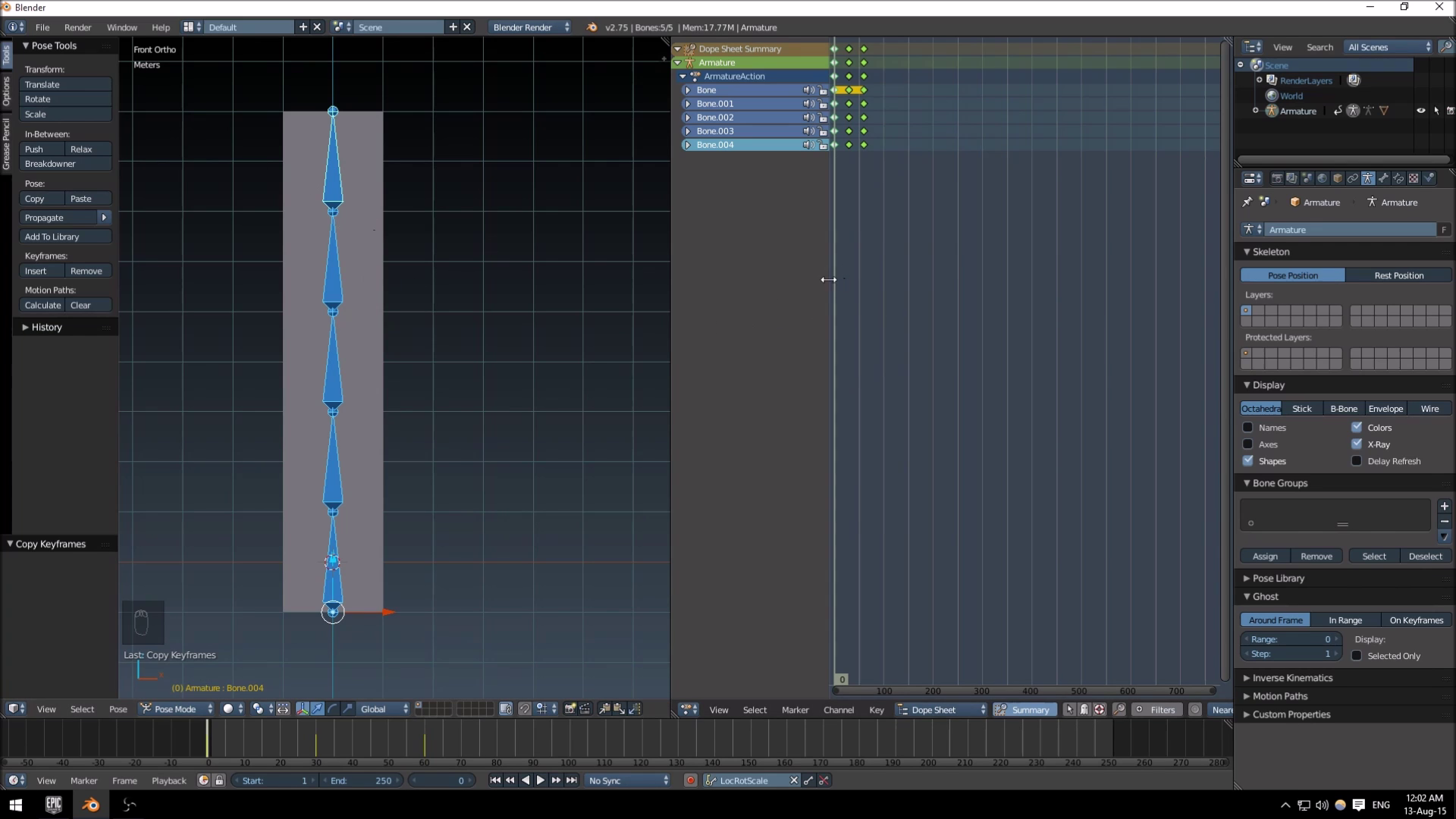
pyautogui.moveTo(833, 283); pyautogui.dragTo(870, 297)
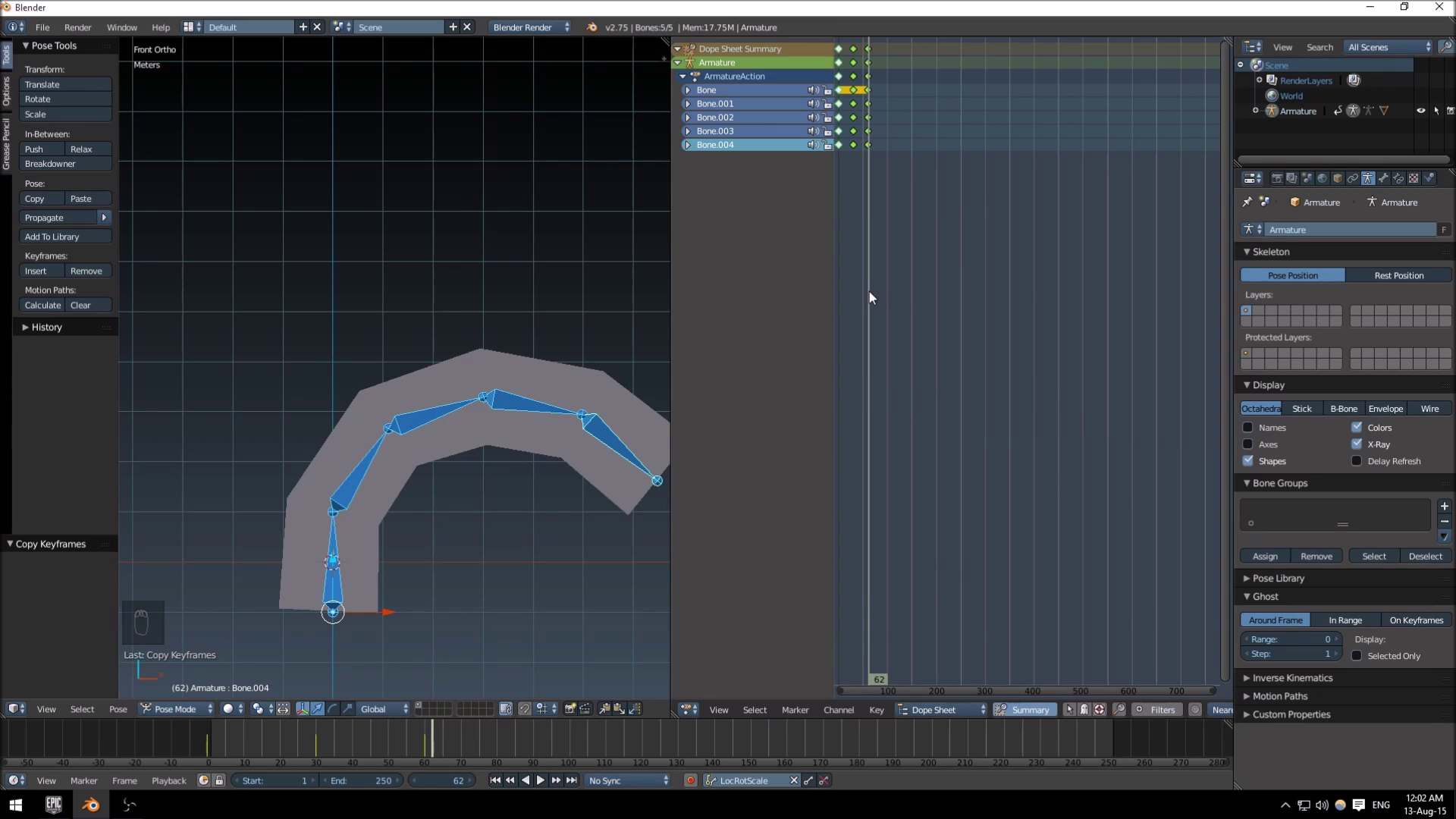
pyautogui.moveTo(871, 297); pyautogui.dragTo(838, 285)
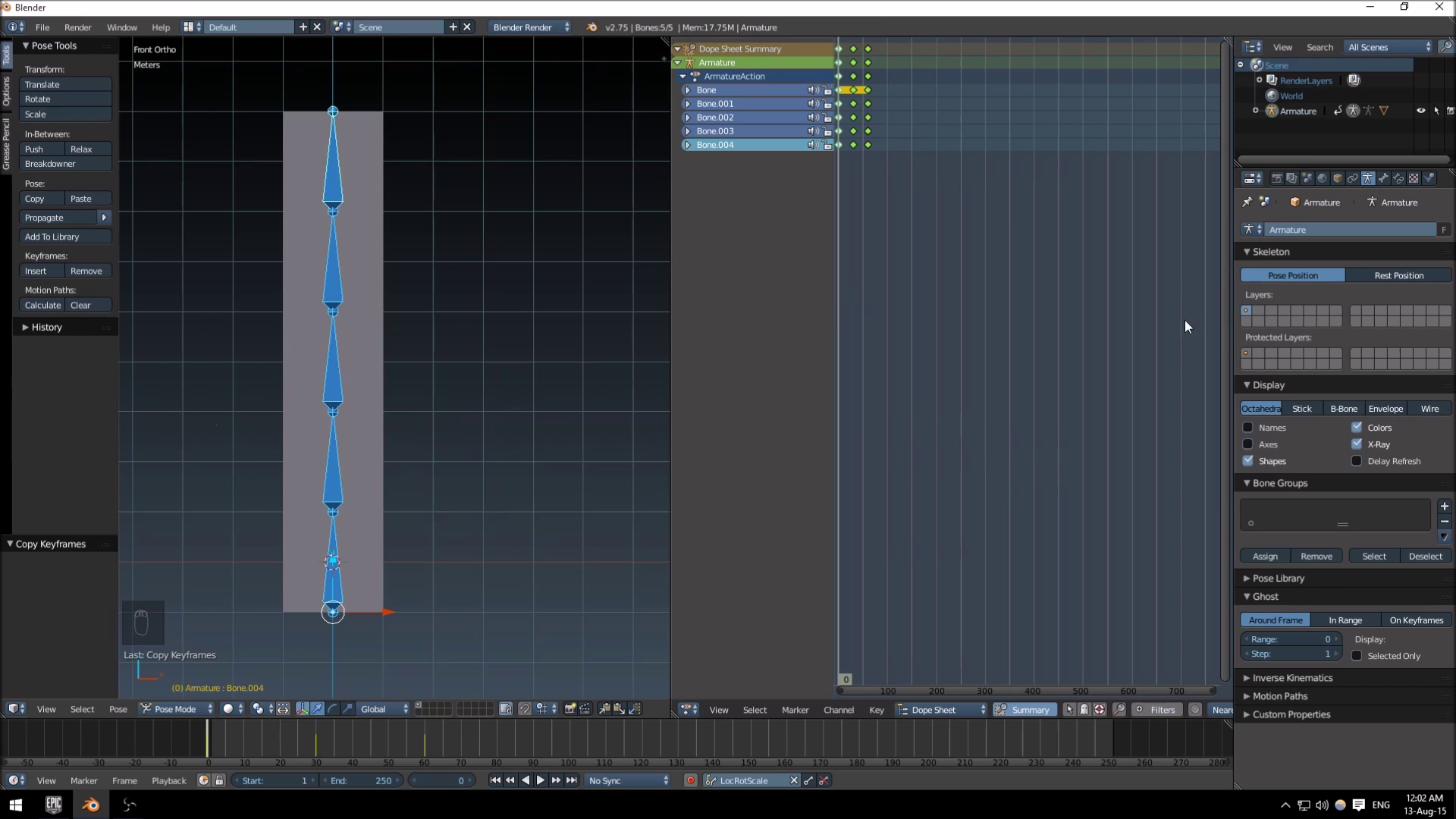
pyautogui.moveTo(849, 348); pyautogui.dragTo(883, 350)
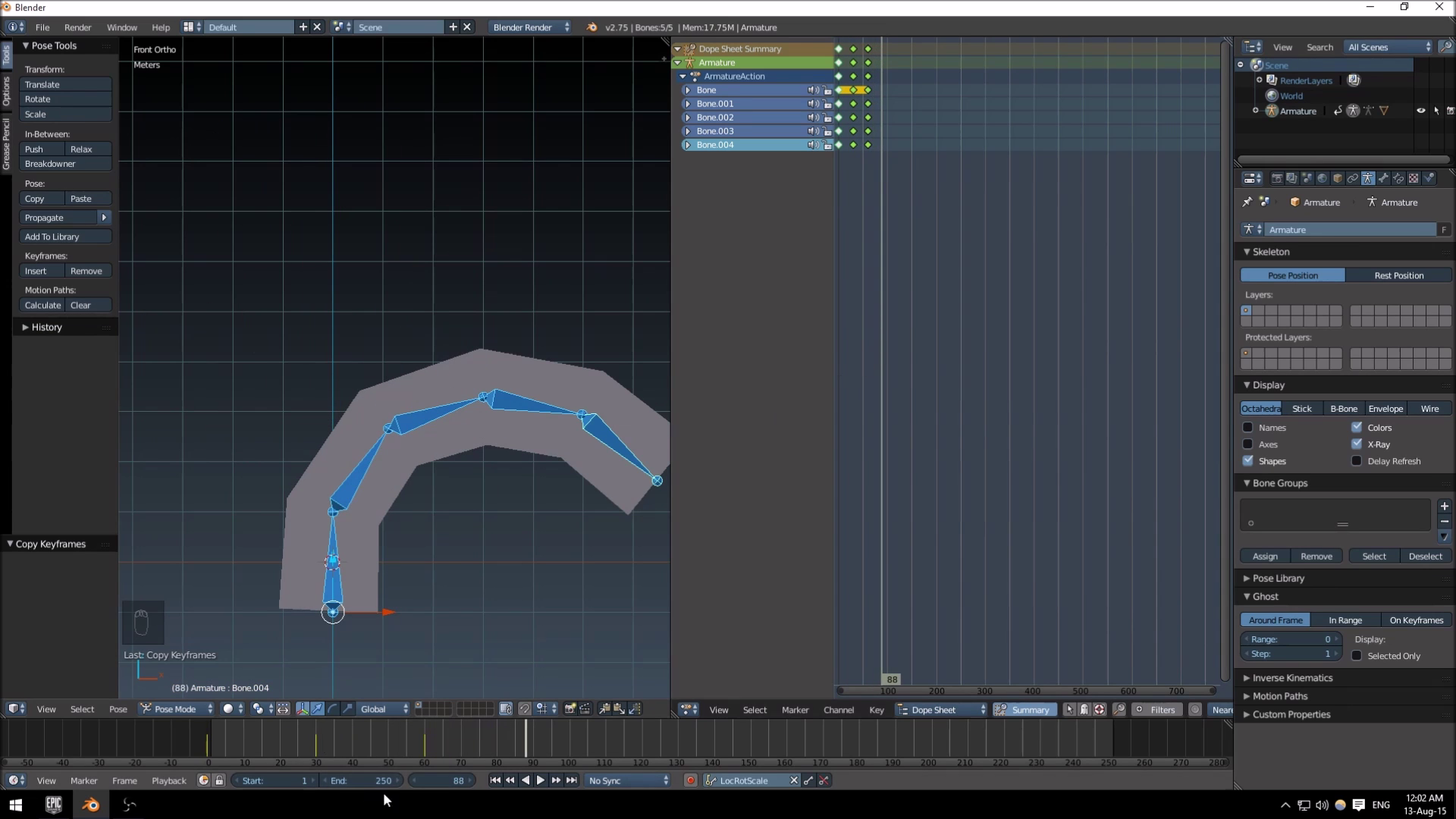
# - Copy the frame-0 straight-pose keys and paste them at frame 90
pyautogui.press('Return')
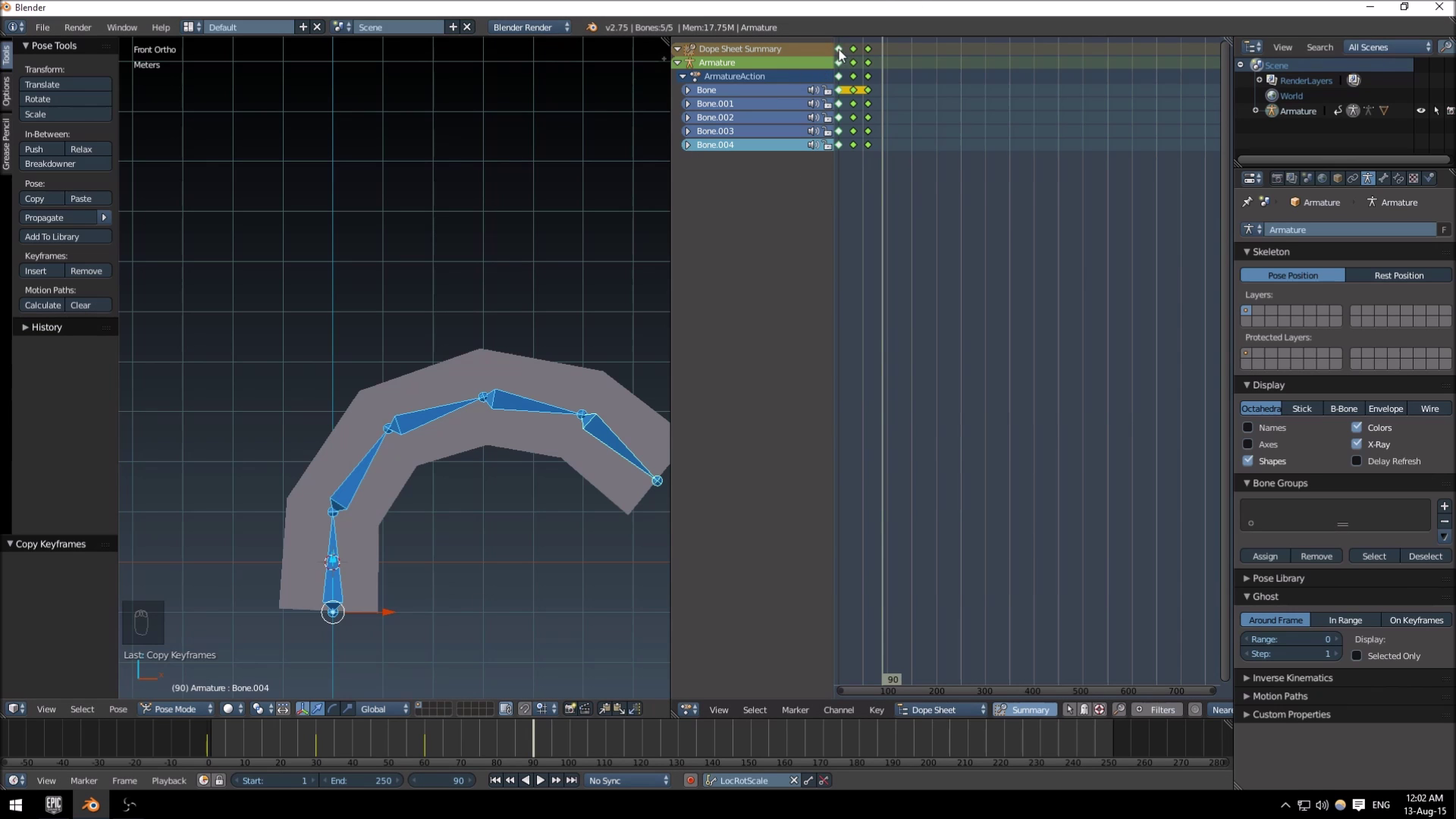
pyautogui.hotkey('ctrl', 'v')
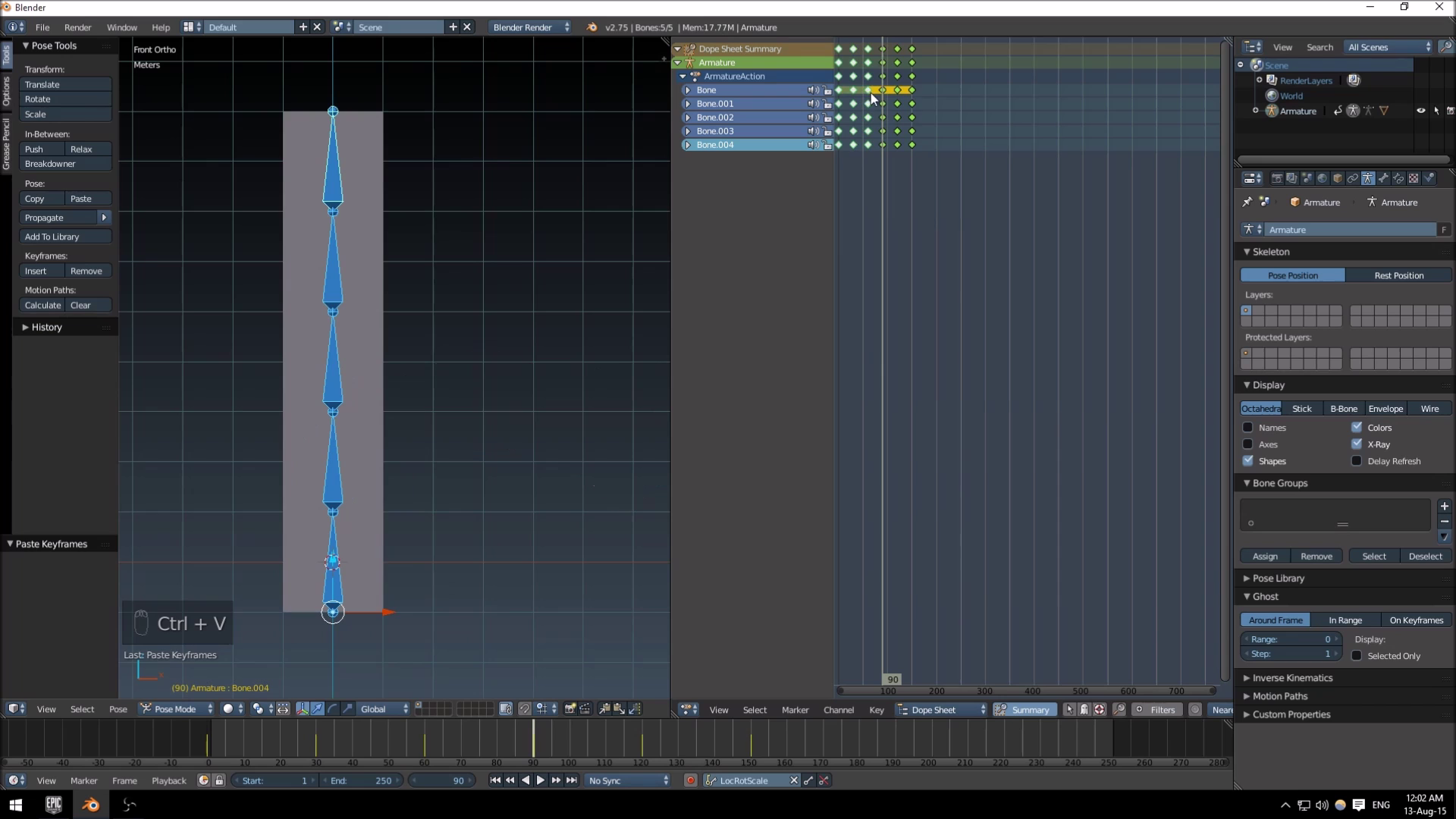
pyautogui.hotkey('ctrl', 'z')
pyautogui.click(839, 50)
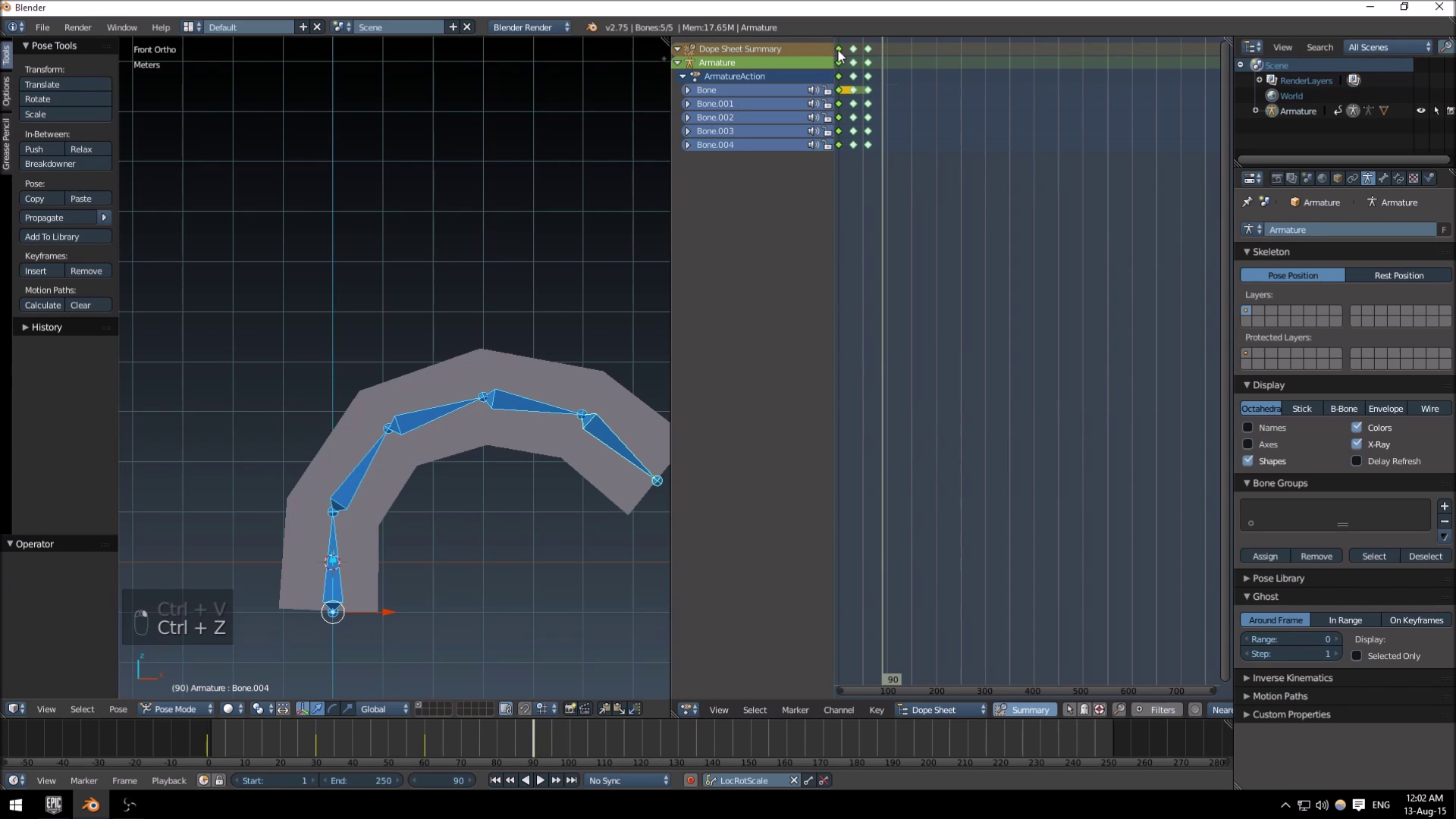
pyautogui.click(869, 61)
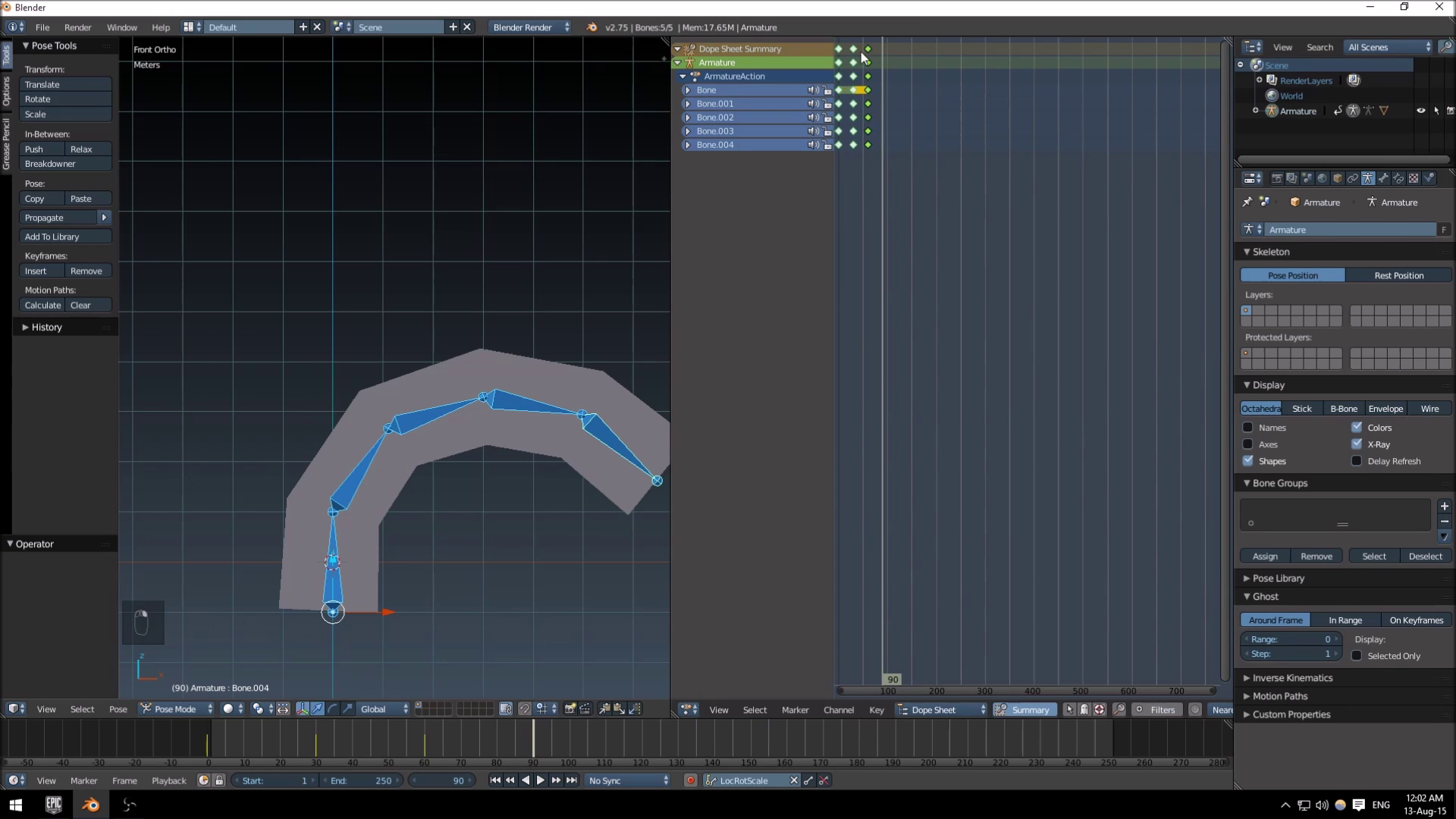
pyautogui.click(841, 121)
pyautogui.click(840, 49)
pyautogui.hotkey('ctrl', 'c')
pyautogui.hotkey('ctrl', 'v')
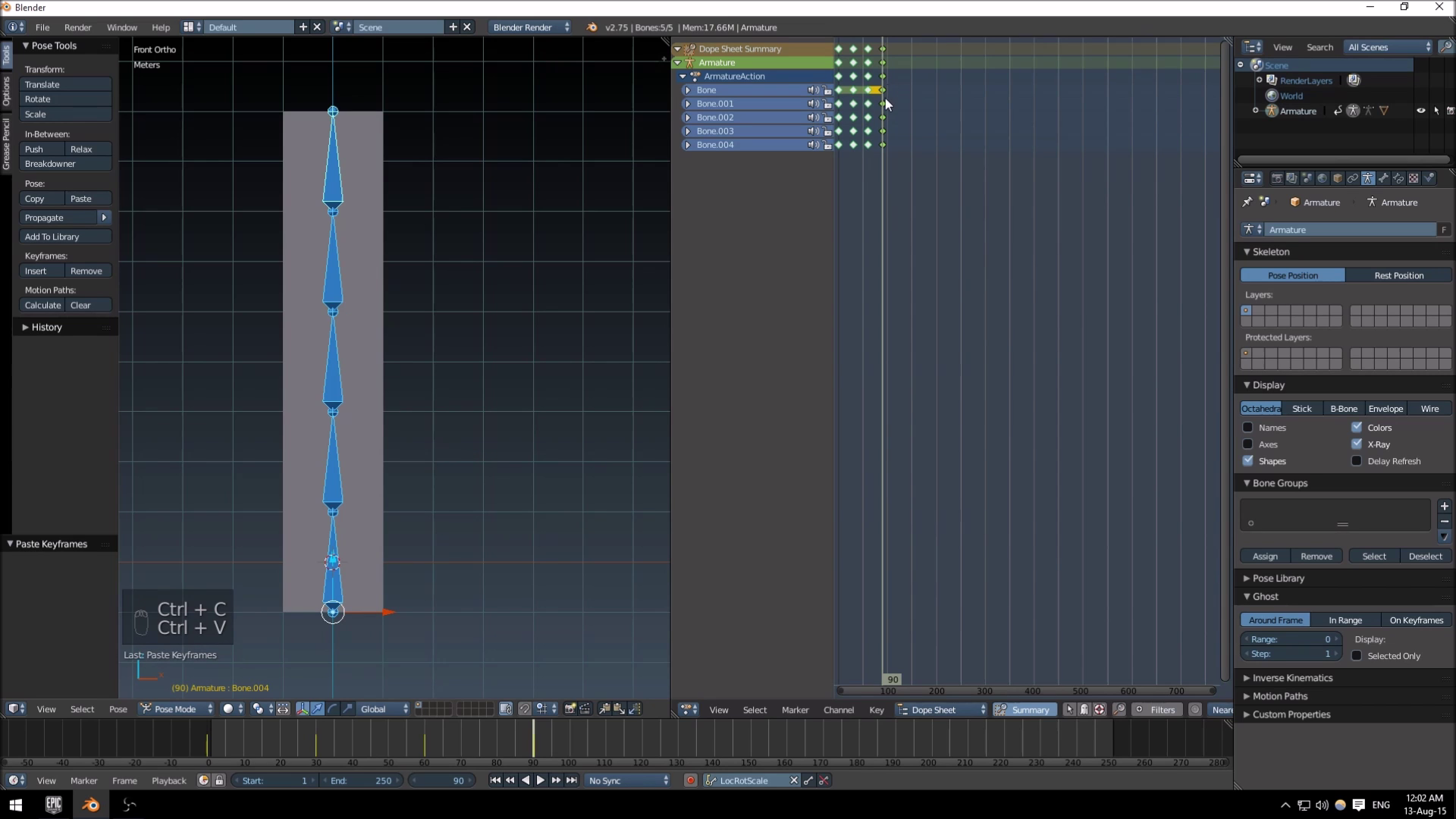
# - Scrub back to frame 0, orbit the view, and select the box mesh
pyautogui.moveTo(885, 98); pyautogui.dragTo(887, 135)
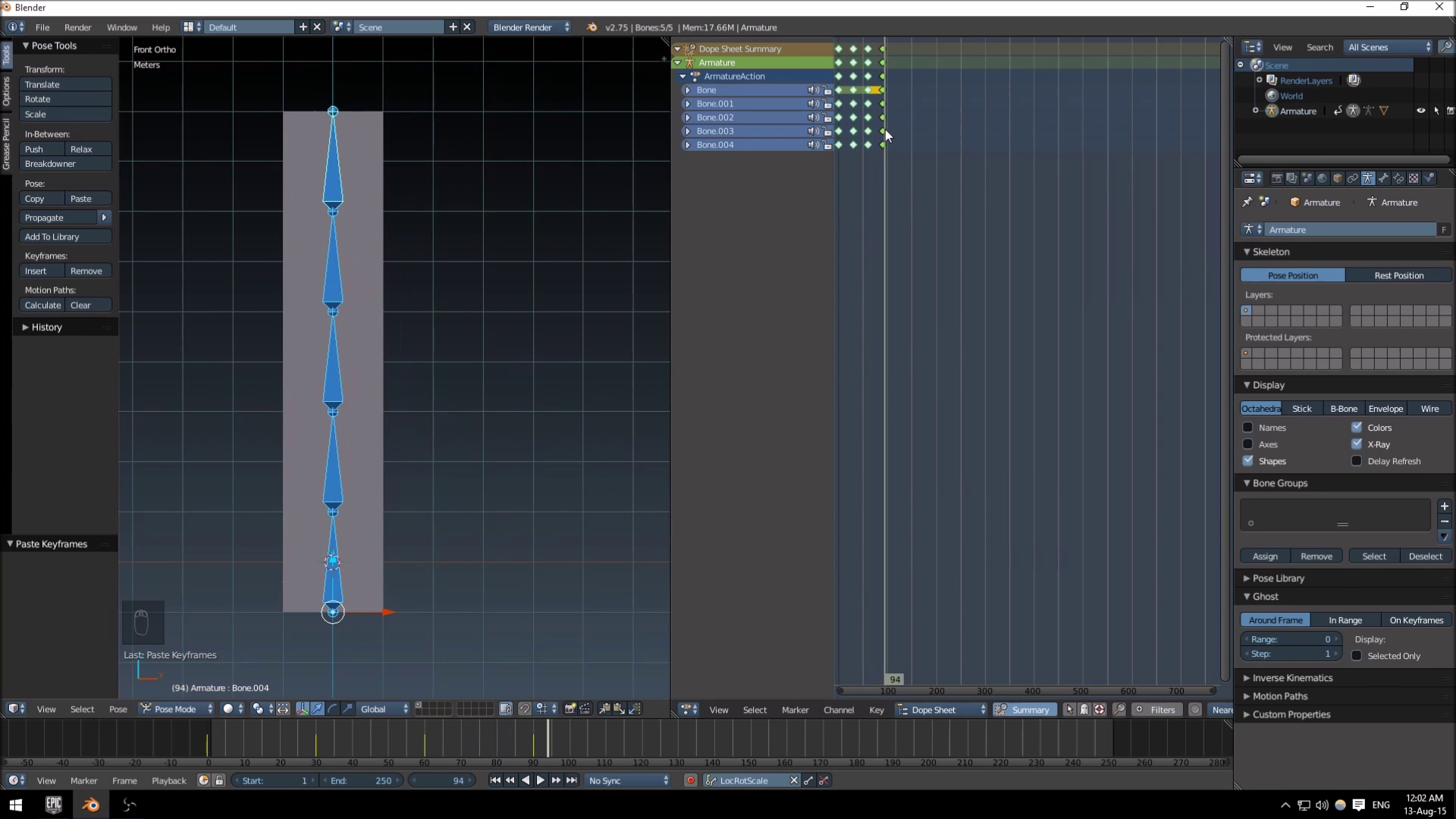
pyautogui.moveTo(448, 333); pyautogui.dragTo(494, 351, button='middle')
pyautogui.rightClick(399, 296)
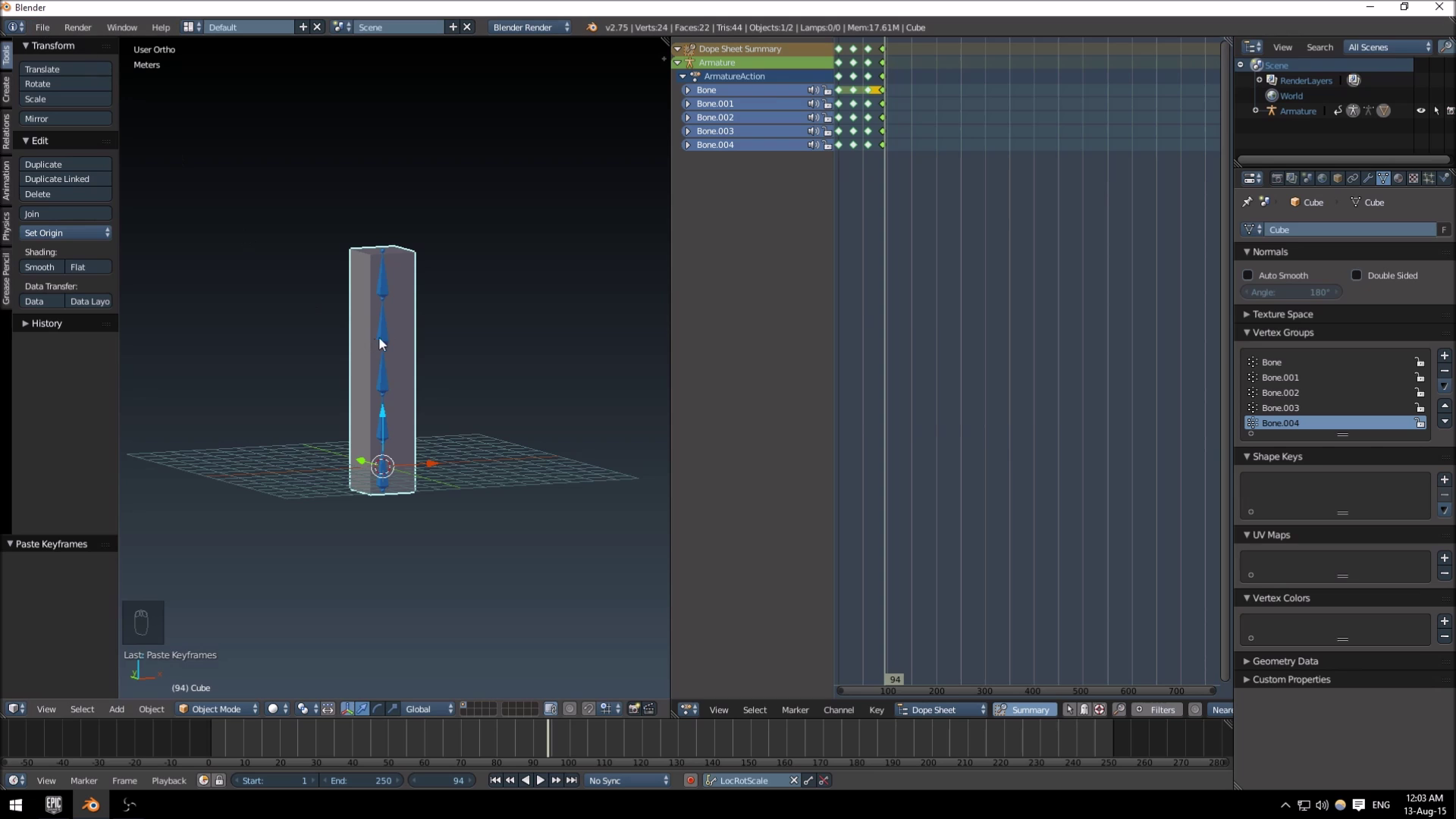
# - Switch the armature to Object Mode, add the box mesh to the selection, and open File > Export
pyautogui.scroll(4, 372, 303)
pyautogui.rightClick(378, 204)
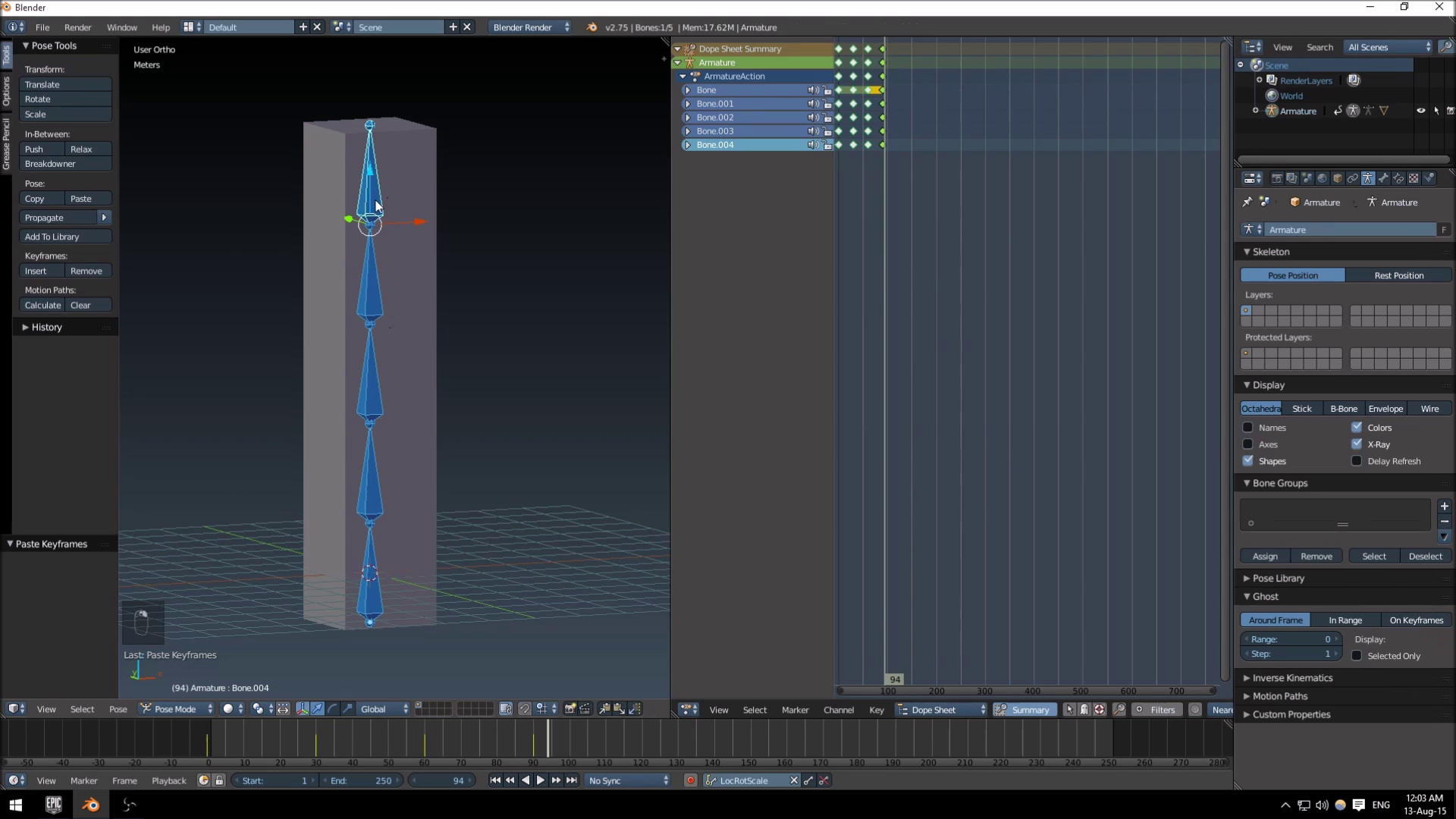
pyautogui.click(179, 709)
pyautogui.click(179, 694)
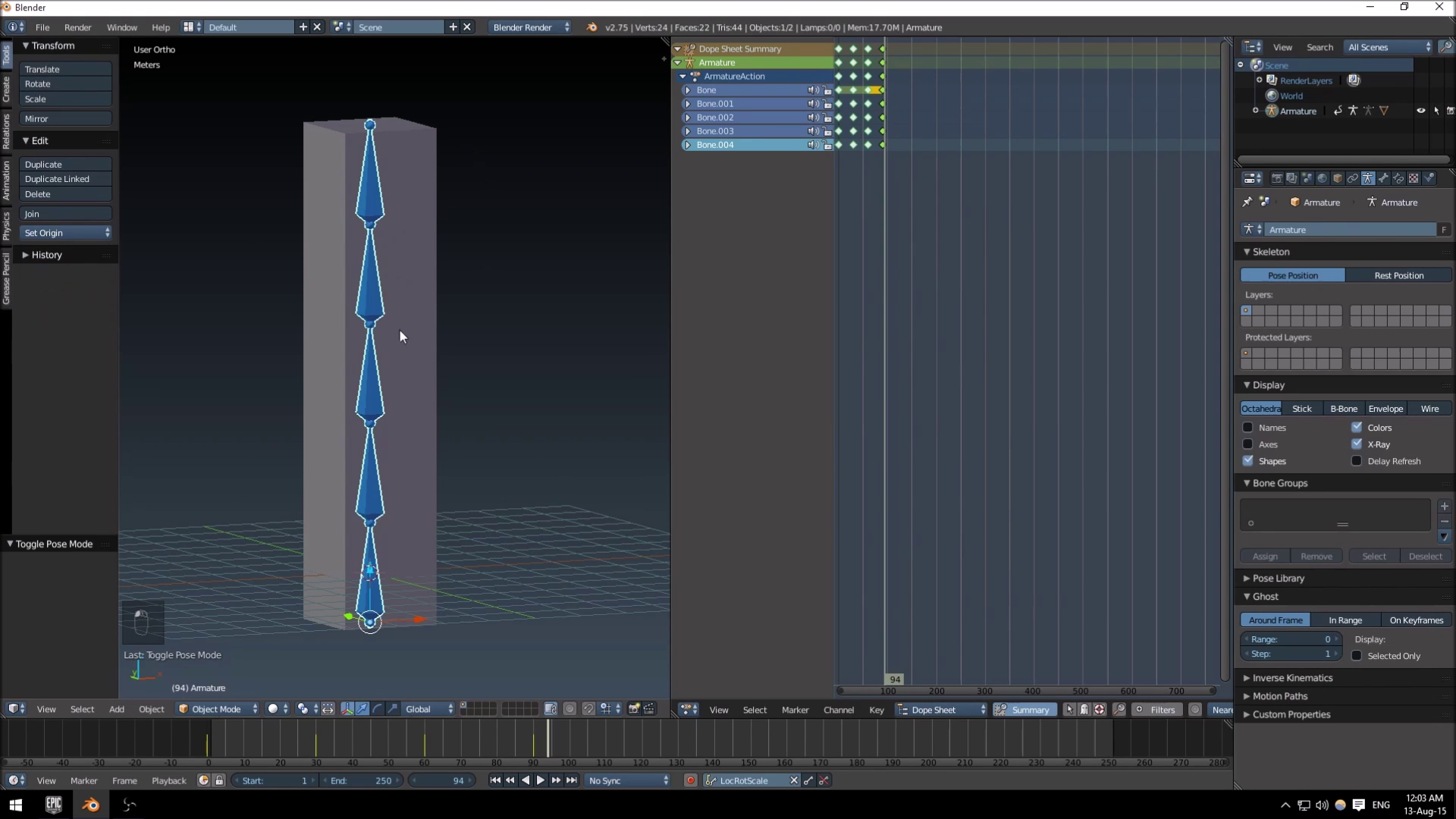
pyautogui.keyDown('shift'); pyautogui.rightClick(420, 274); pyautogui.keyUp('shift')
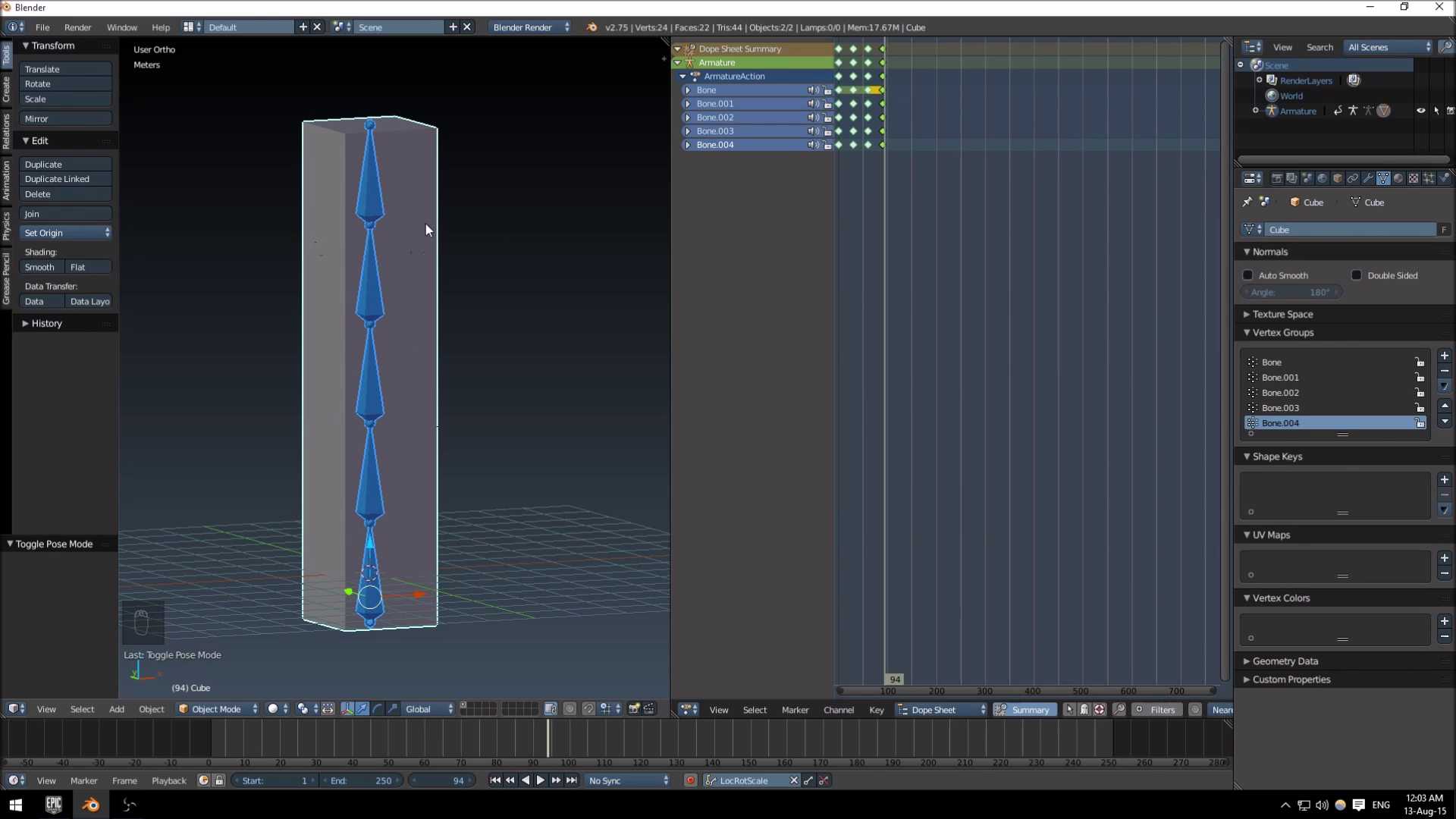
pyautogui.keyDown('shift'); pyautogui.moveTo(426, 224); pyautogui.dragTo(532, 221, button='middle'); pyautogui.keyUp('shift')
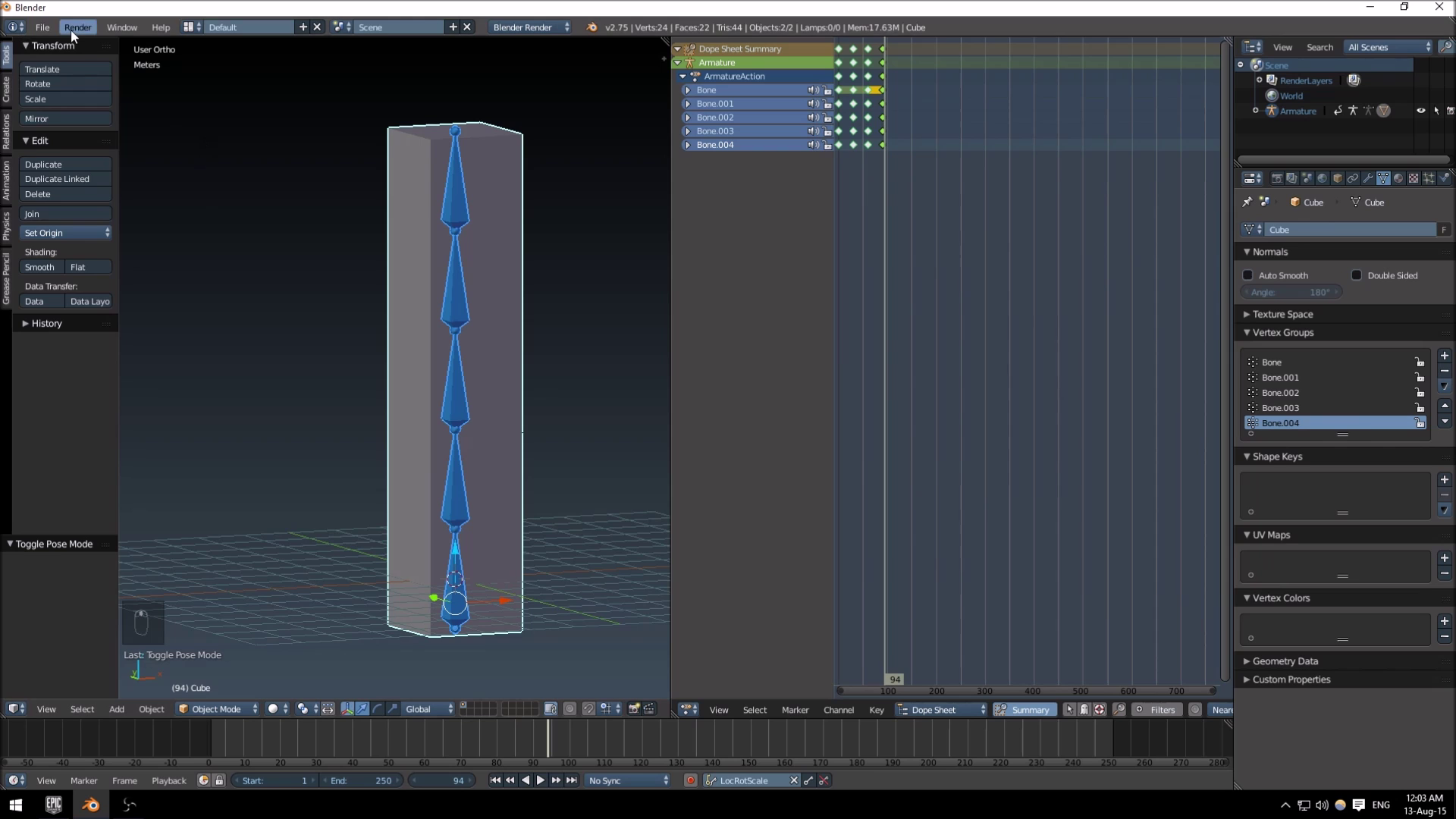
pyautogui.click(48, 26)
# - Start an FBX export limited to Selected Objects with -Y Forward axis
pyautogui.moveTo(71, 318)
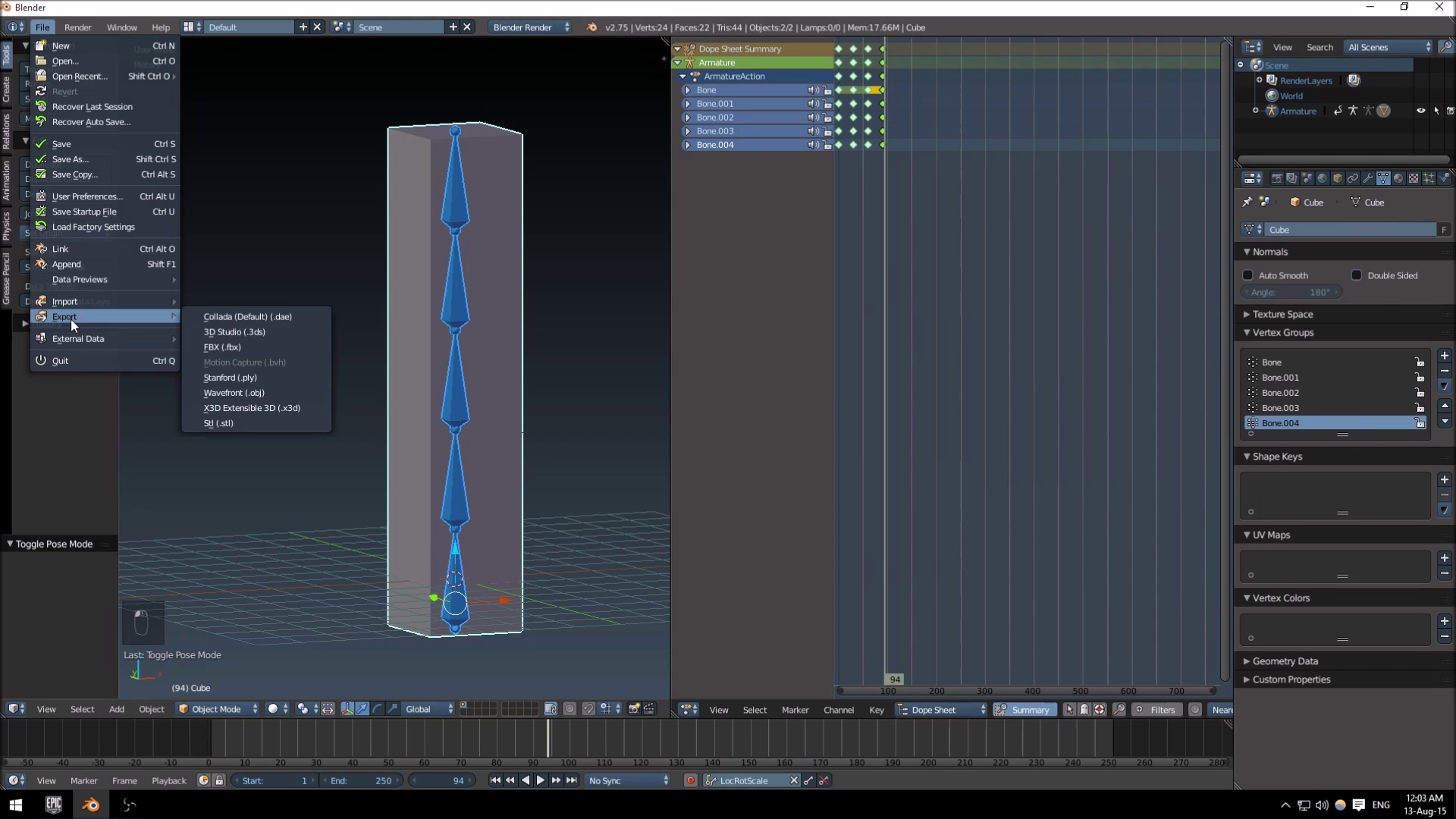
pyautogui.click(245, 346)
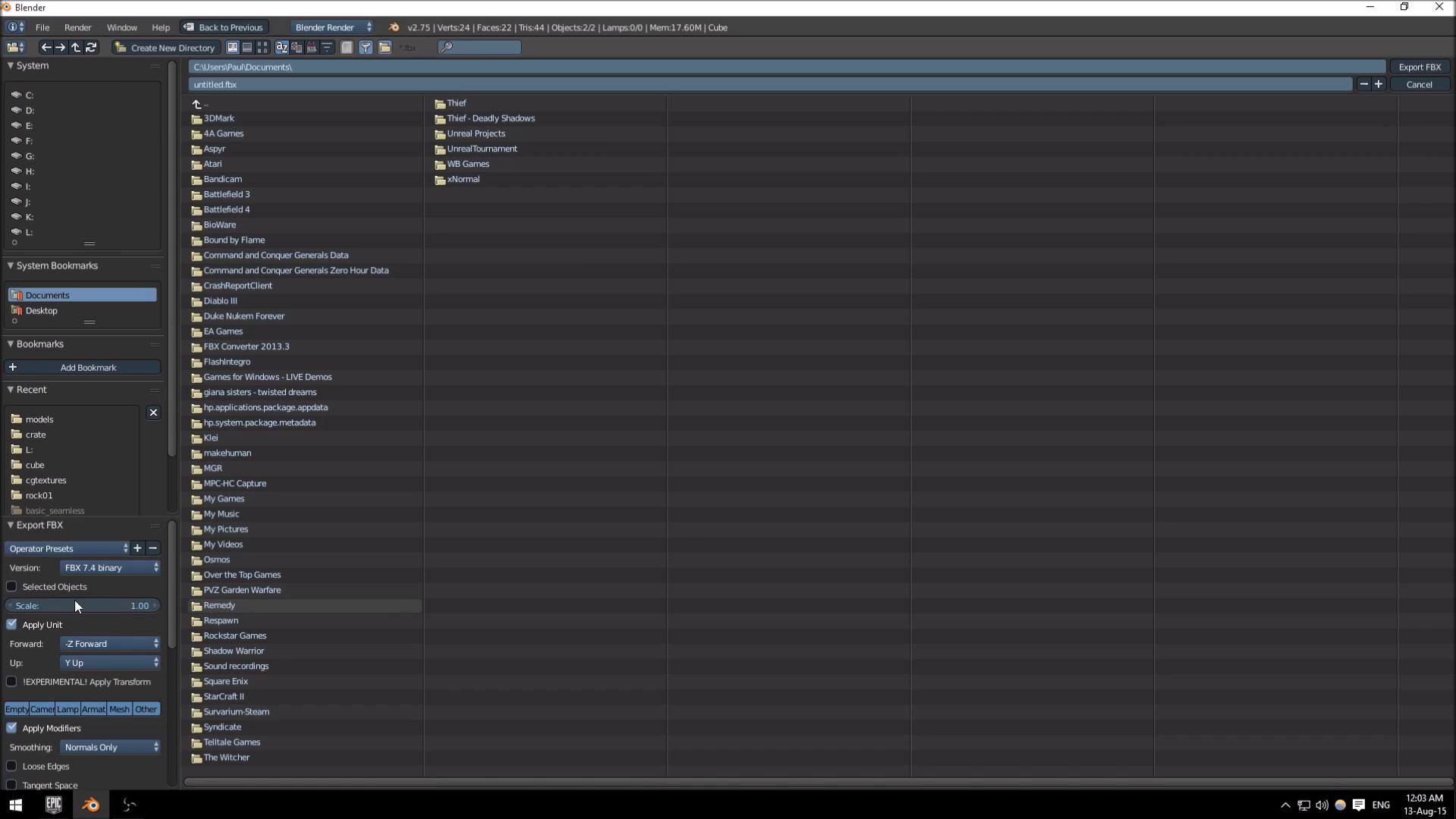
pyautogui.scroll(-2, 74, 599)
pyautogui.scroll(1, 75, 599)
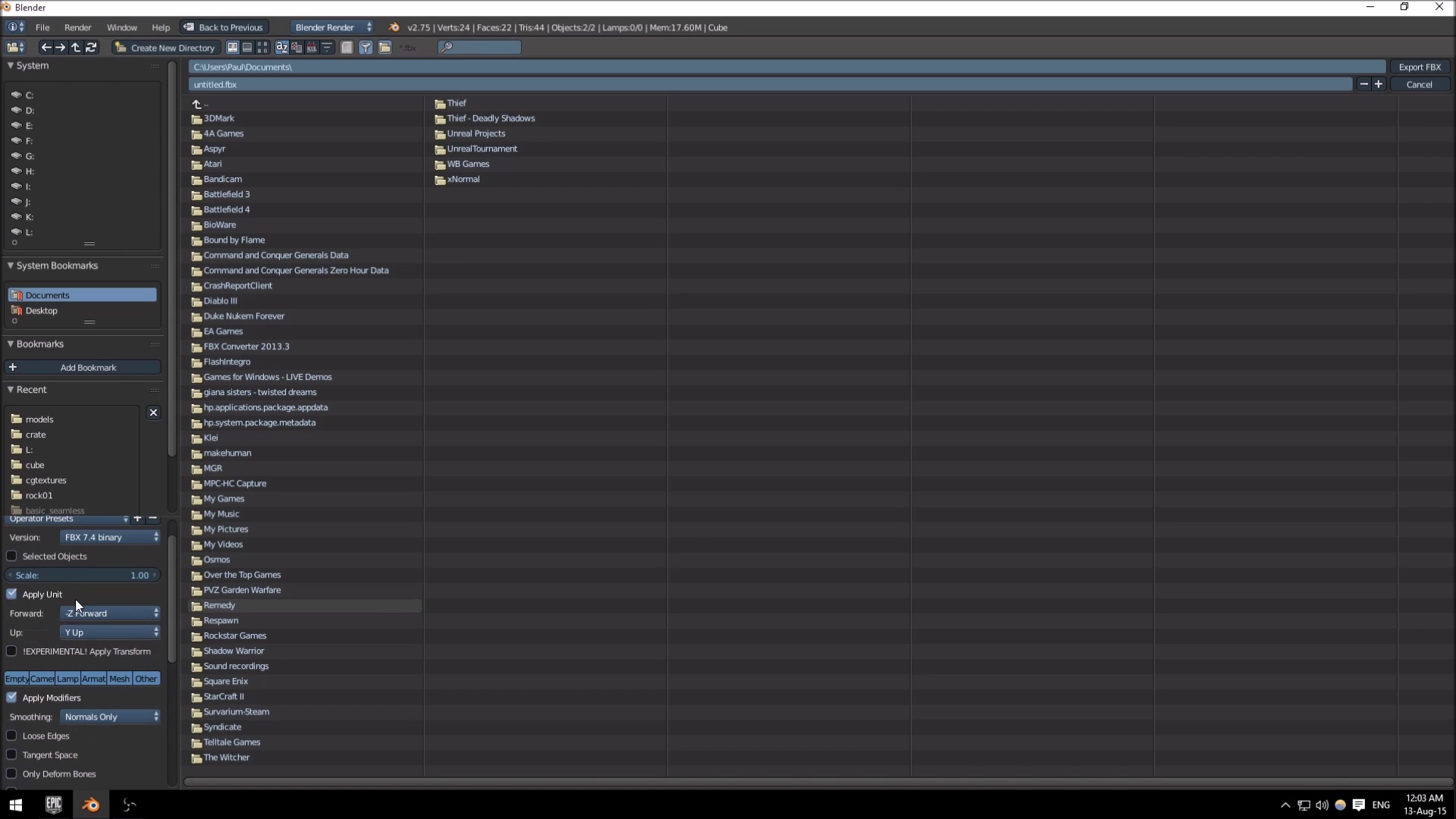
pyautogui.click(30, 560)
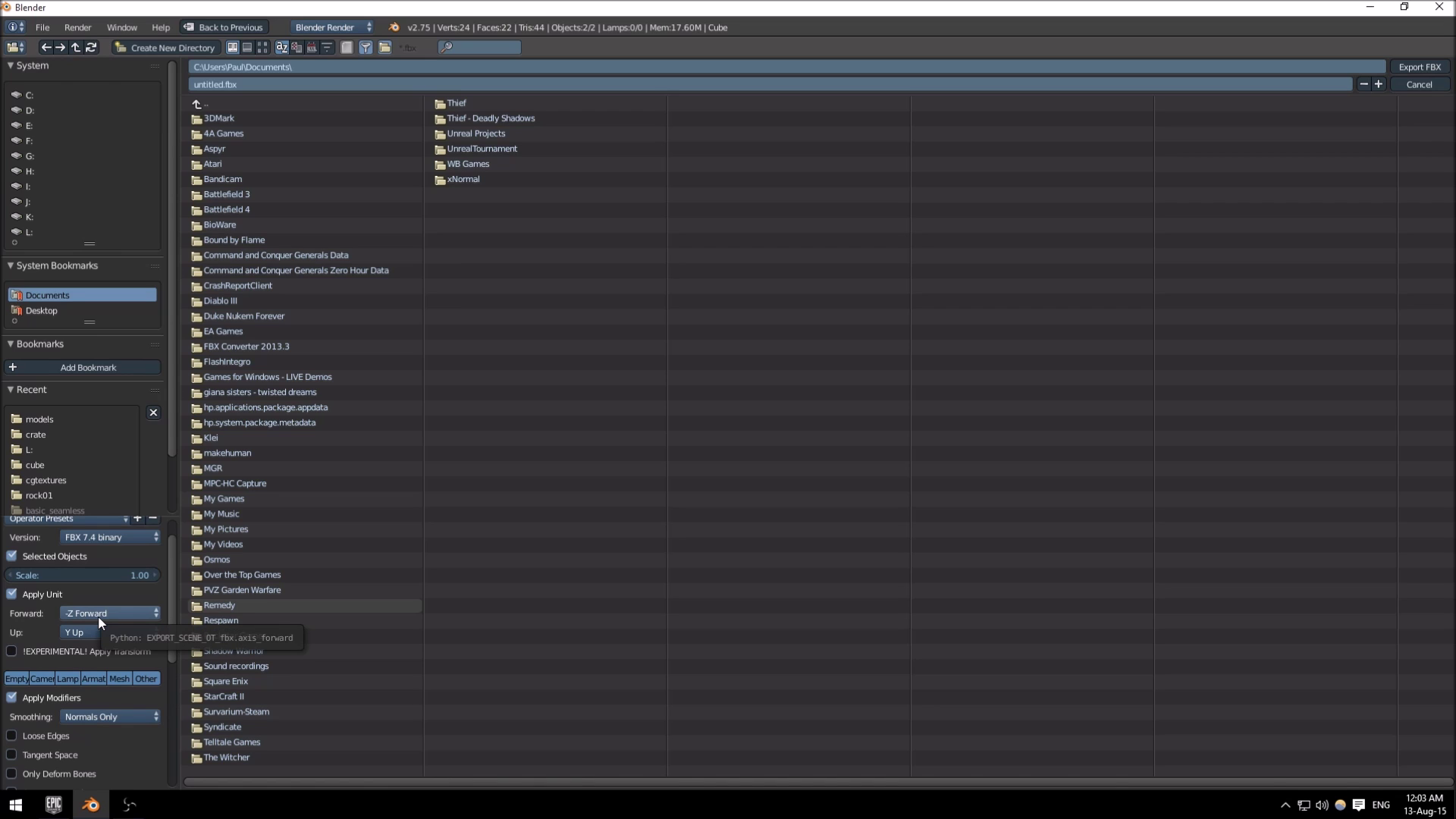
pyautogui.click(98, 616)
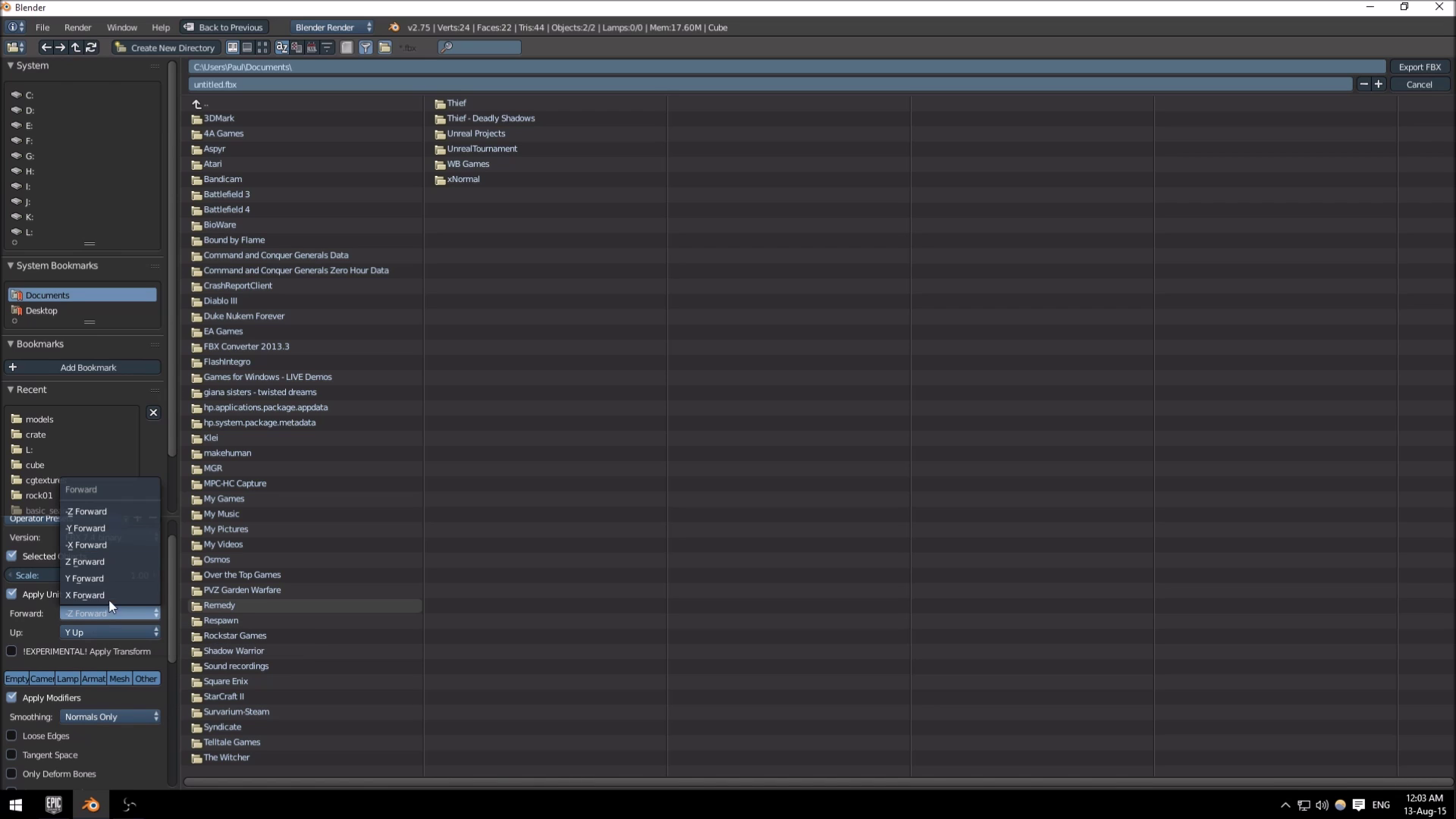
pyautogui.click(92, 529)
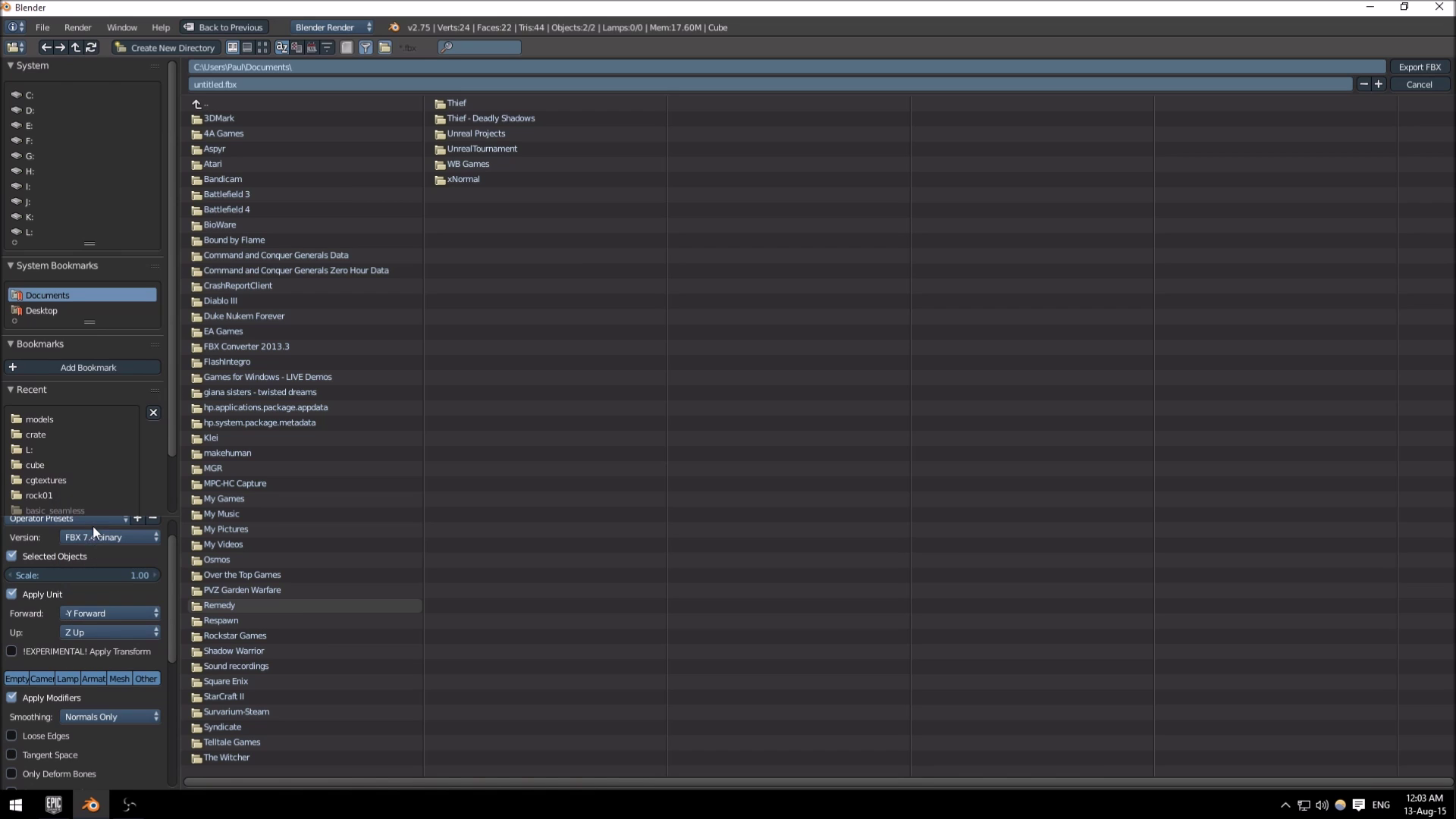
# - Restrict export to Armature and Mesh, set Smoothing to Edge, and browse to drive L:
pyautogui.scroll(-3, 72, 632)
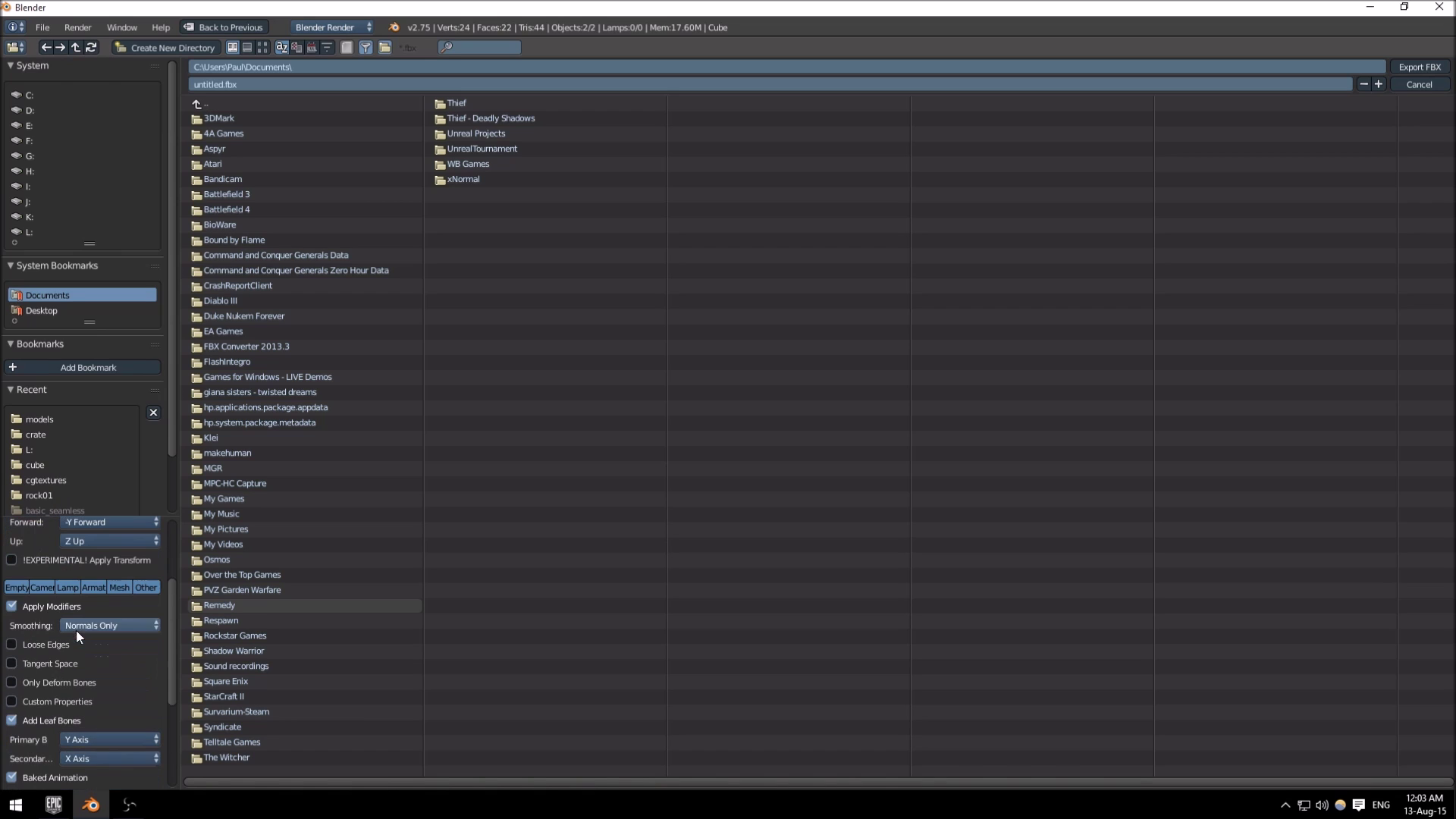
pyautogui.click(93, 588)
pyautogui.keyDown('shift'); pyautogui.click(120, 589); pyautogui.keyUp('shift')
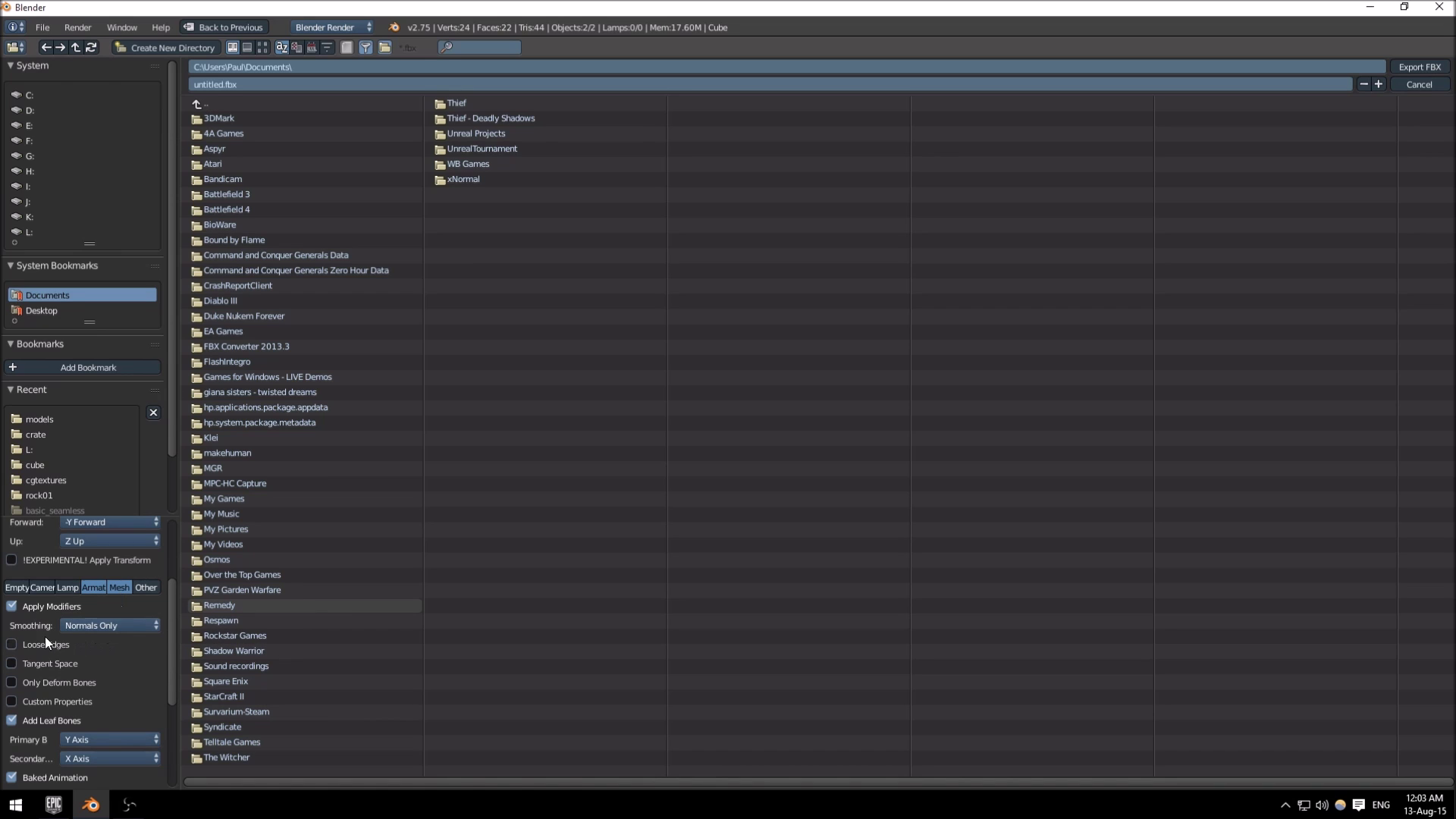
pyautogui.click(130, 625)
pyautogui.click(113, 573)
pyautogui.click(27, 232)
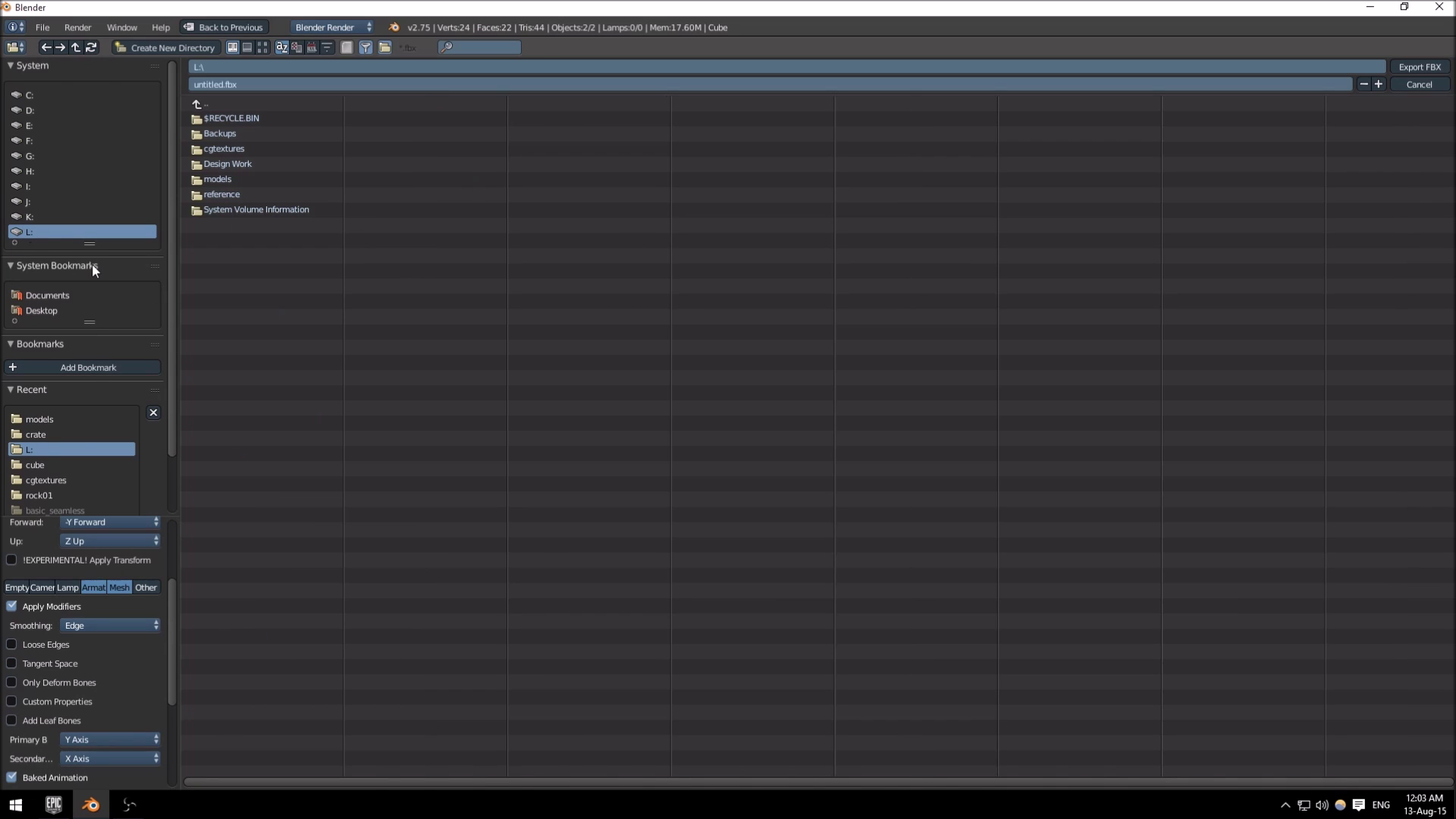
# - Create a Tentacle folder in L:\models and export Tentacle_test01.fbx into it
pyautogui.click(217, 179)
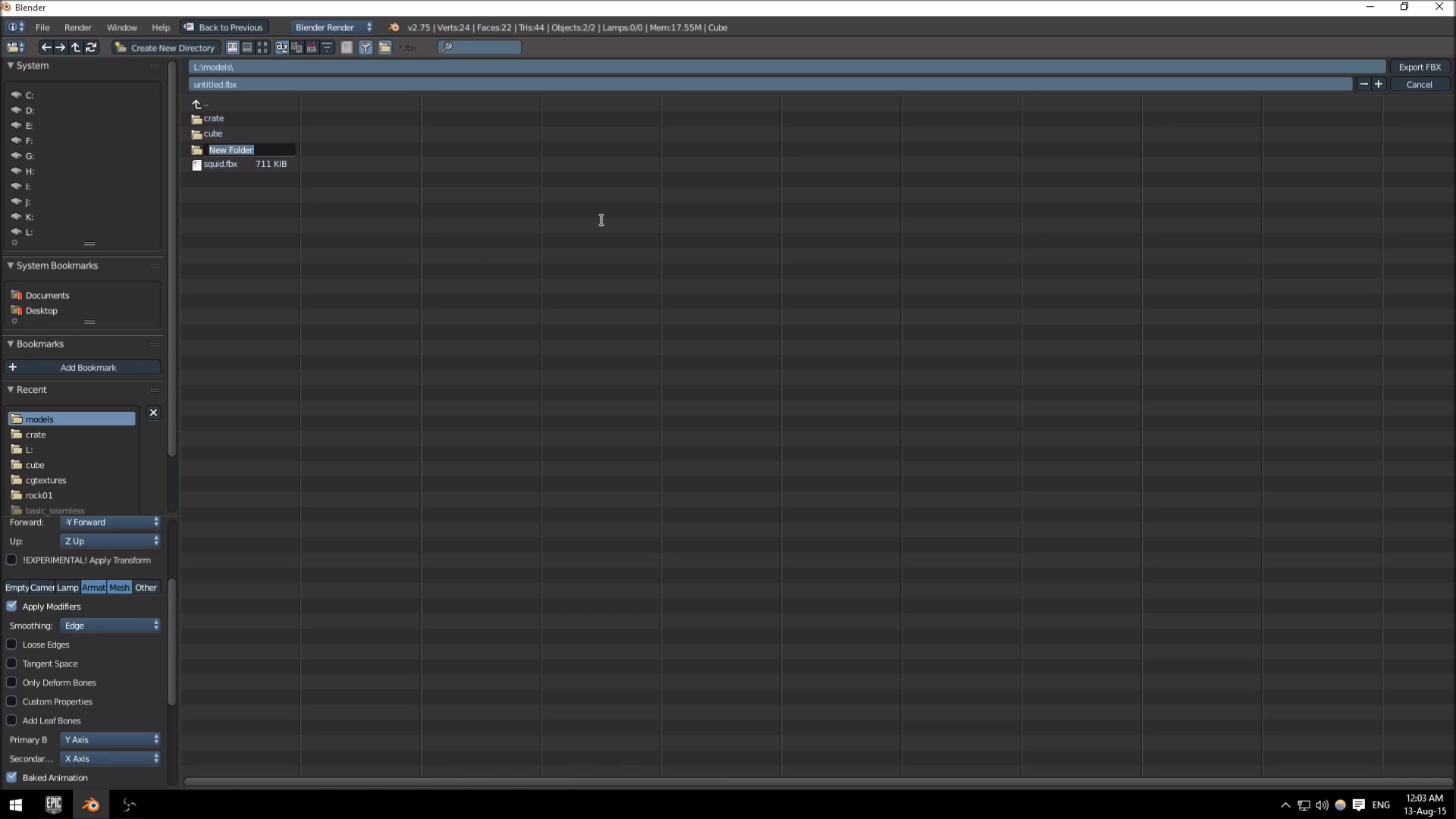
pyautogui.write('Tentacle')
pyautogui.press('Return')
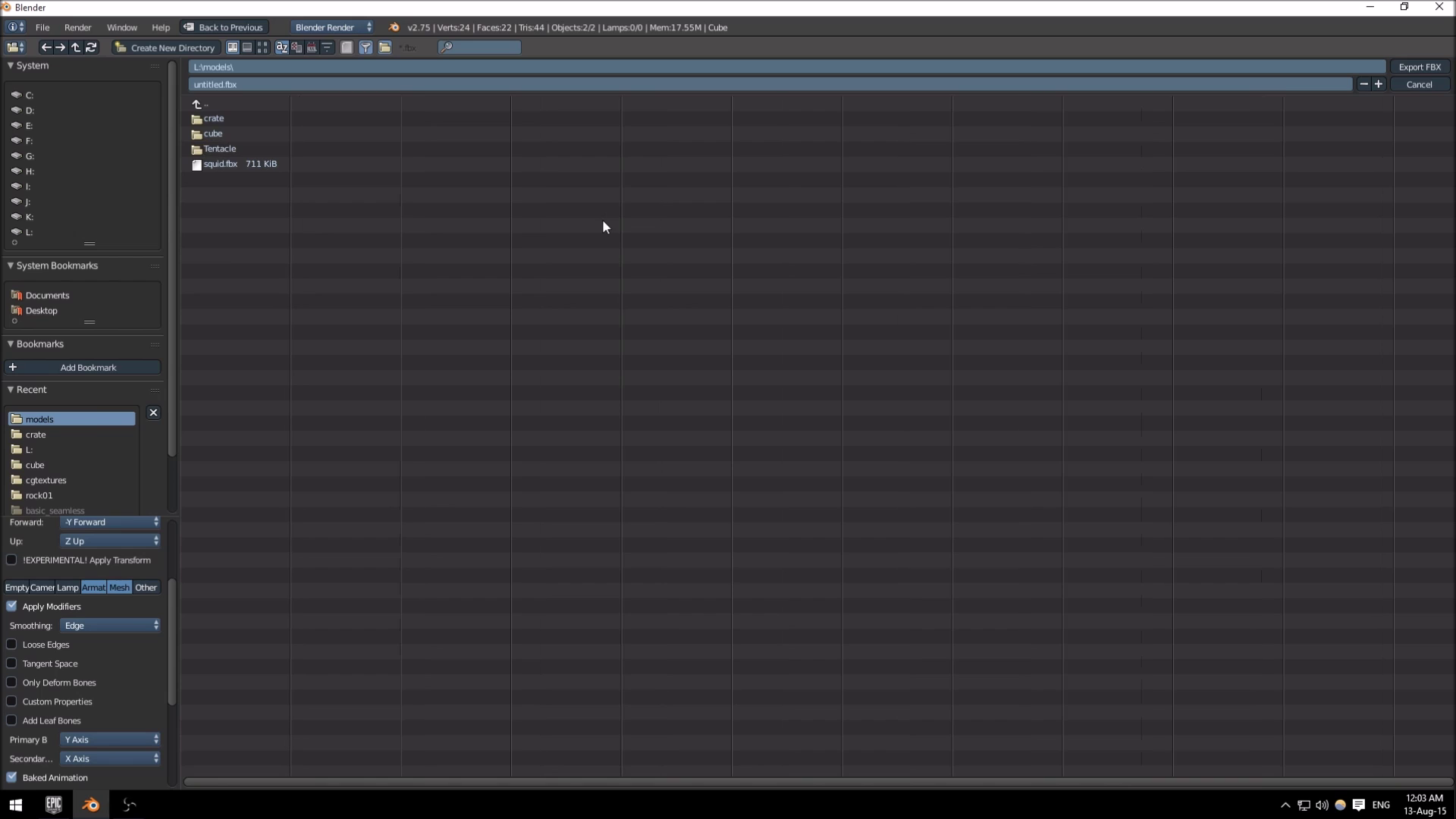
pyautogui.click(230, 146)
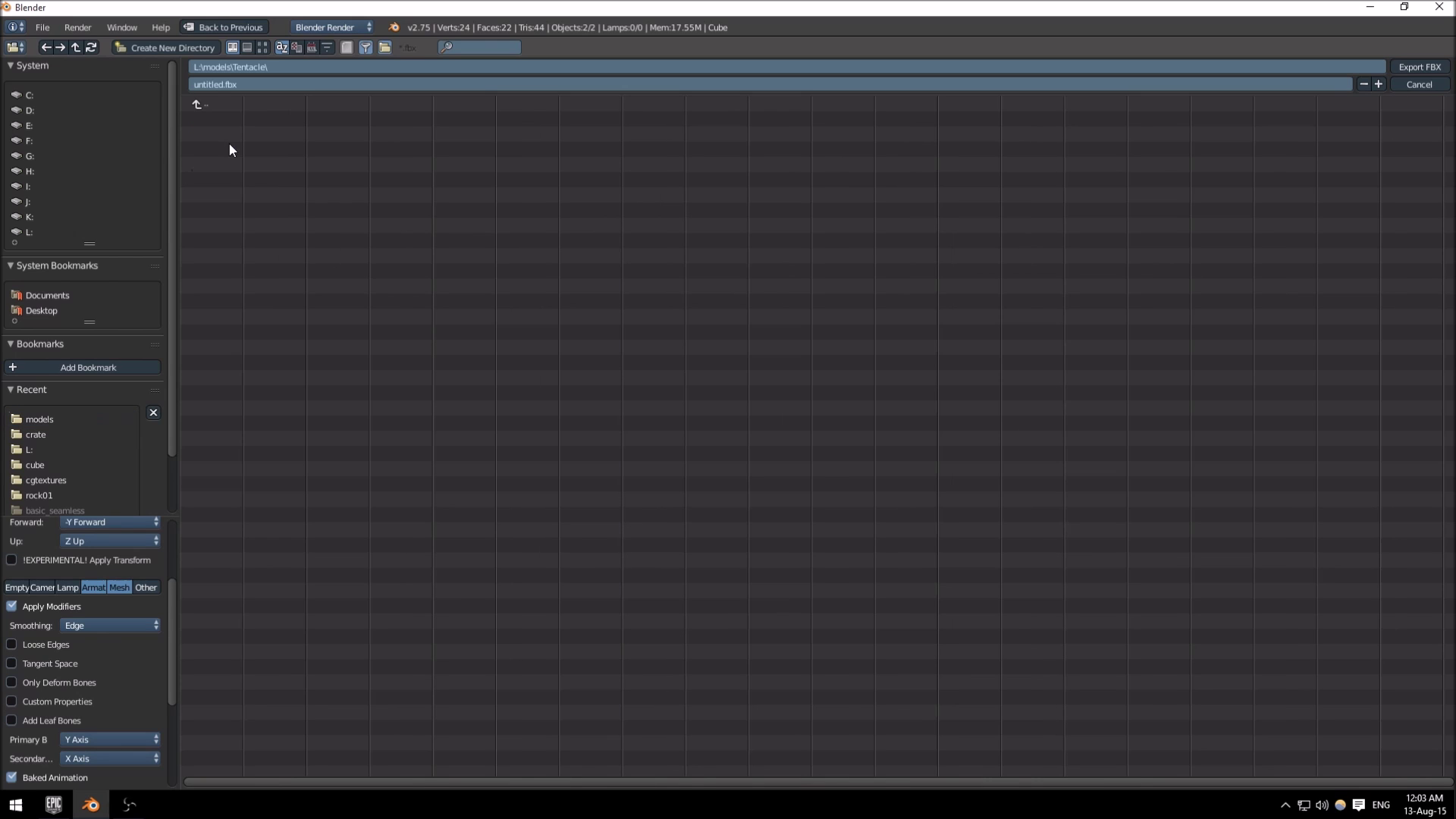
pyautogui.click(224, 84)
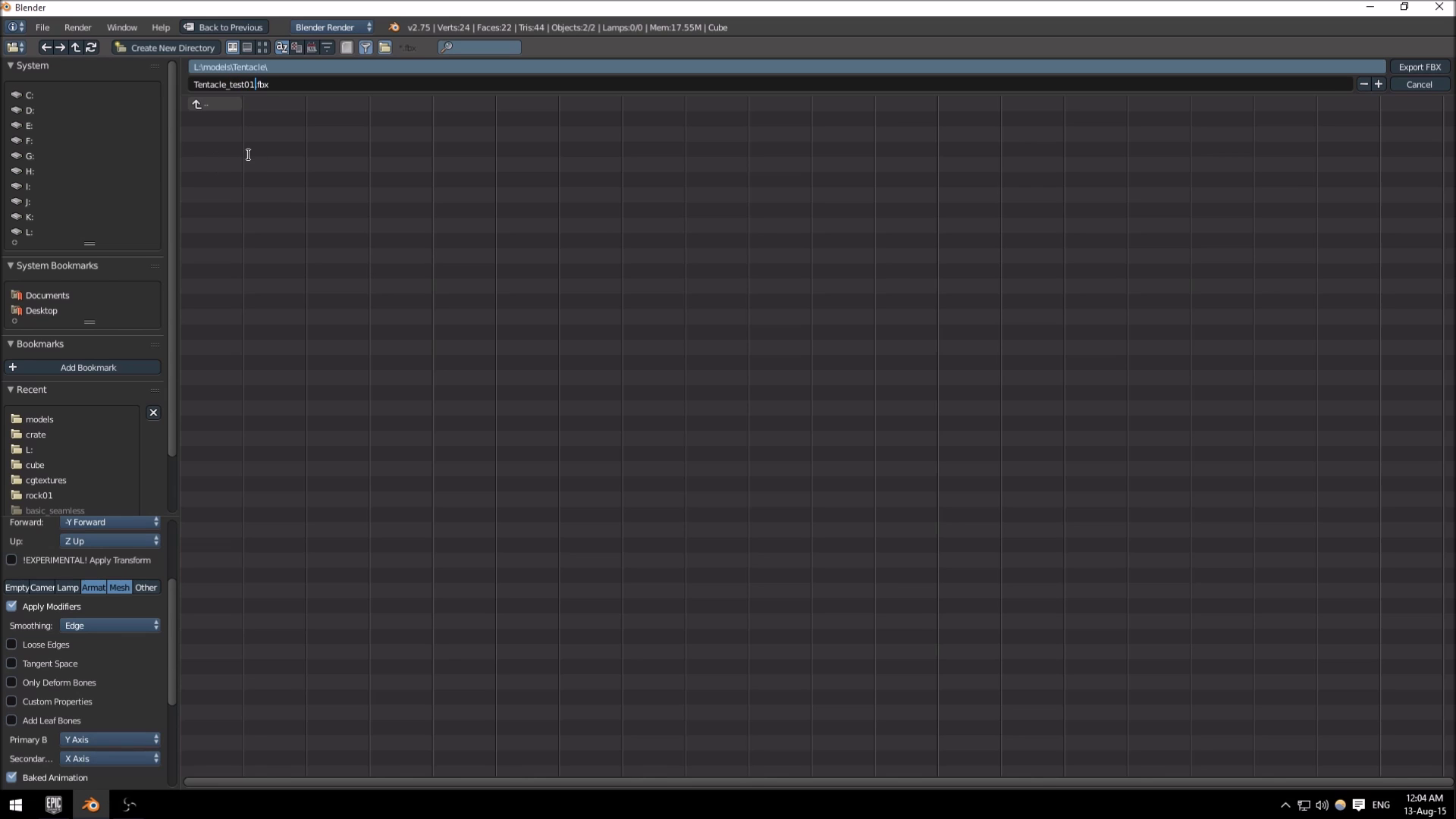
pyautogui.click(1413, 66)
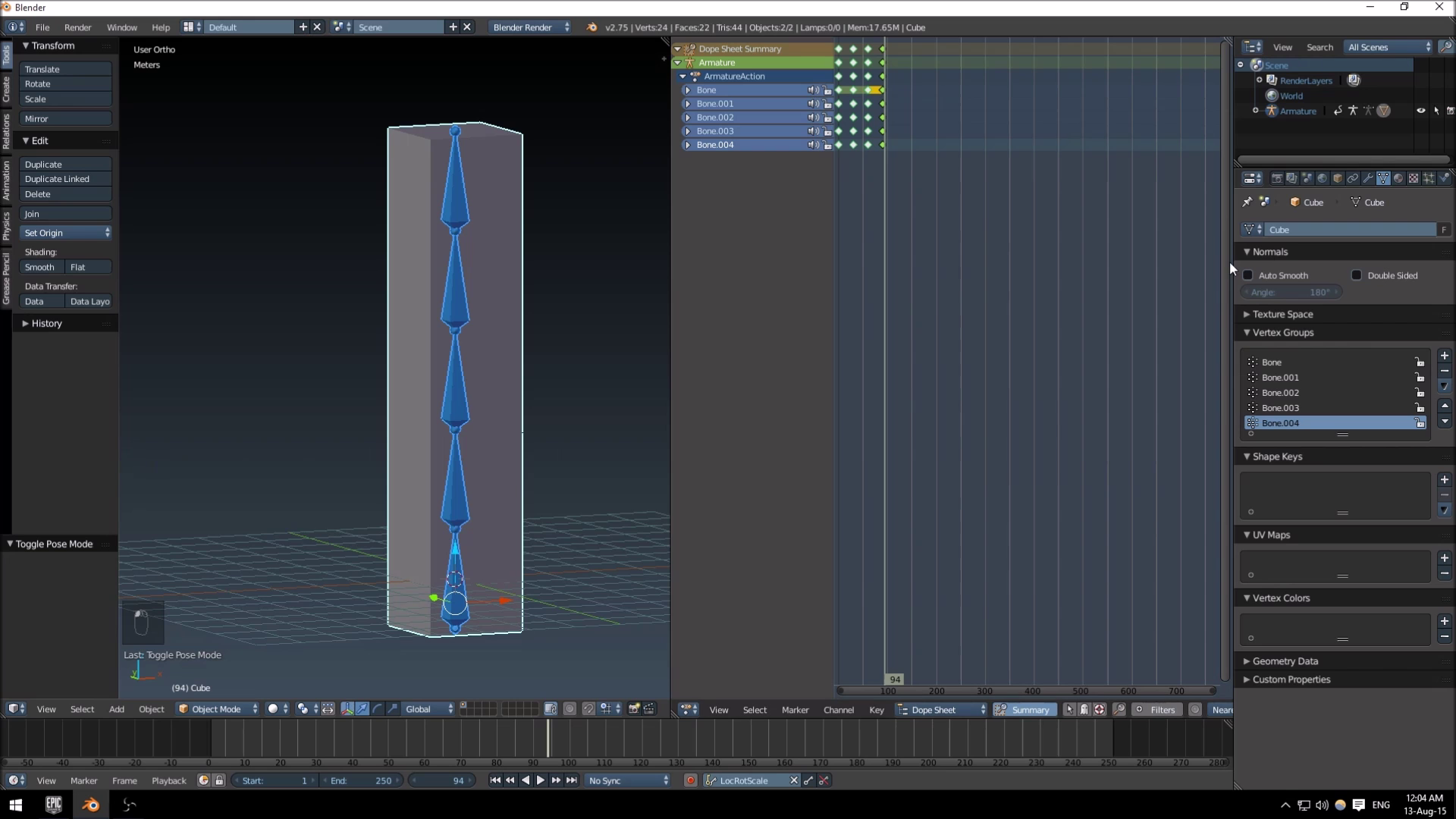
# - Launch MyProject in Unreal Engine 4.8.3 from the Epic Games Launcher, then minimise the launcher
pyautogui.click(53, 804)
pyautogui.doubleClick(463, 447)
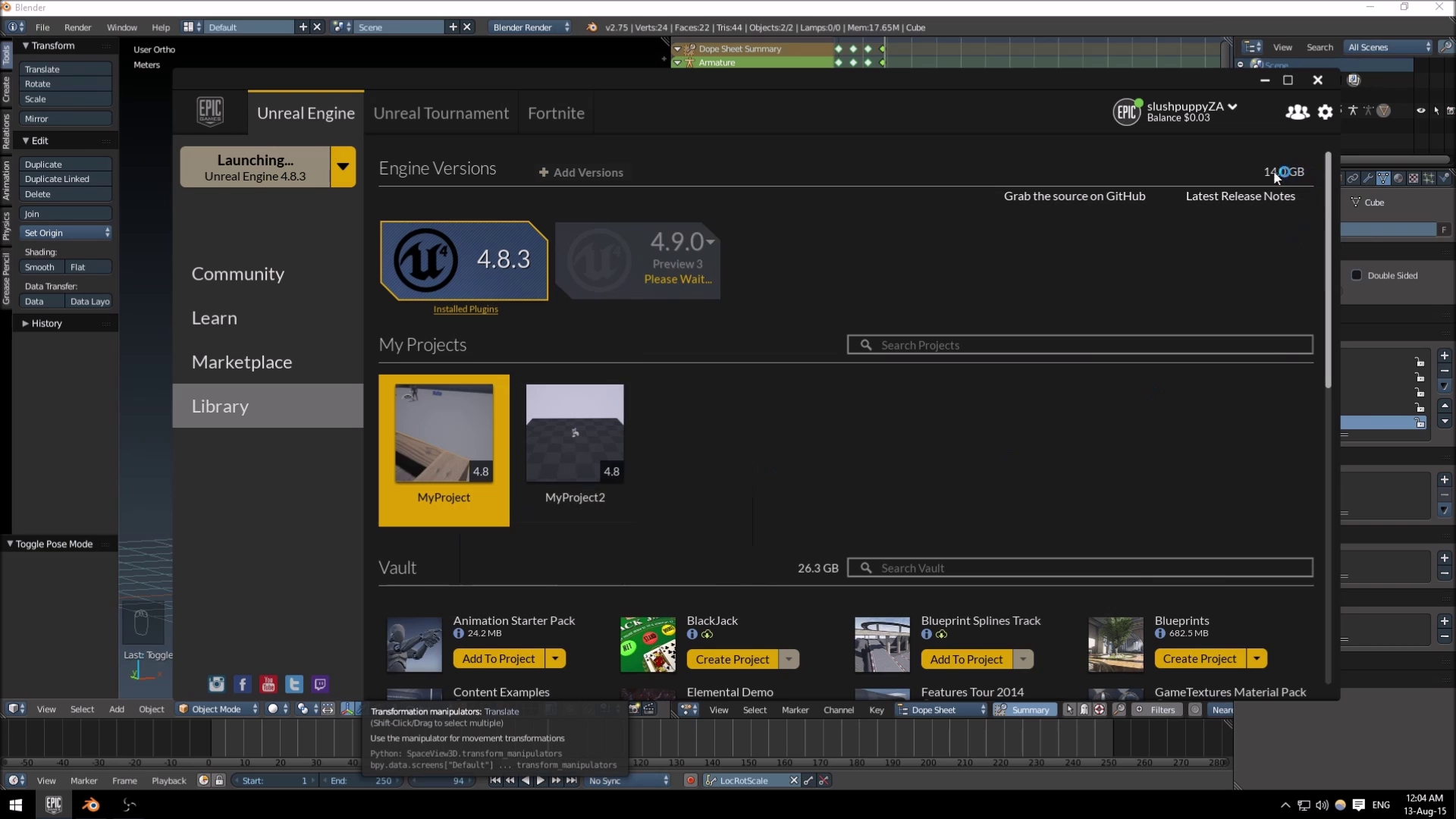
pyautogui.click(1264, 79)
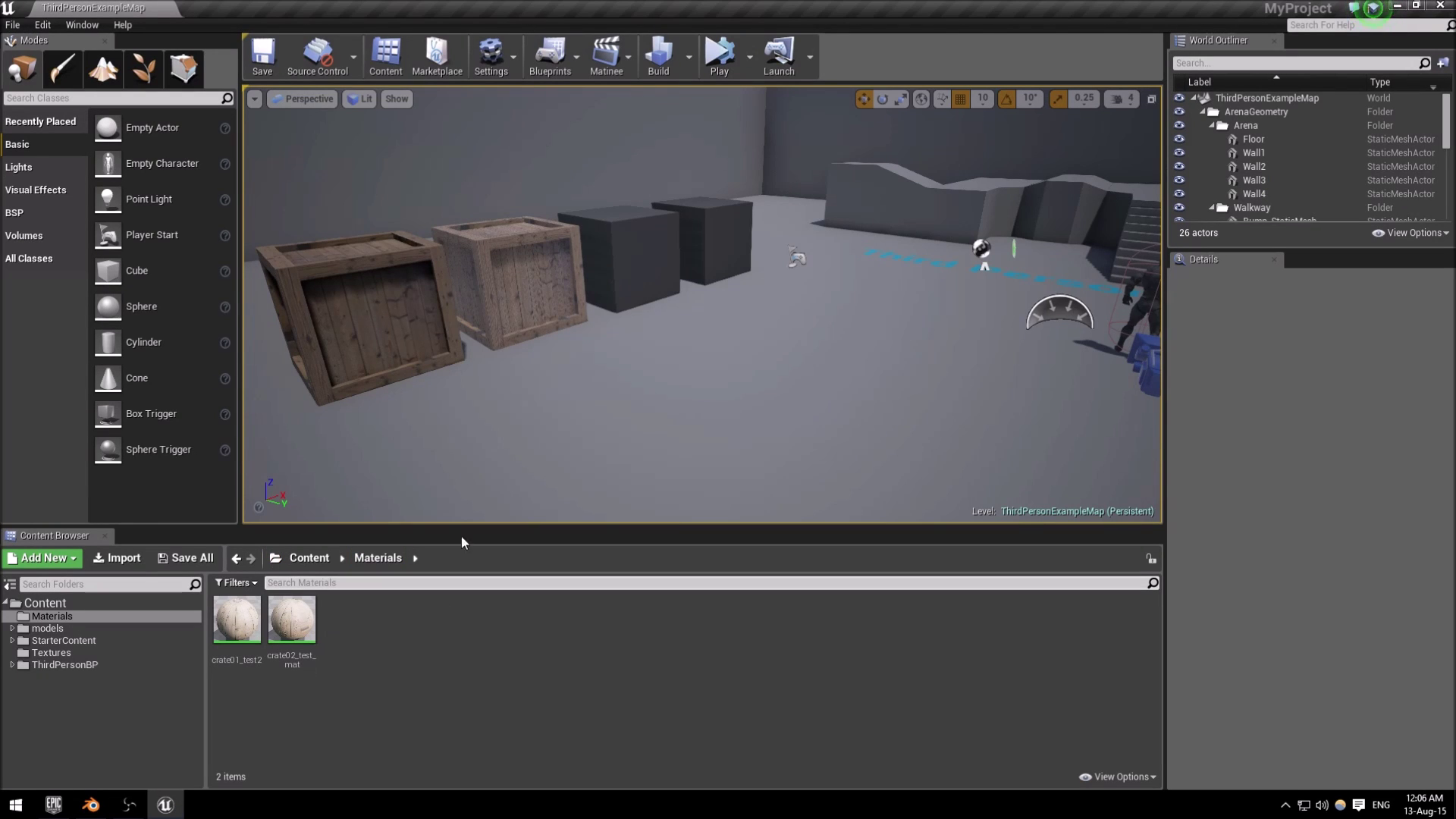
# - Import Tentacle_test01.fbx from the Tentacle folder into the models folder
pyautogui.click(48, 628)
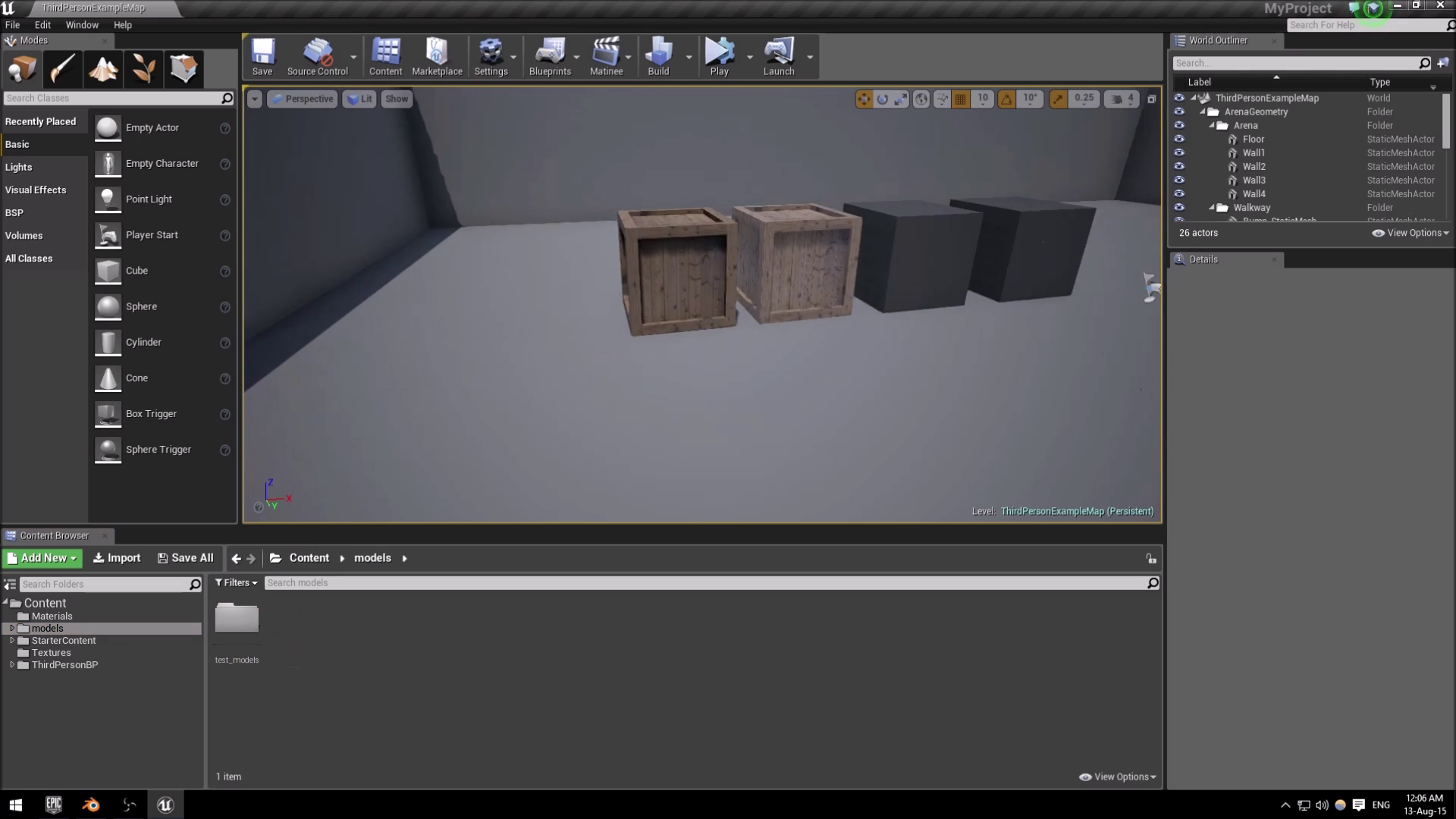
pyautogui.moveTo(702, 303); pyautogui.dragTo(735, 303, button='right')
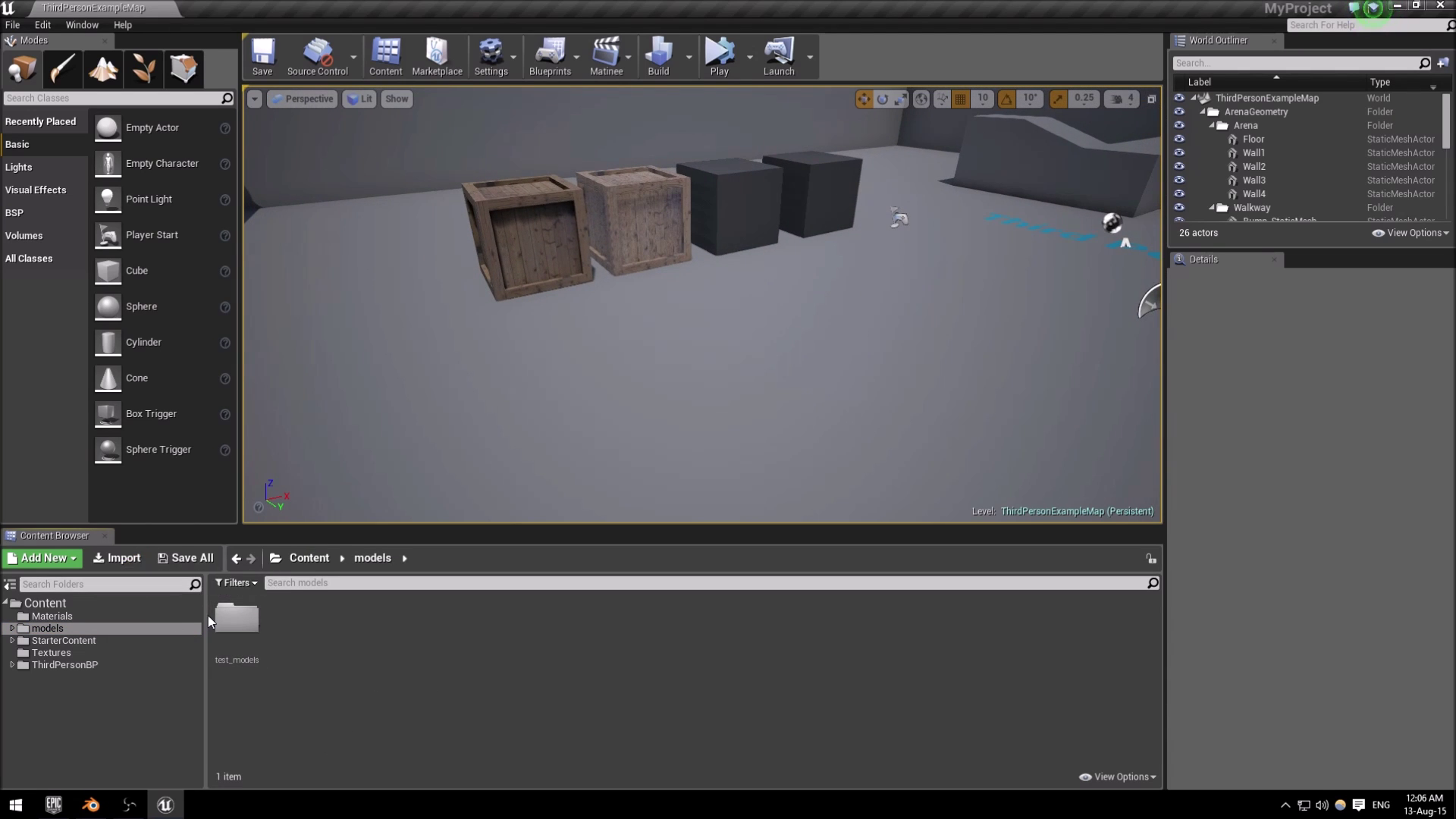
pyautogui.click(132, 560)
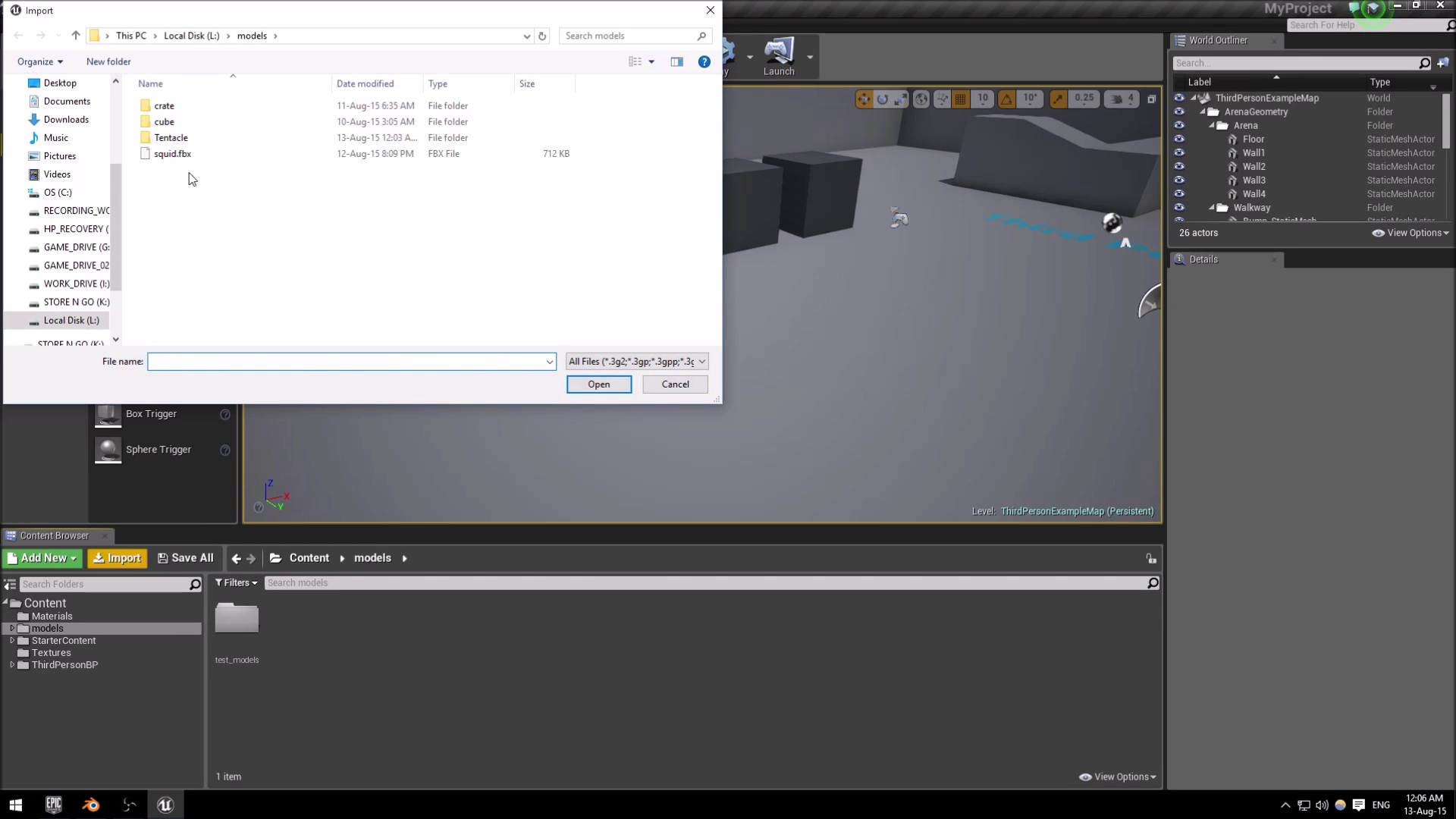
pyautogui.doubleClick(175, 138)
pyautogui.click(184, 111)
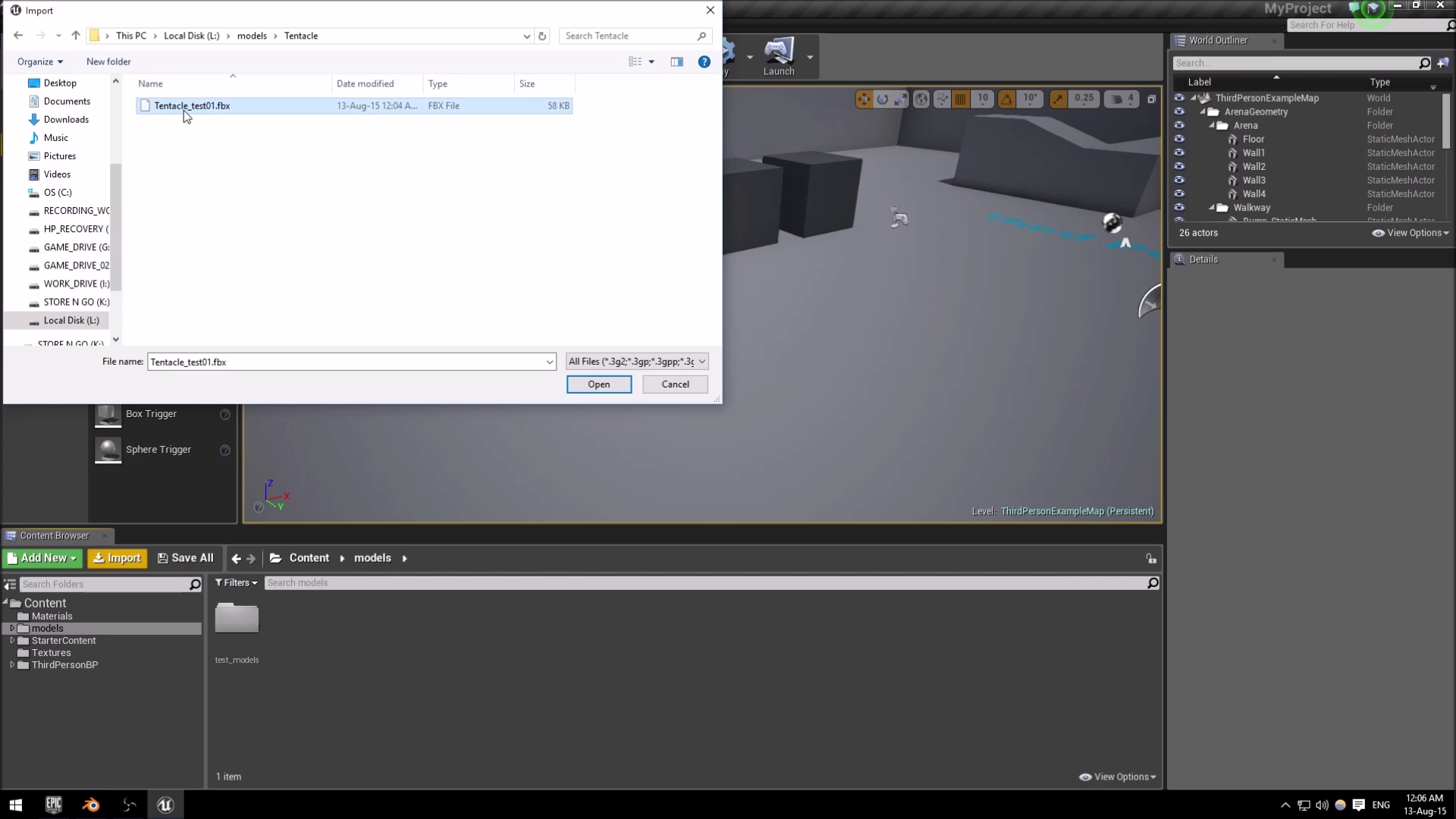
pyautogui.doubleClick(184, 111)
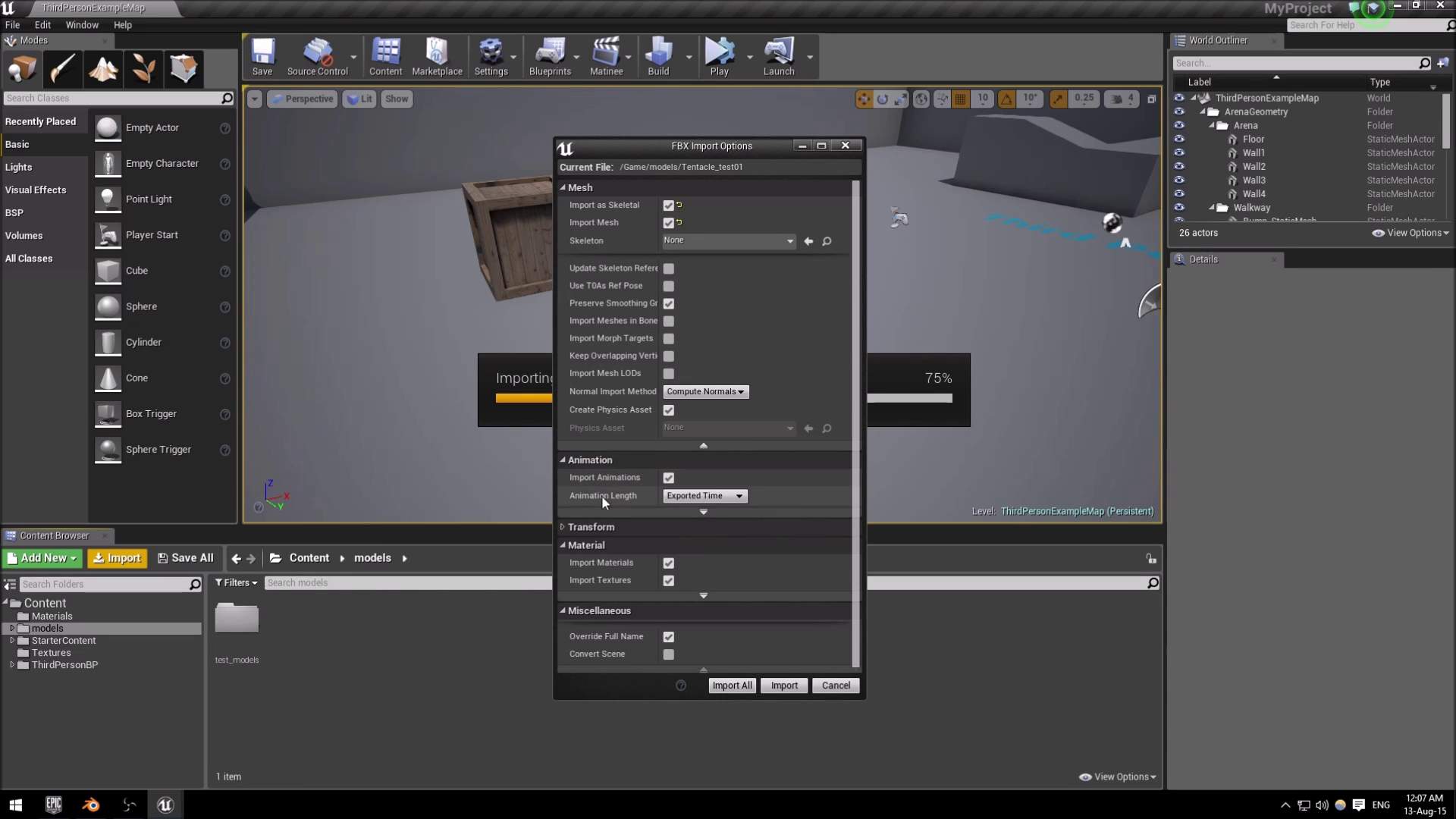
# - Import Tentacle_test01 with the chosen options, review the missing UV set warning, and dismiss the log
pyautogui.click(785, 687)
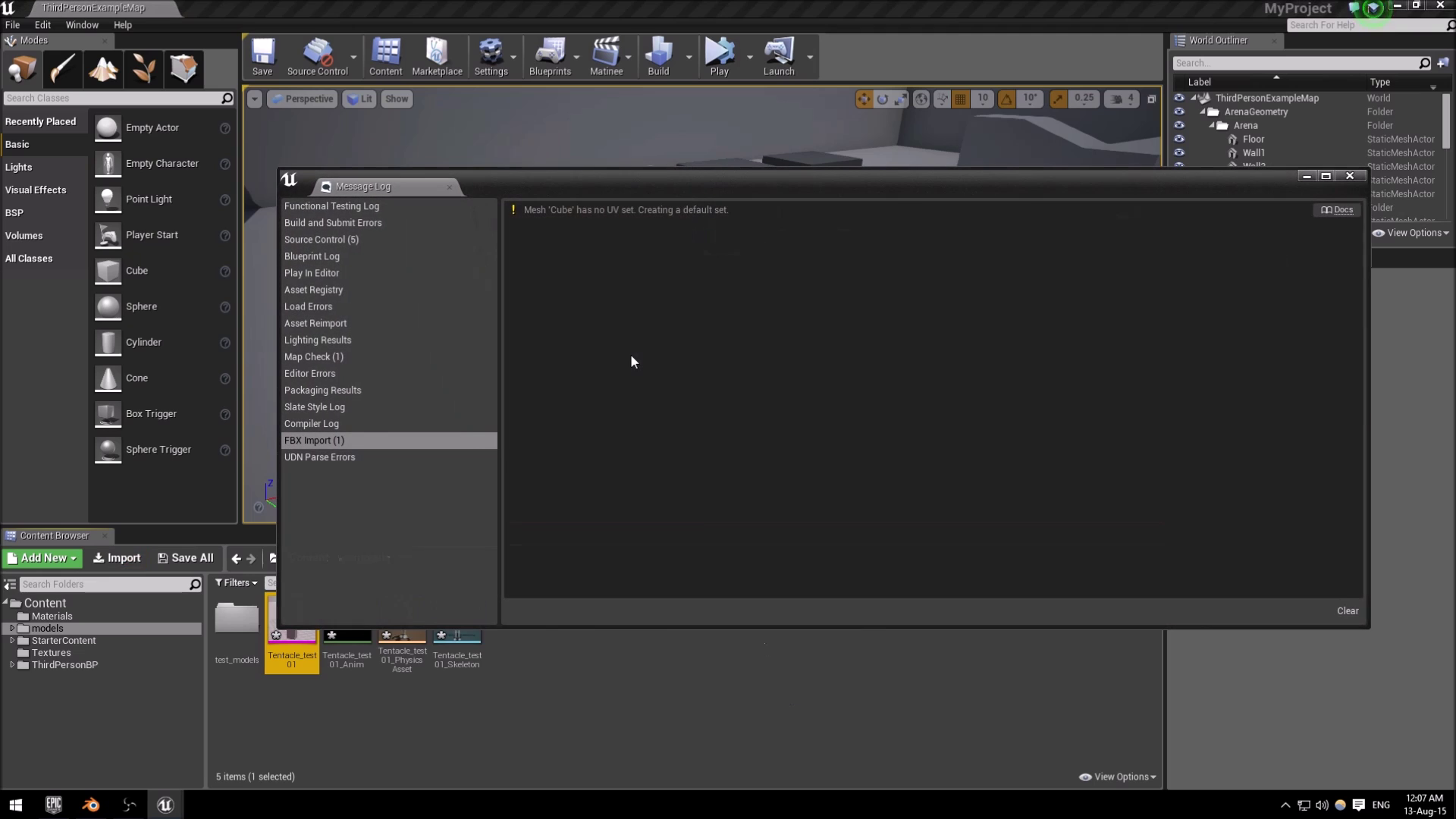
pyautogui.click(622, 210)
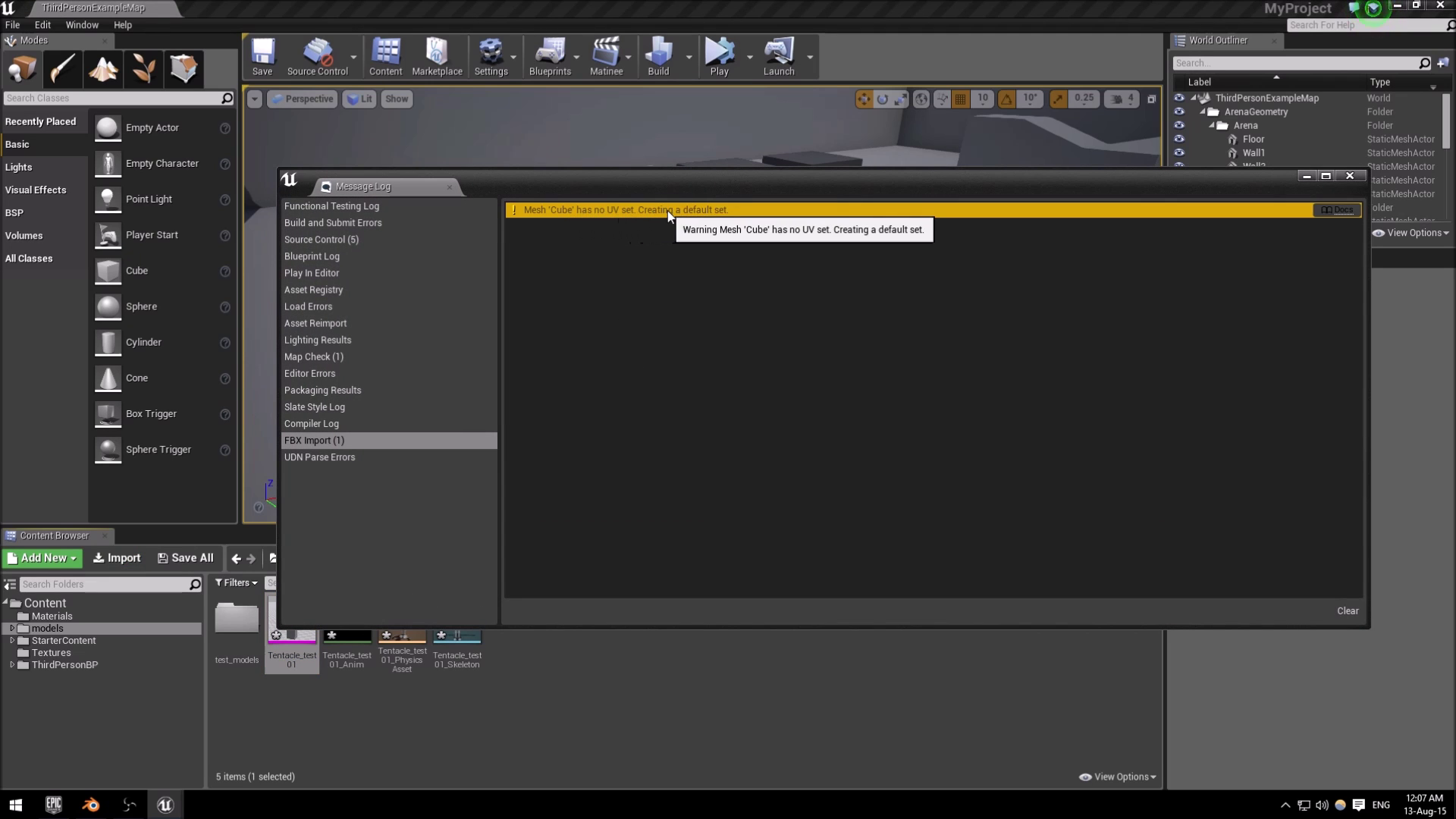
pyautogui.click(453, 190)
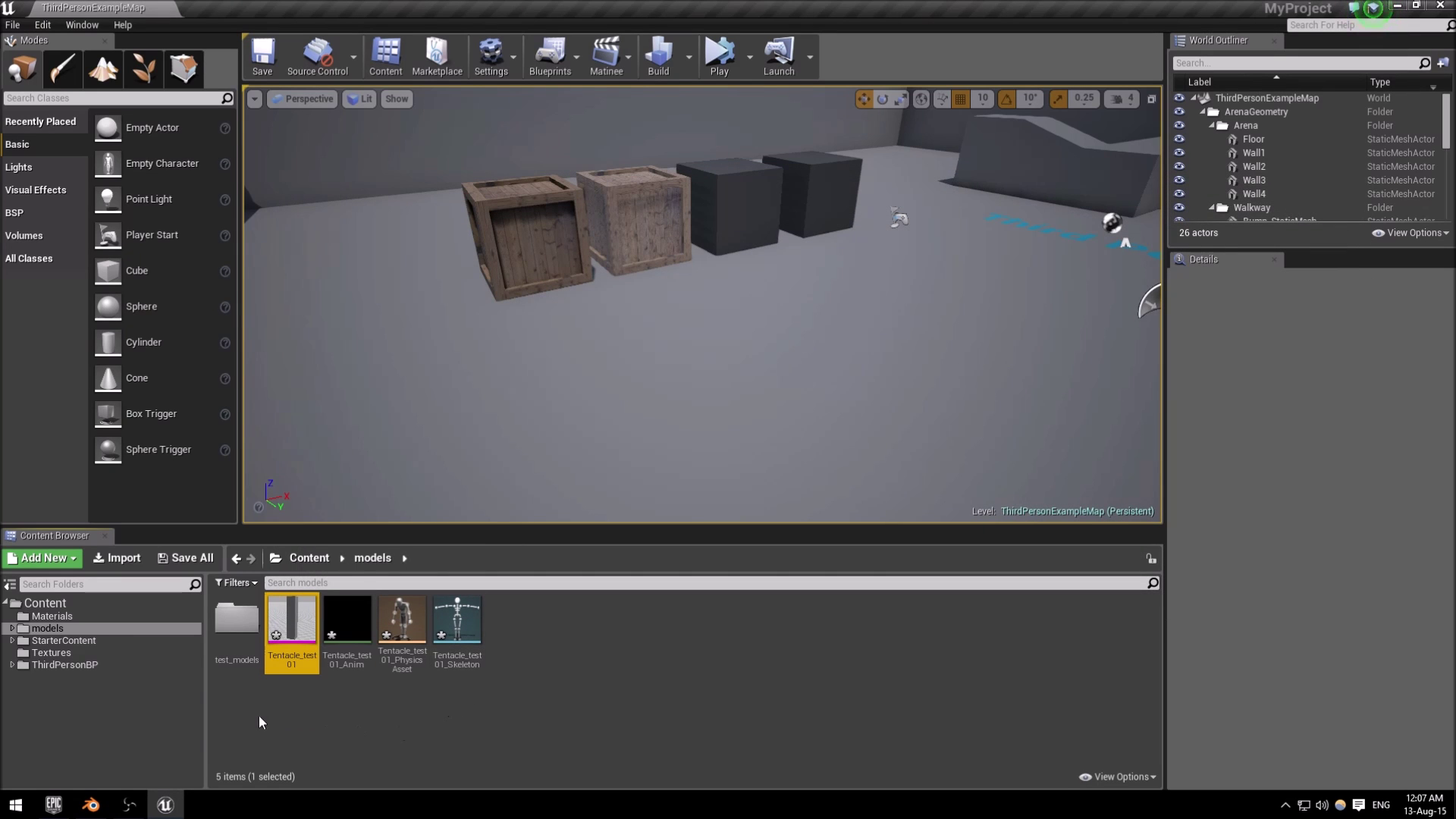
pyautogui.doubleClick(304, 664)
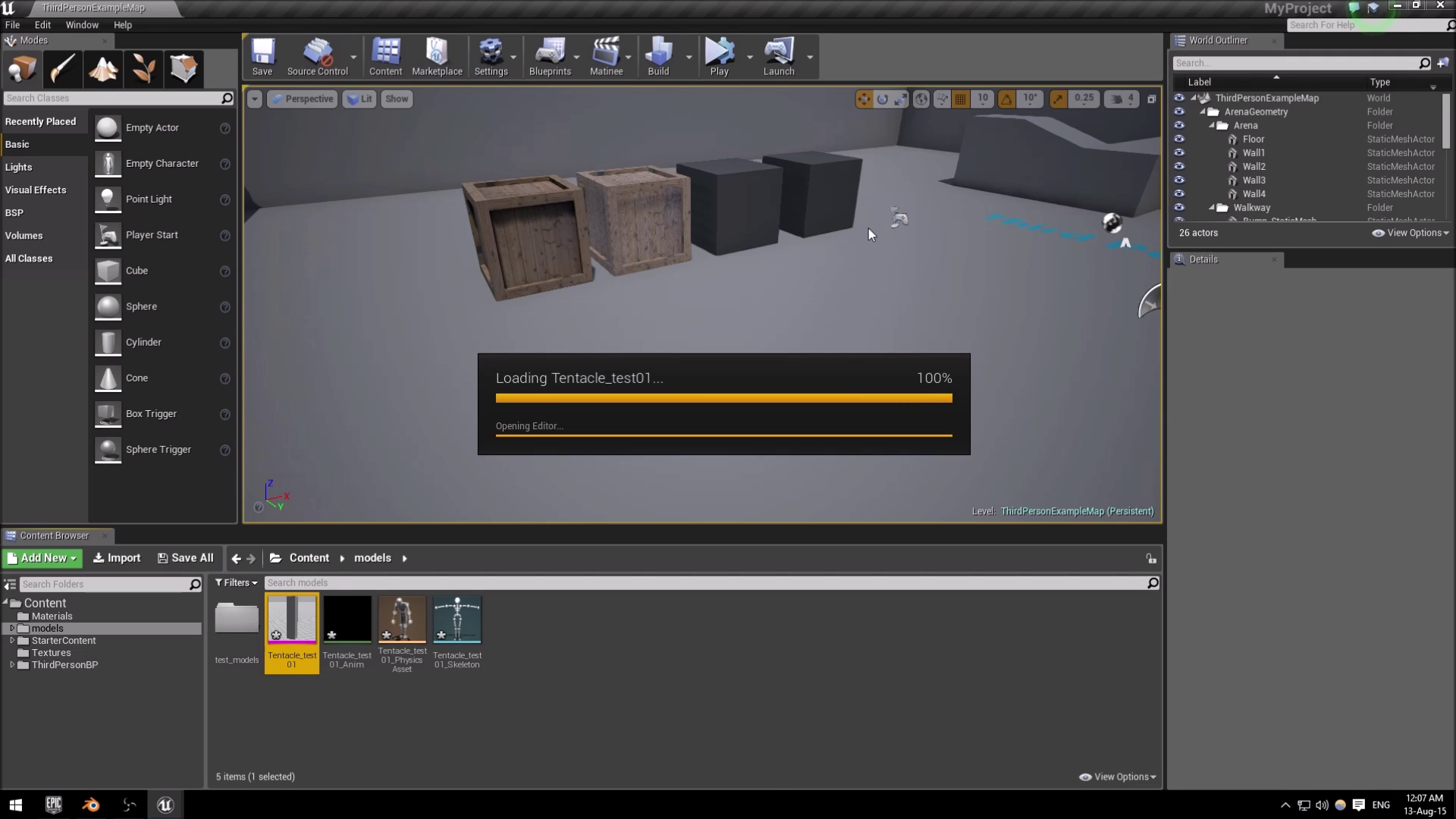
pyautogui.press('Return')
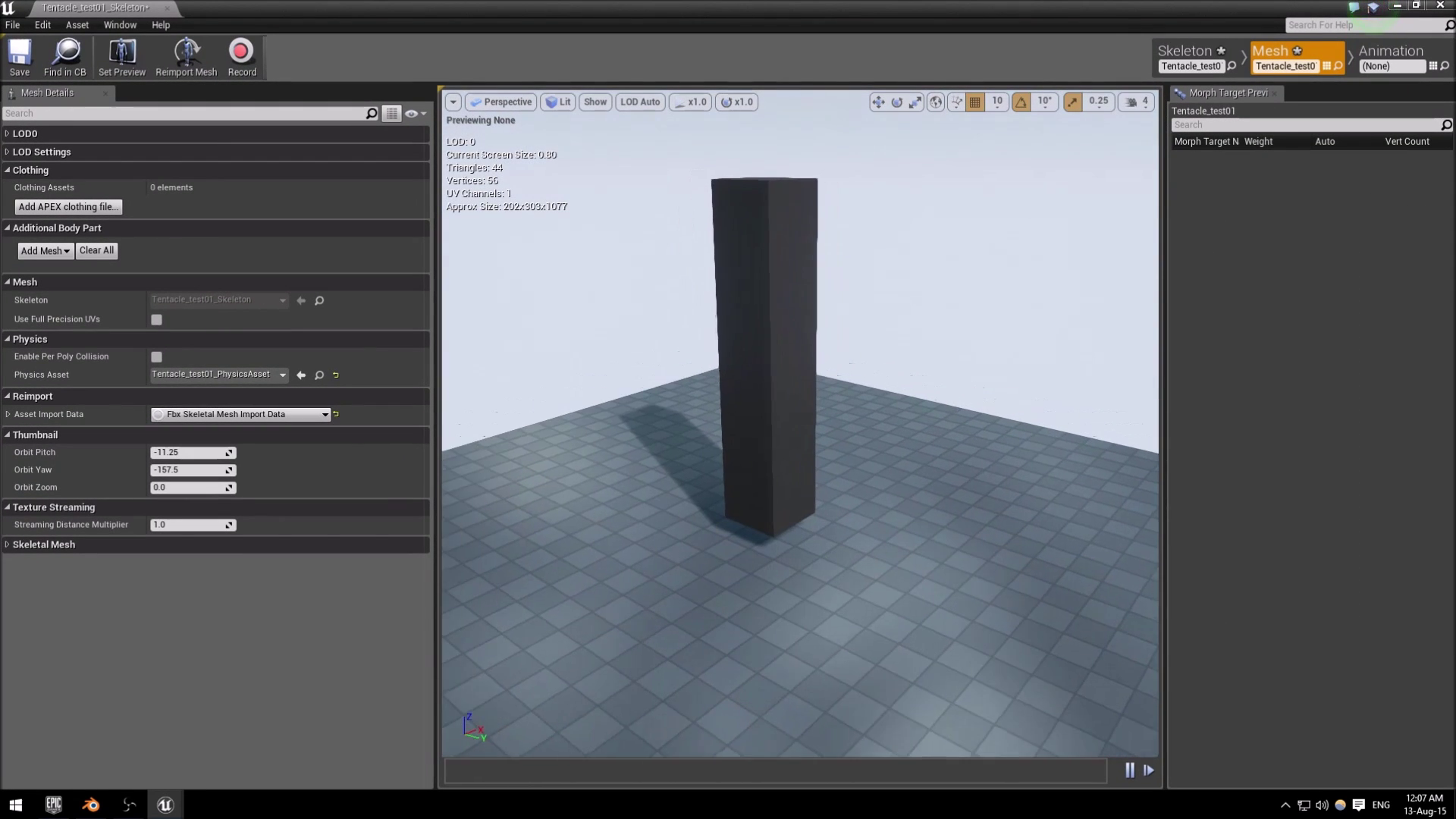
pyautogui.click(1389, 53)
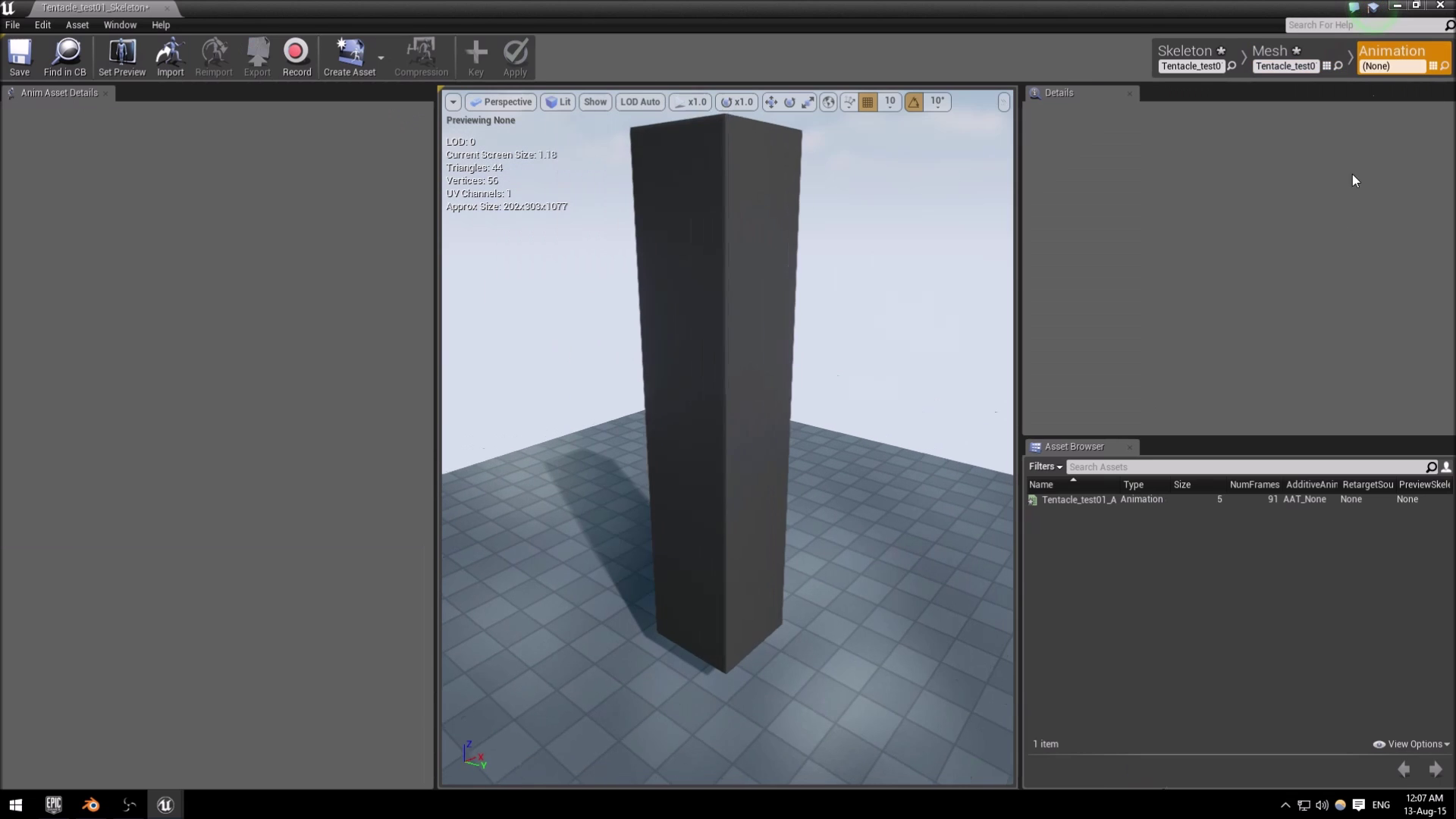
pyautogui.doubleClick(1110, 500)
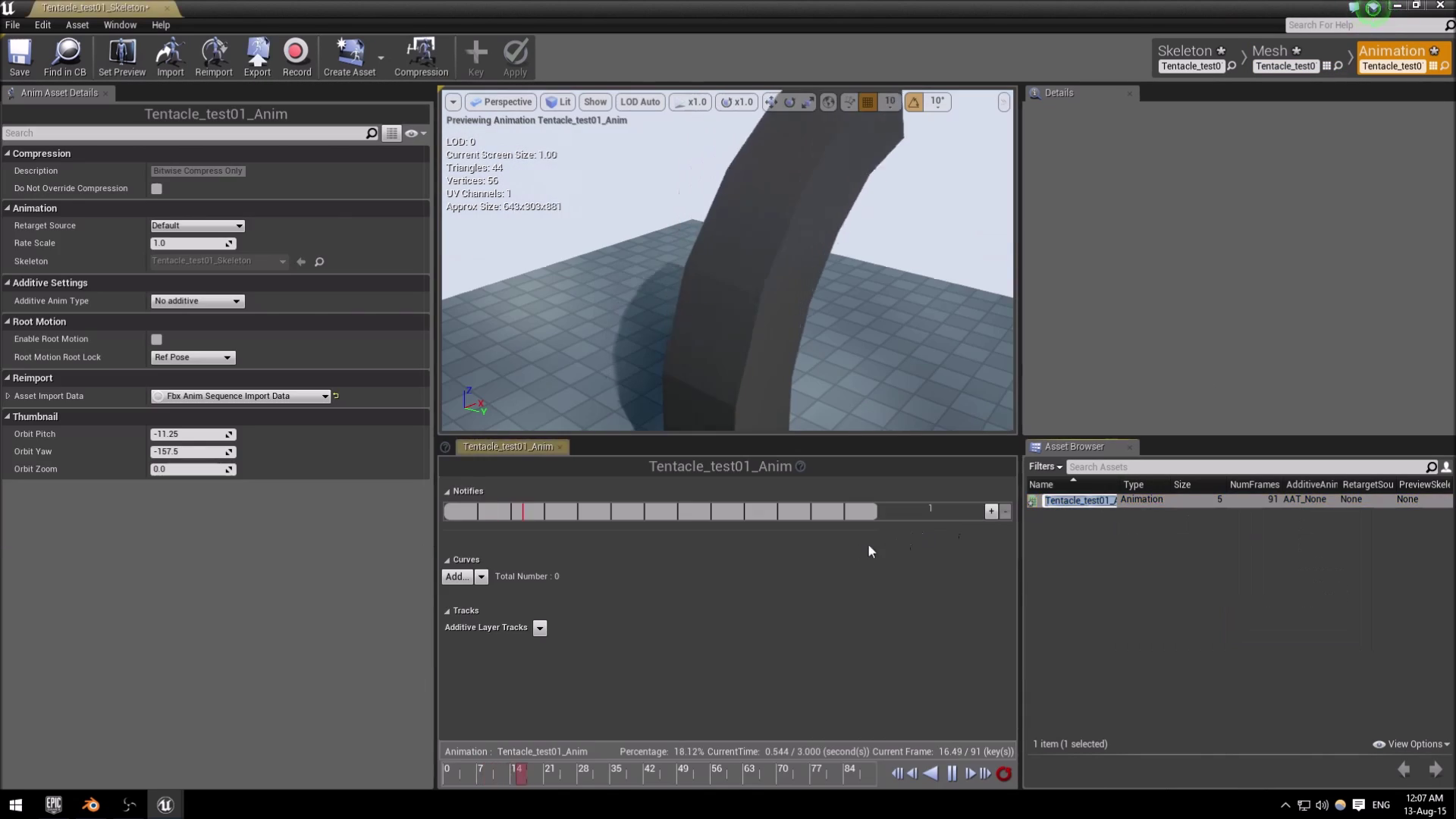
pyautogui.moveTo(713, 312); pyautogui.dragTo(667, 364)
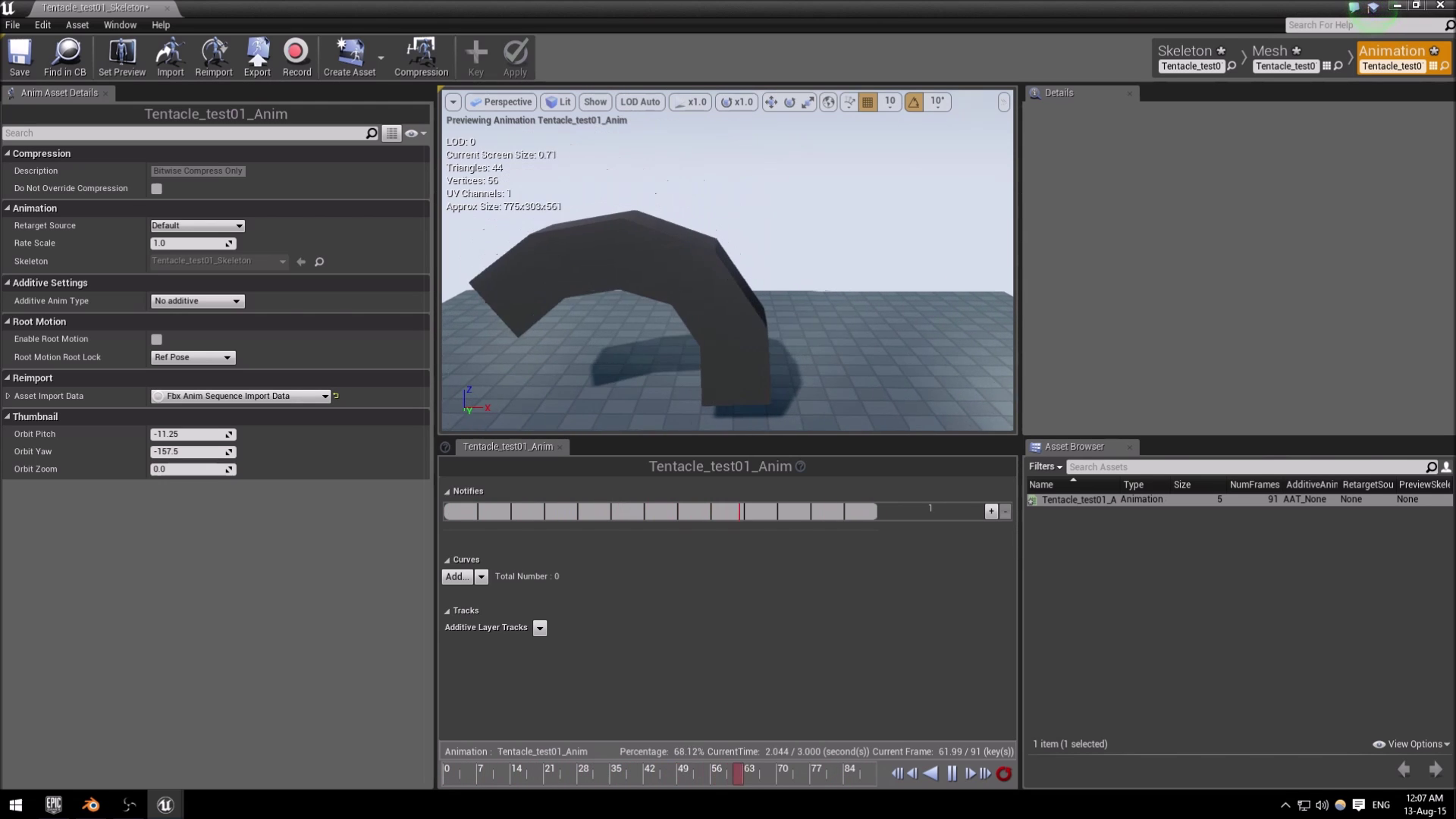
pyautogui.click(167, 7)
pyautogui.click(347, 628)
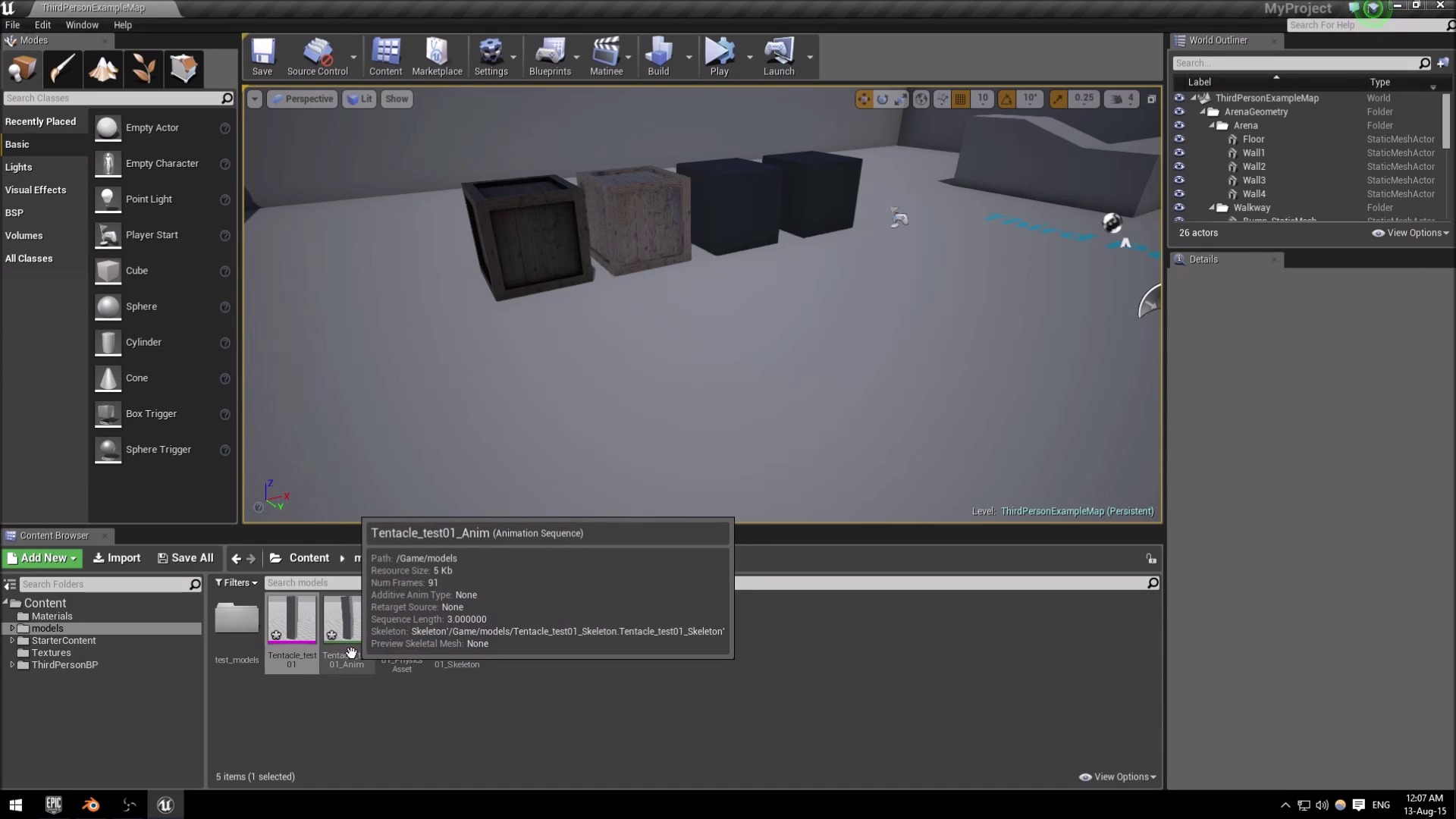
# - Drop Tentacle_test01_Anim into the level near the crates and raise it to Z 230
pyautogui.moveTo(347, 666)
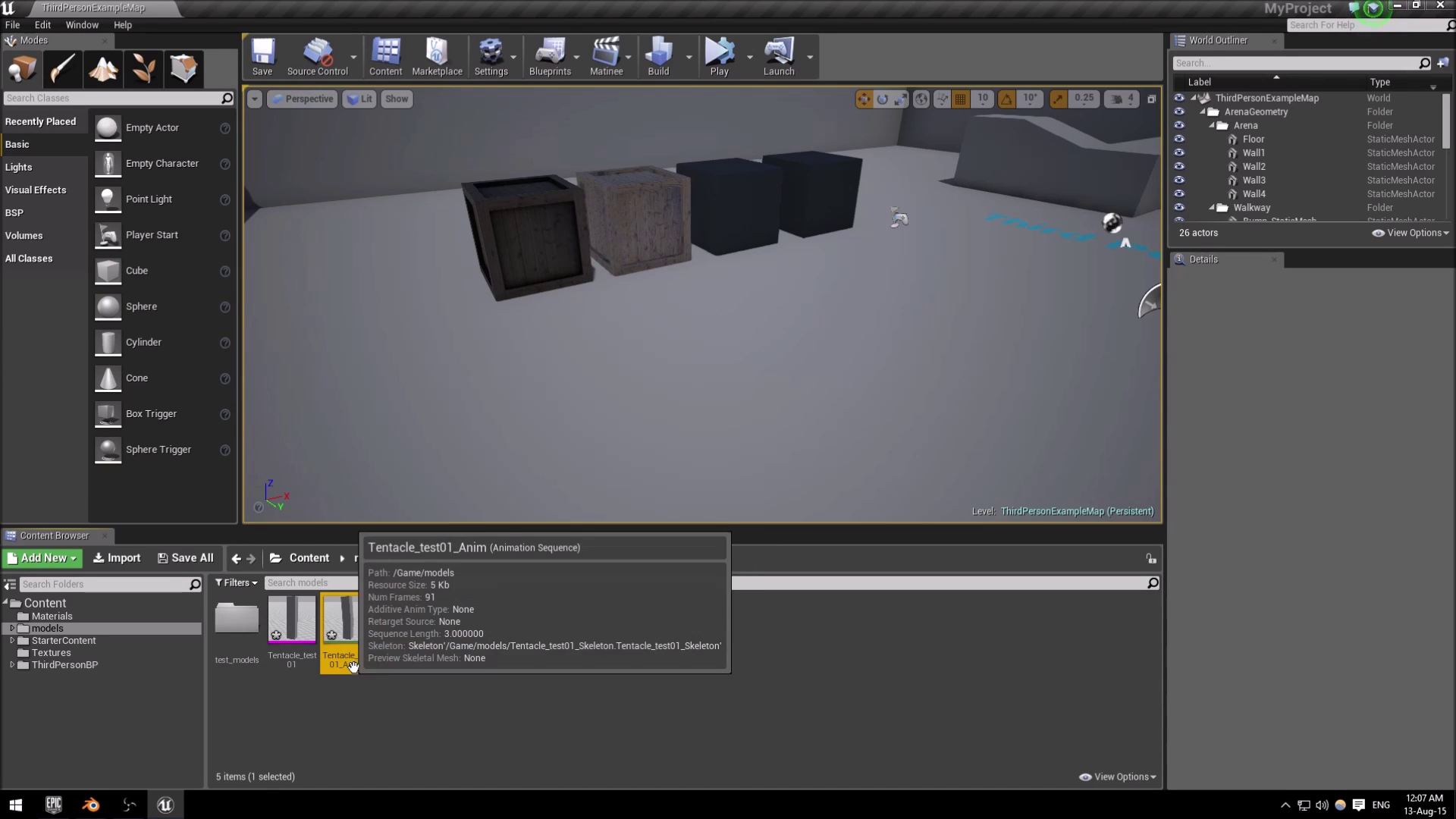
pyautogui.moveTo(346, 666); pyautogui.dragTo(422, 407)
pyautogui.moveTo(791, 346); pyautogui.dragTo(791, 346)
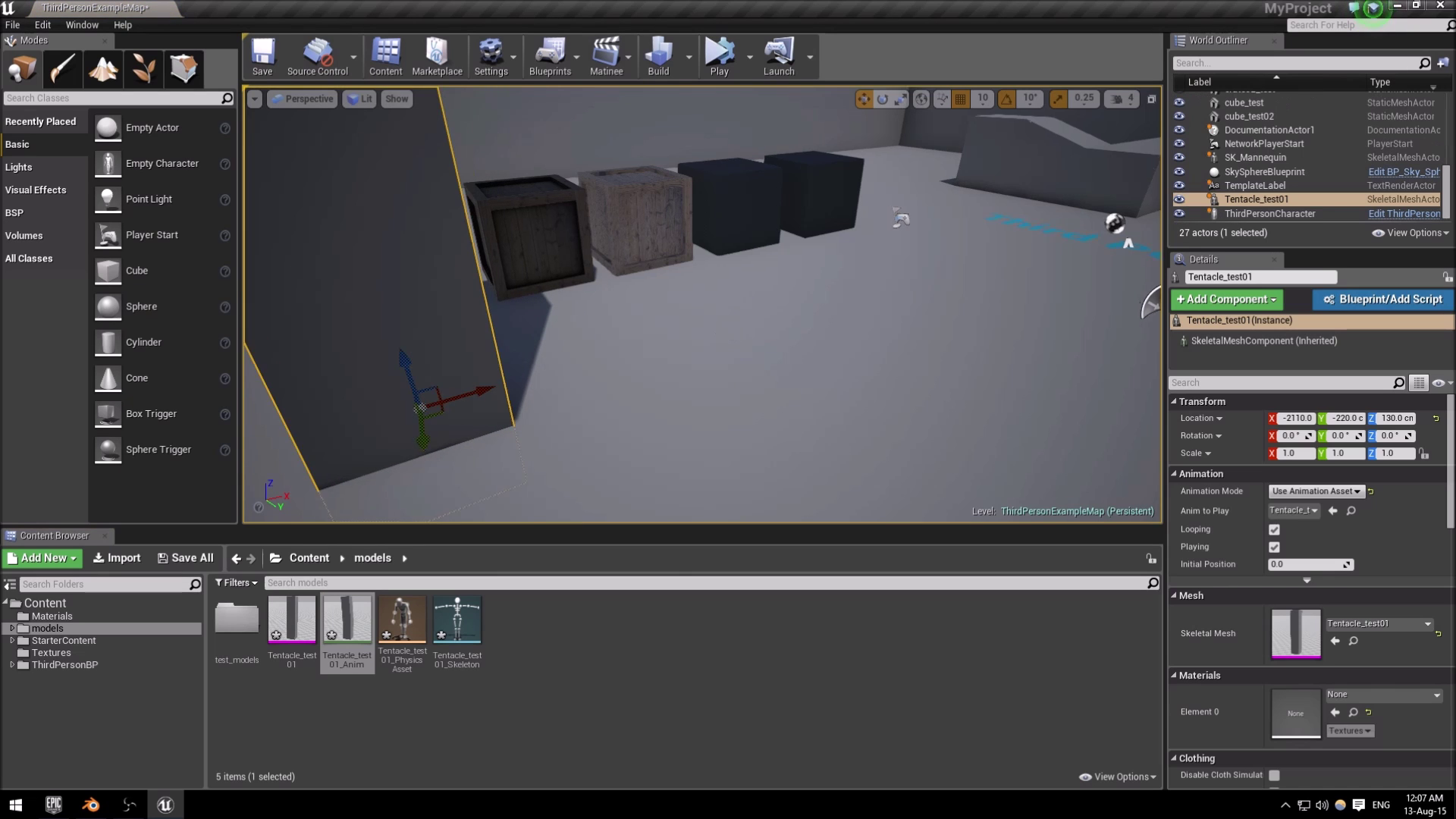
pyautogui.press('f')
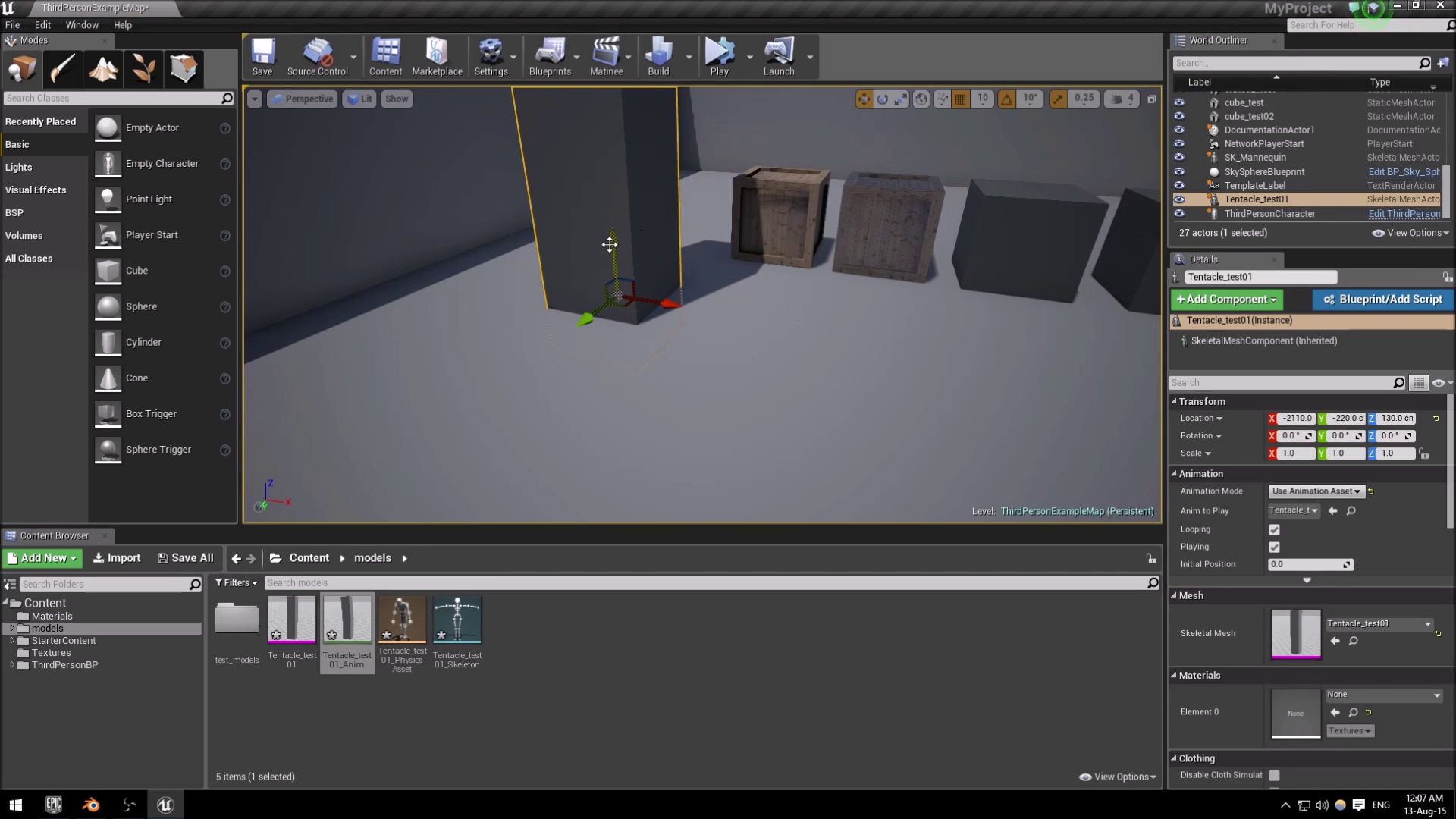
pyautogui.moveTo(612, 254); pyautogui.dragTo(611, 211)
pyautogui.moveTo(742, 282); pyautogui.dragTo(733, 202, button='right')
pyautogui.moveTo(635, 91); pyautogui.dragTo(700, 101, button='right')
pyautogui.click(749, 60)
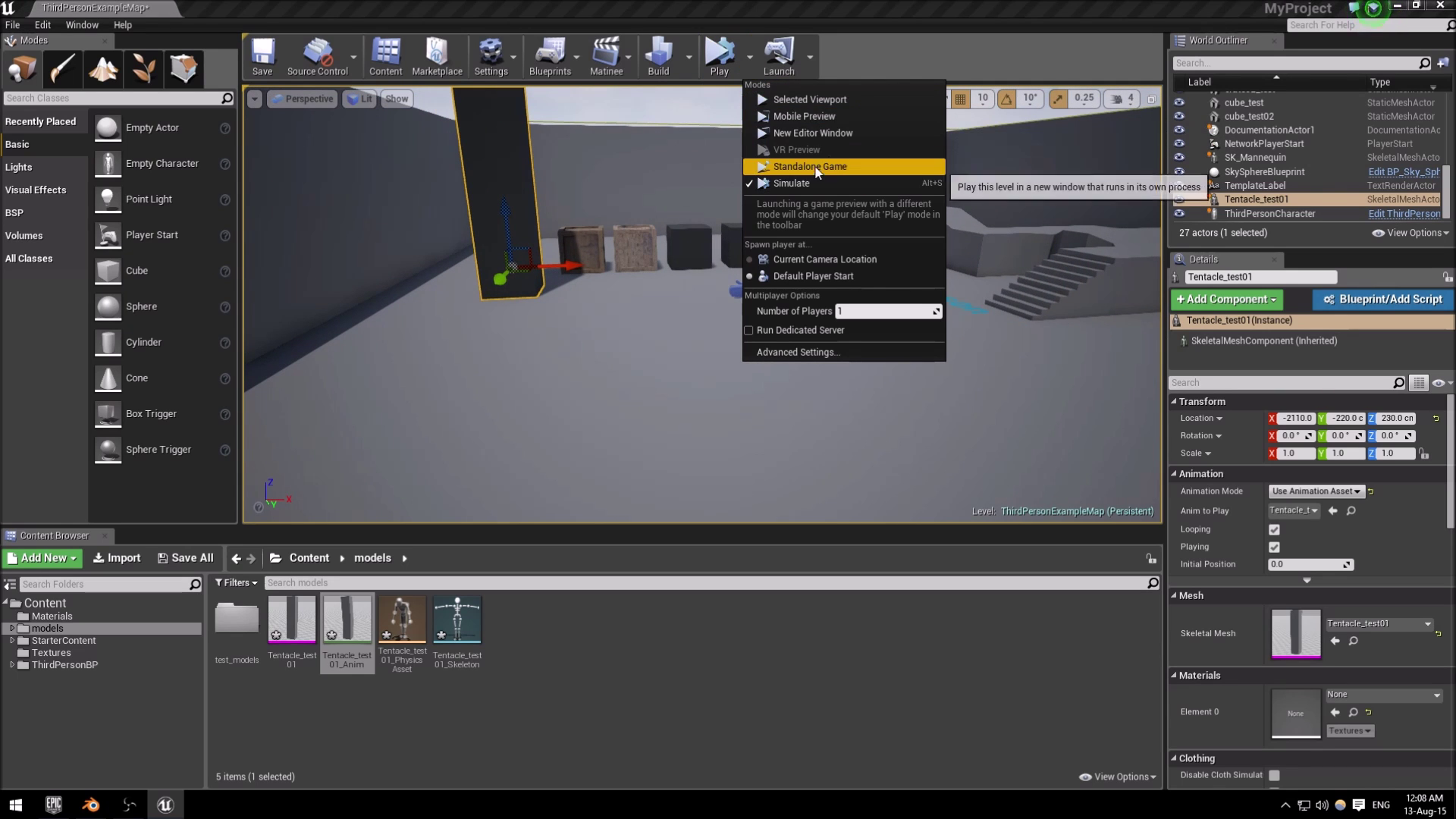
# - Start a play session in the selected viewport and run the character forward
pyautogui.click(810, 99)
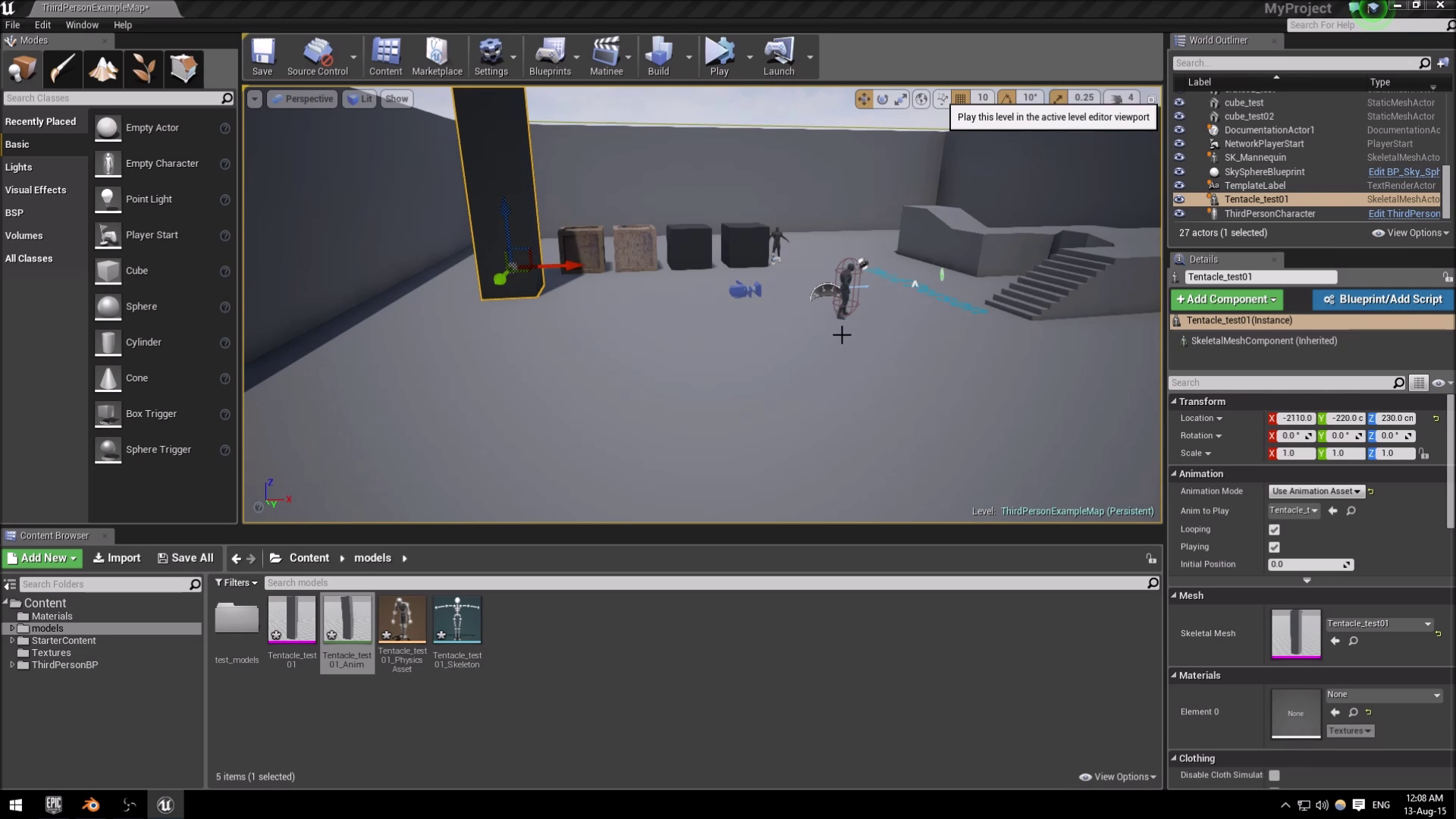
pyautogui.press('w')
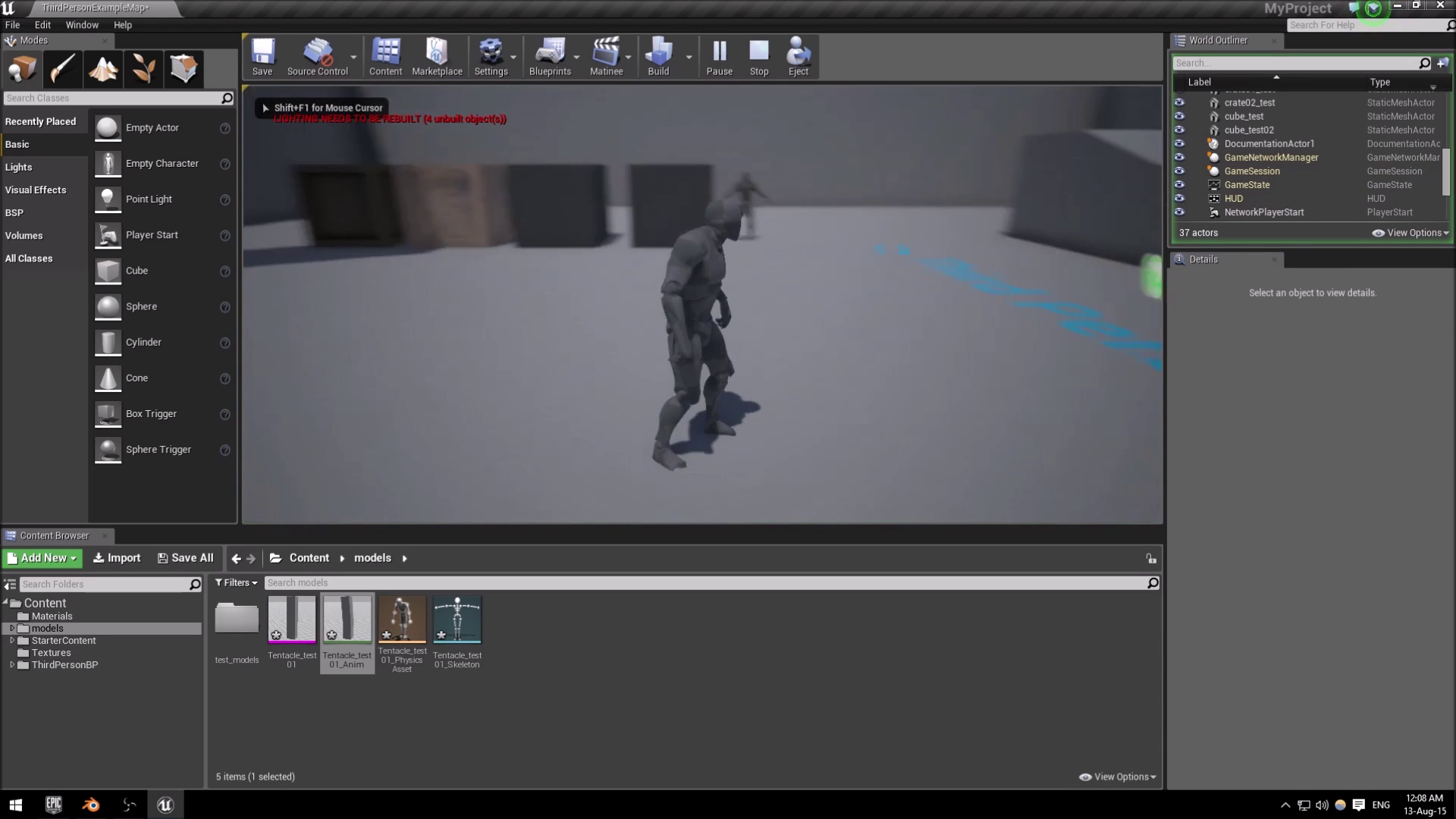
pyautogui.hotkey('shift', 'F1')
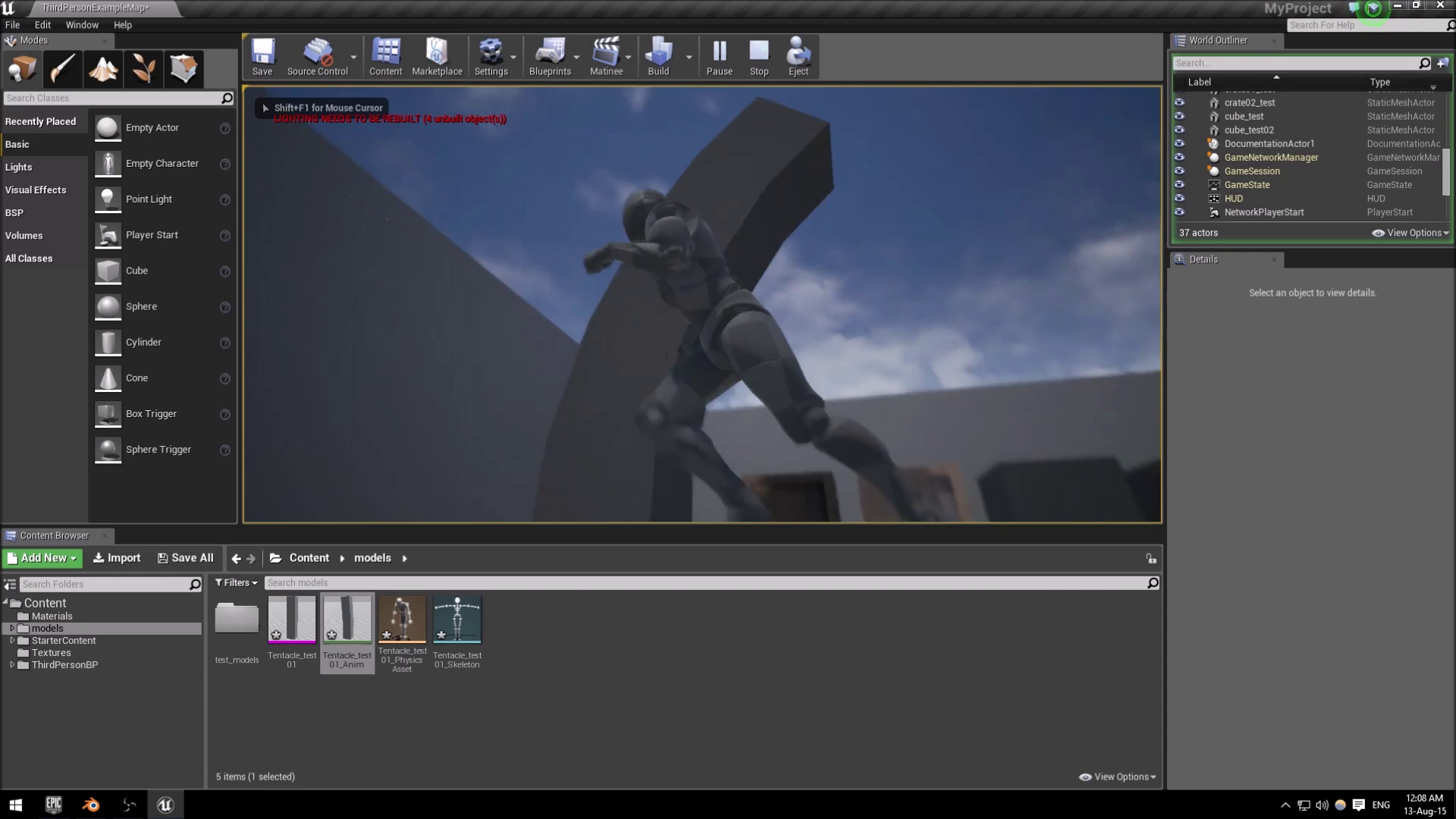
pyautogui.click(263, 102)
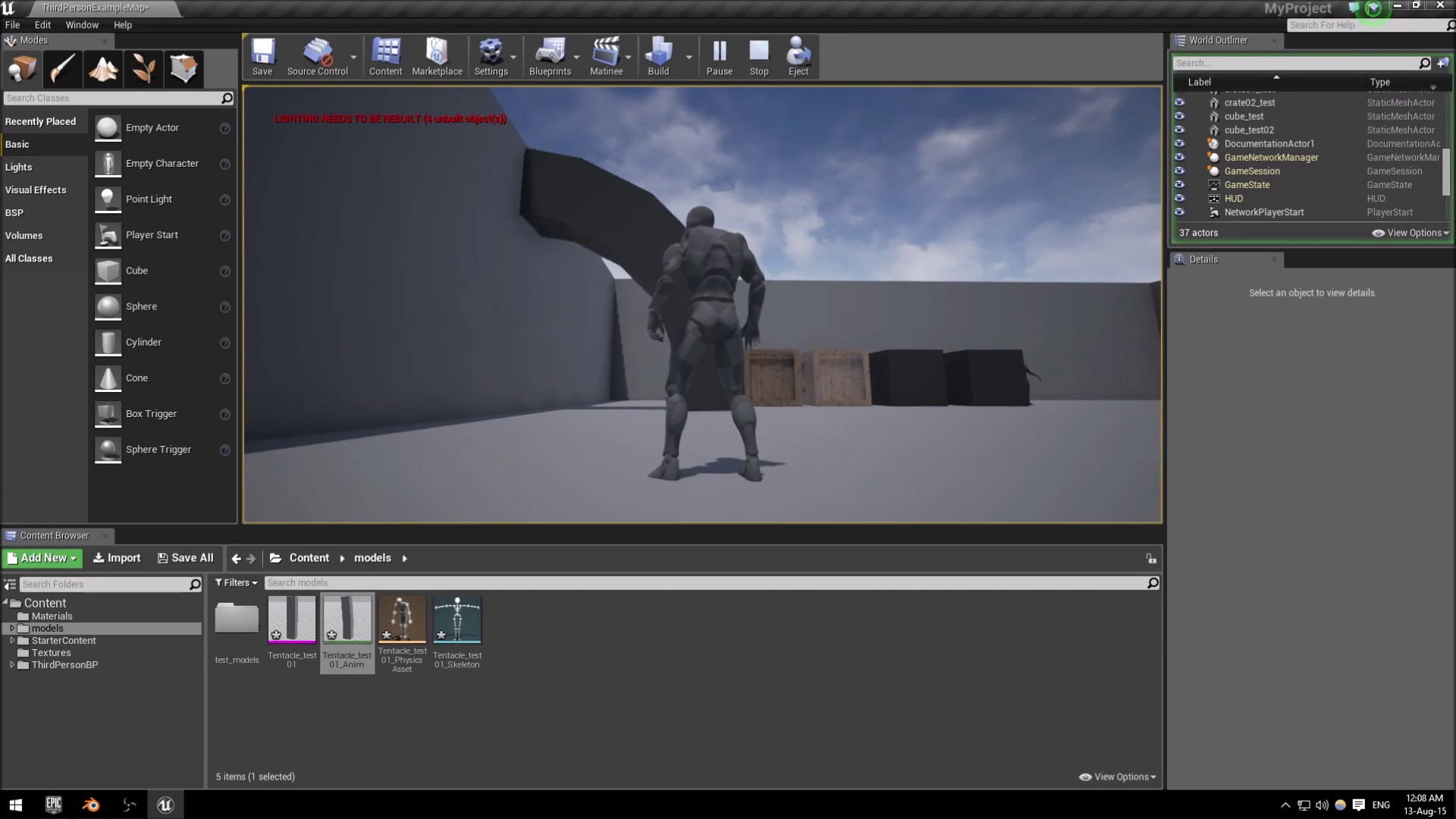
# - Steer the character toward the tentacle, jump beside the wall, then head to the crates
pyautogui.press('w')
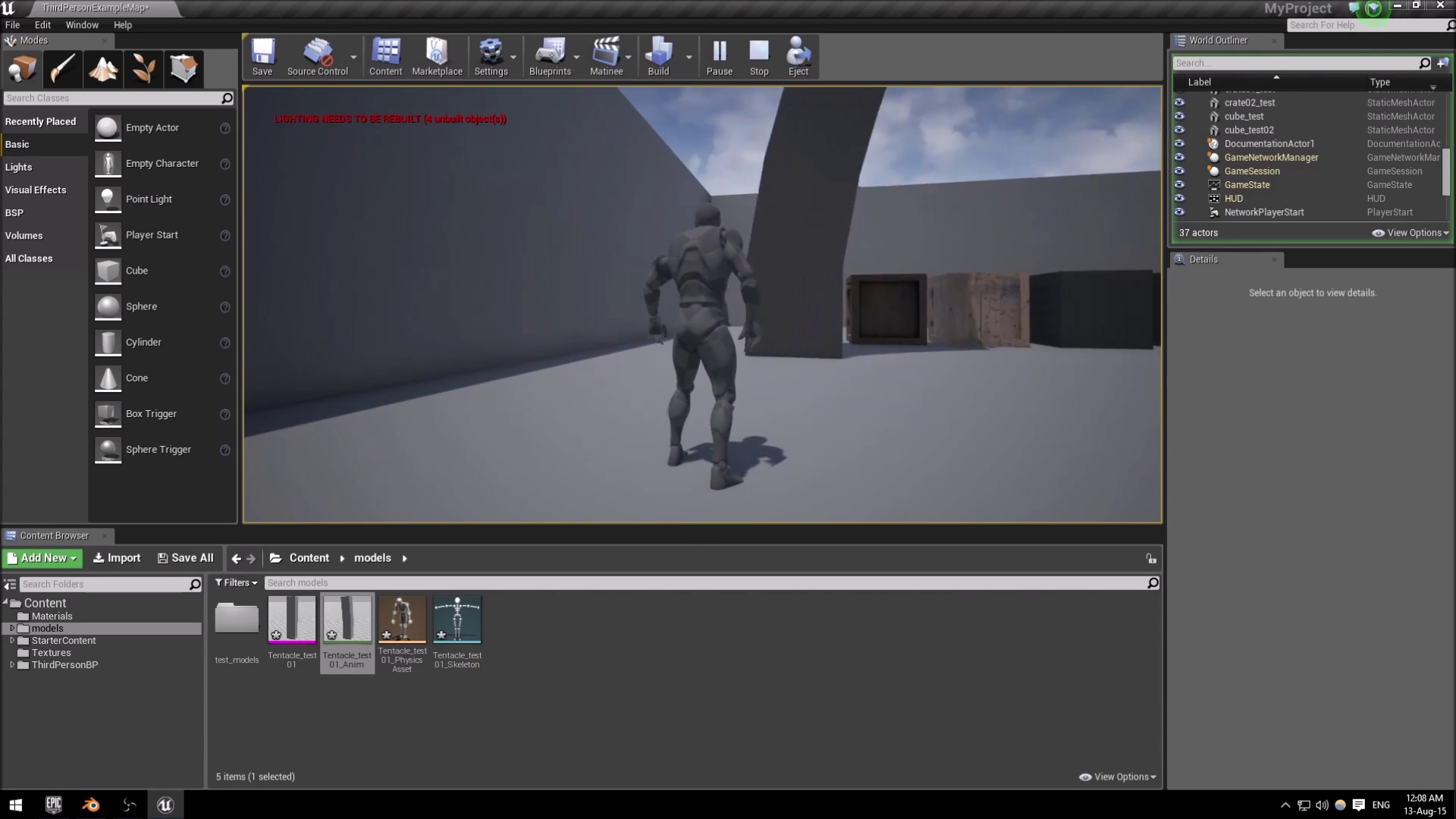
pyautogui.press('w')
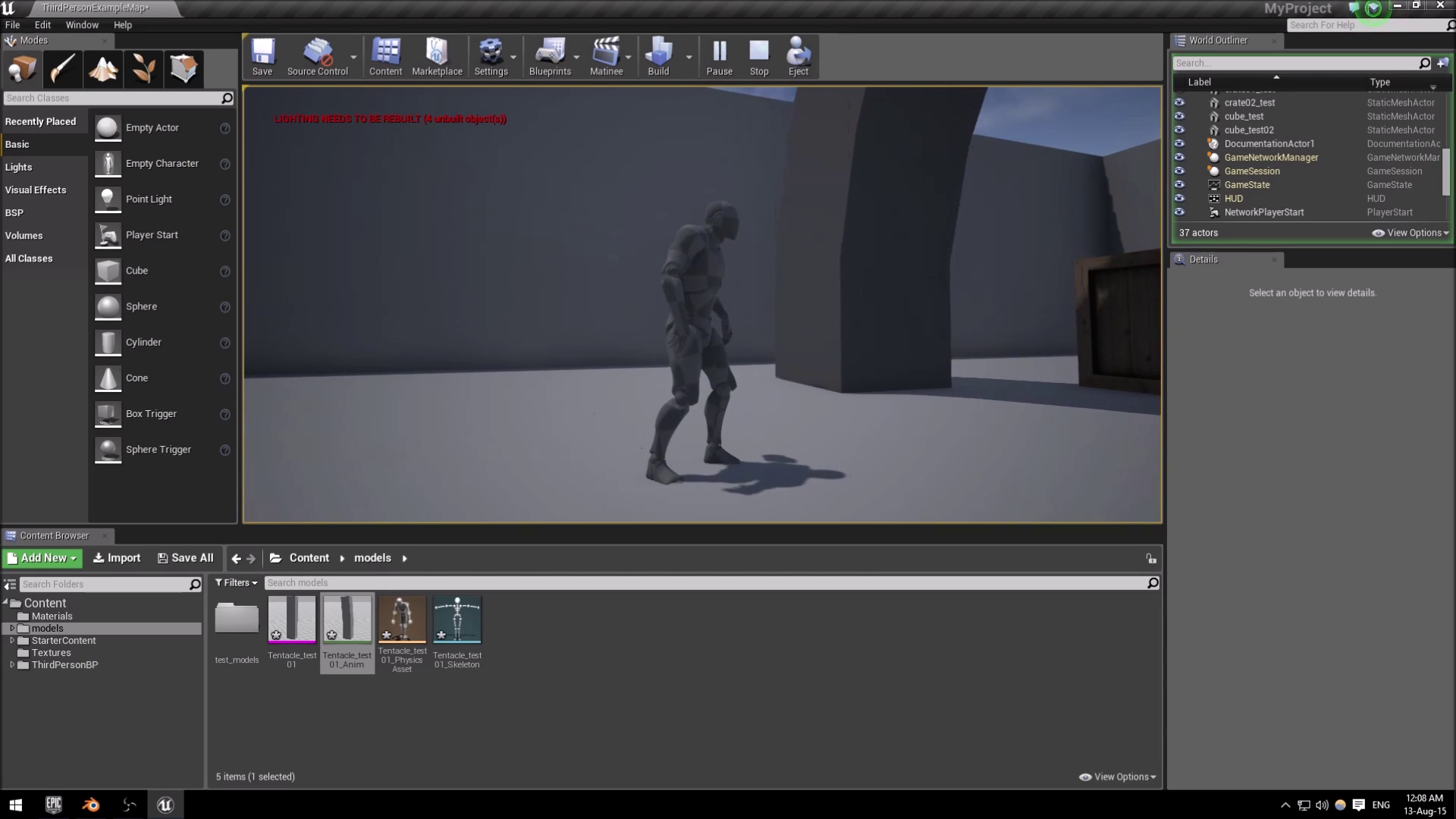
pyautogui.press('space')
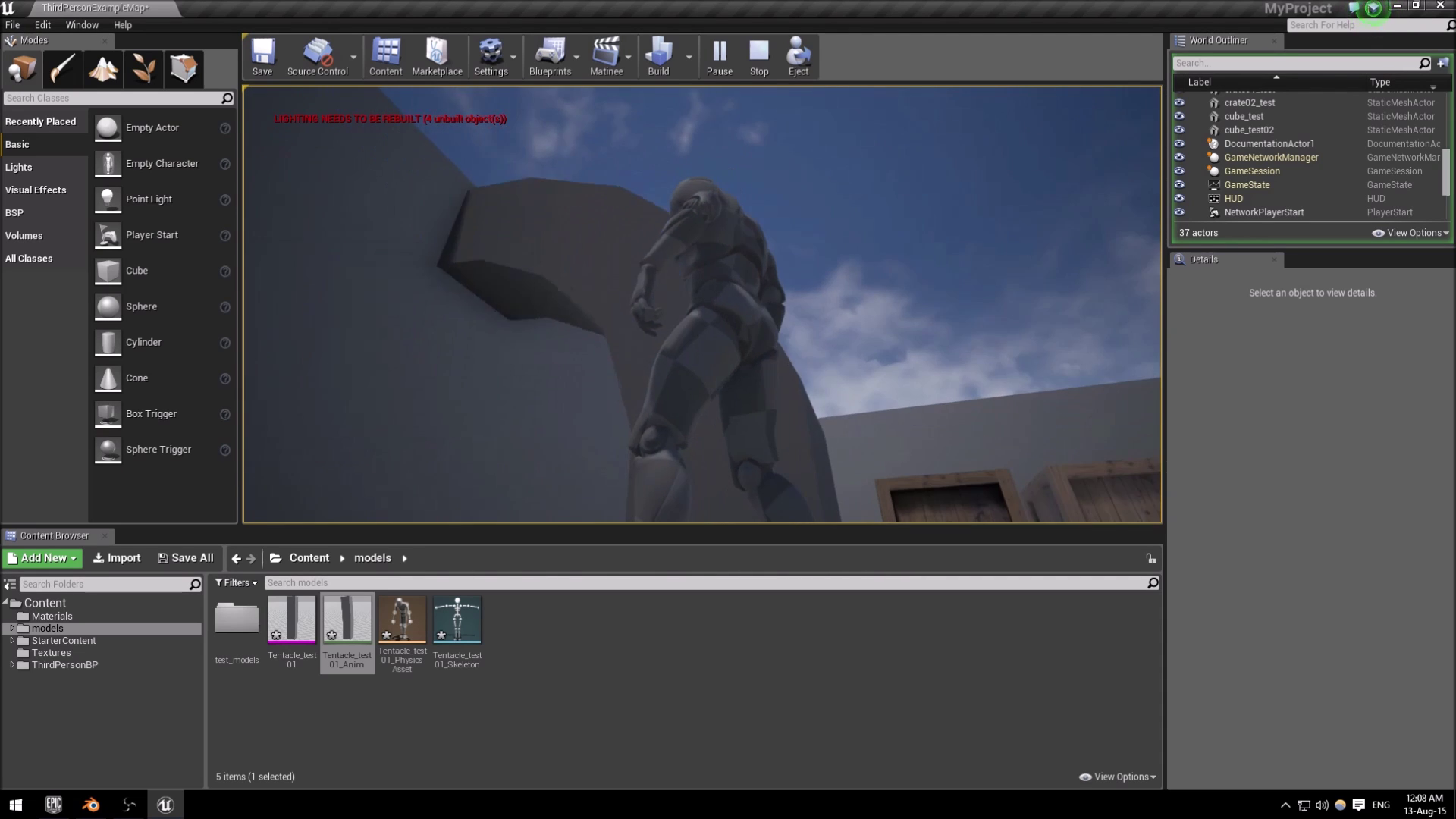
pyautogui.press('s')
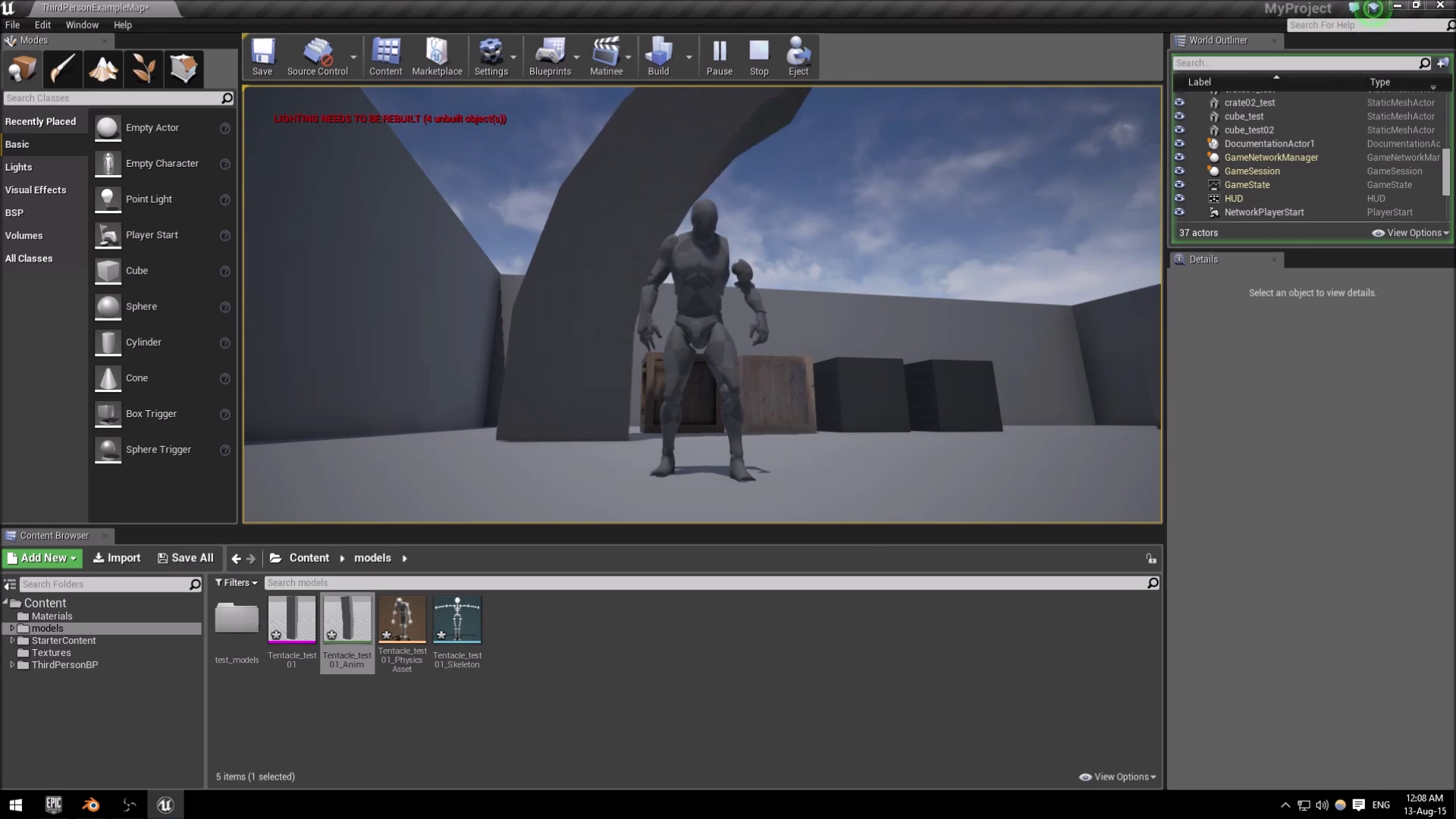
pyautogui.press('a')
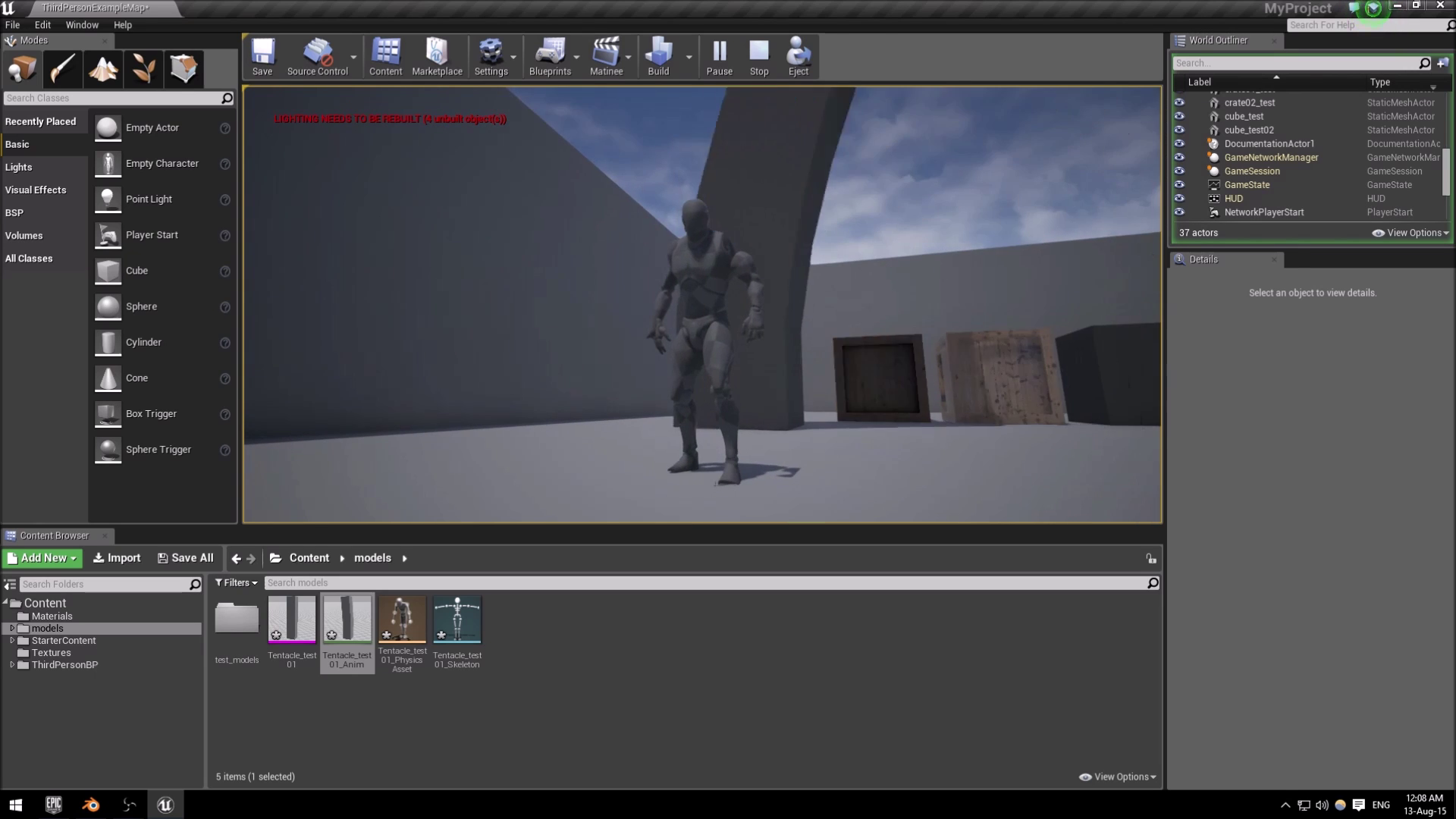
pyautogui.press('w')
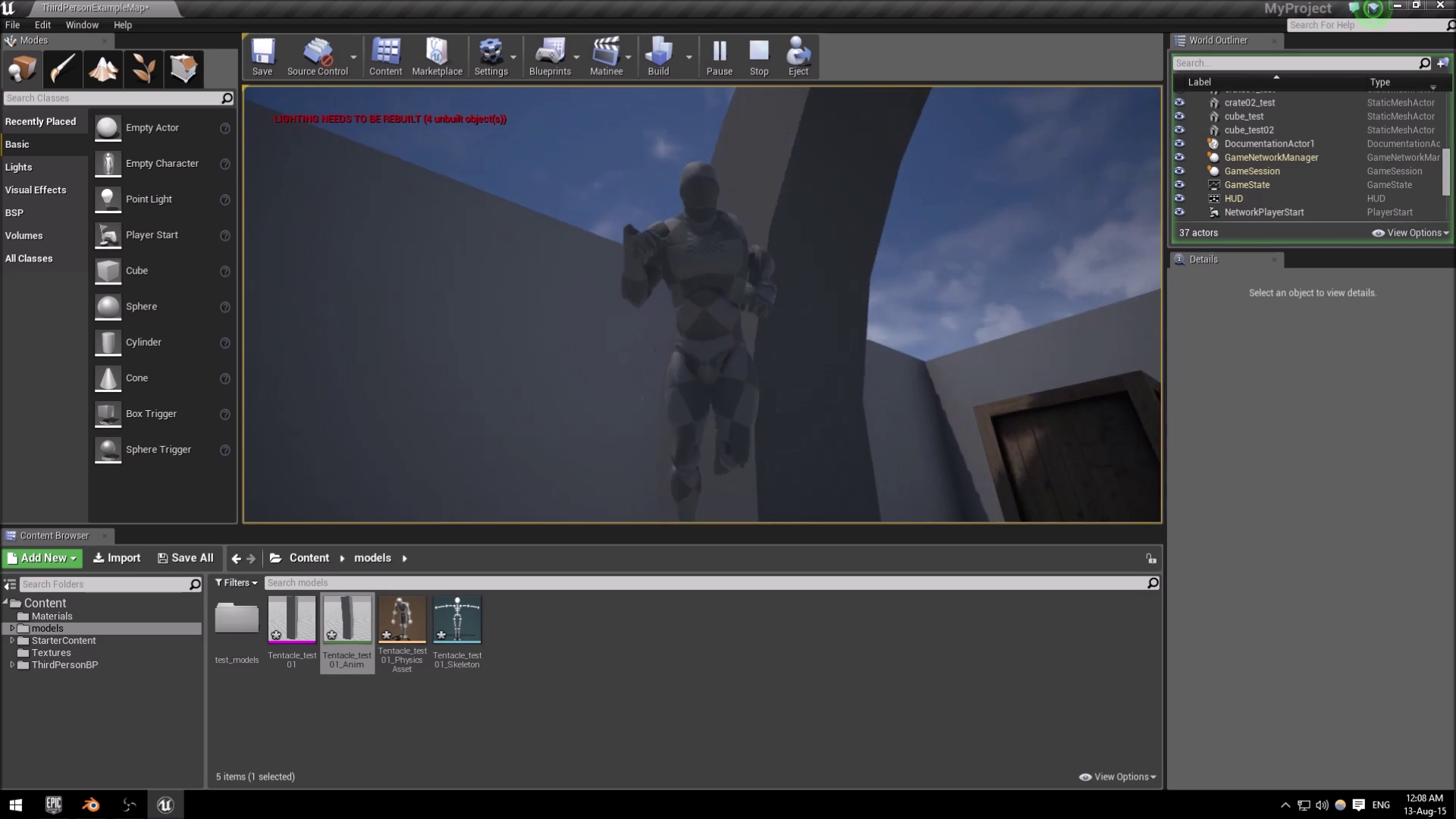